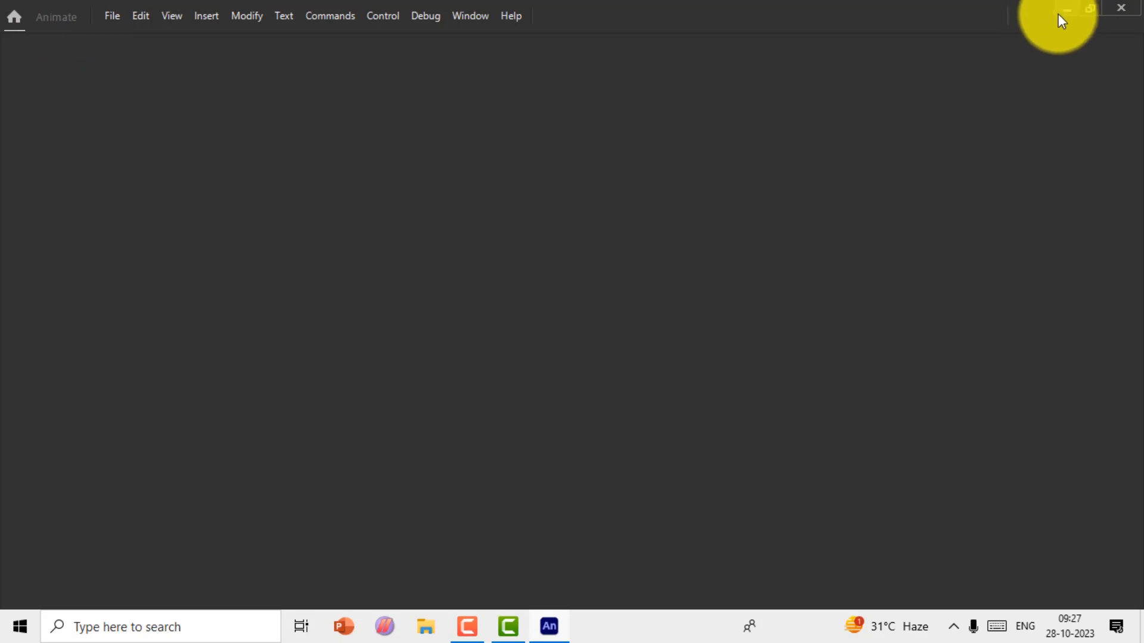
- Search Windows for "animate" to locate the Adobe Animate 2022 app, and dismiss the search results
{"action": "left_click", "coordinate": [16, 633]}
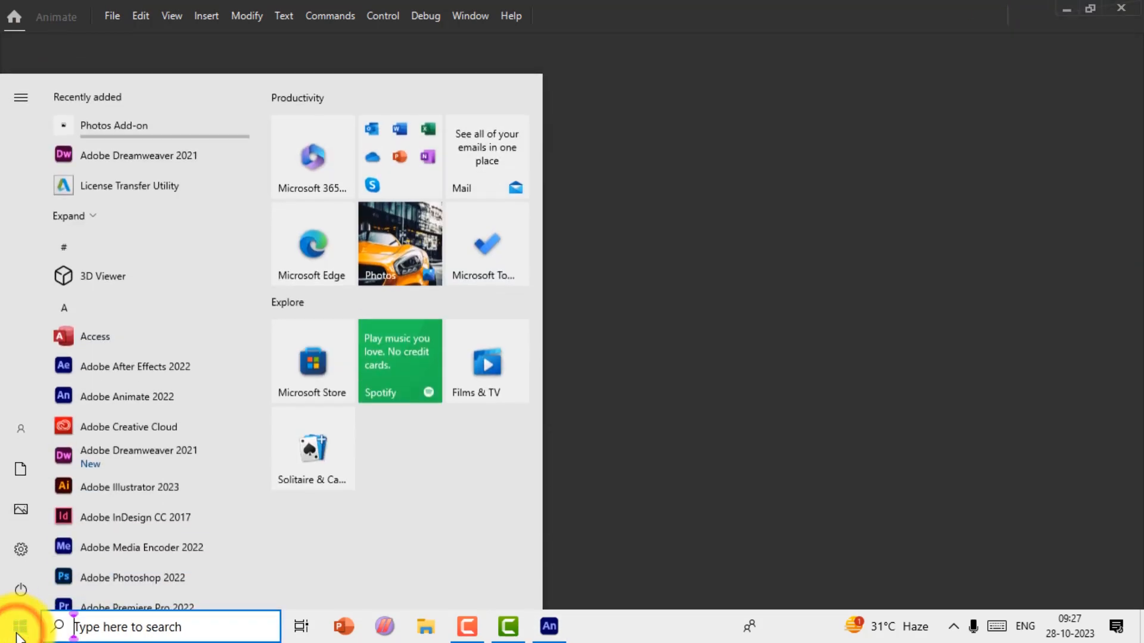
{"action": "type", "text": "animate"}
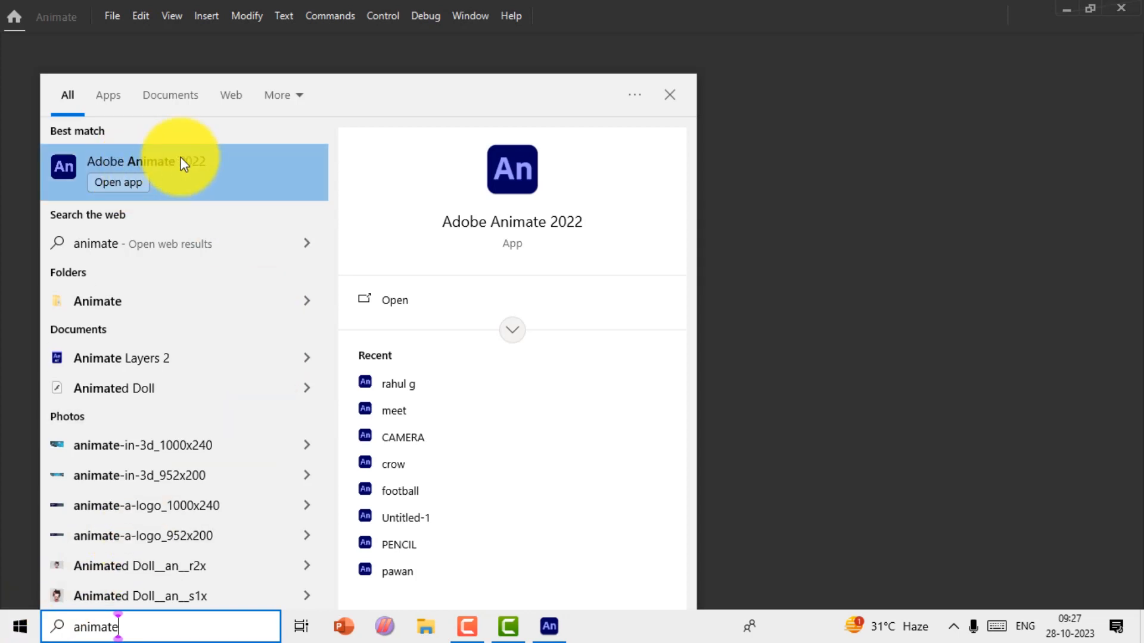
{"action": "left_click", "coordinate": [964, 320]}
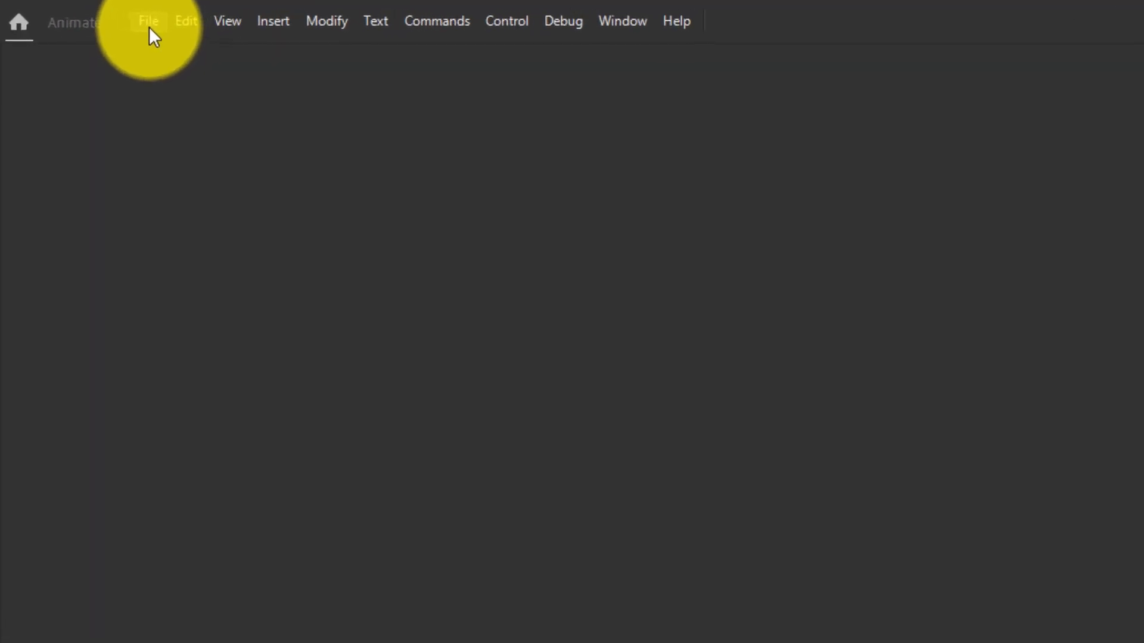
- Start a new document and maximize the New Document dialog
{"action": "left_click", "coordinate": [148, 22]}
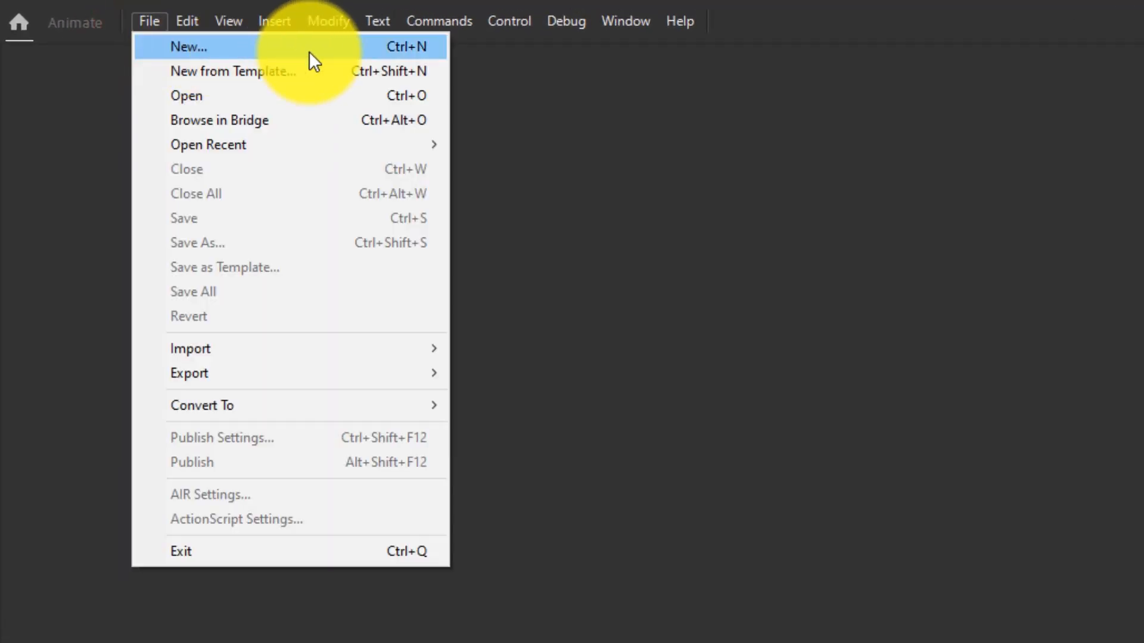
{"action": "left_click", "coordinate": [278, 51]}
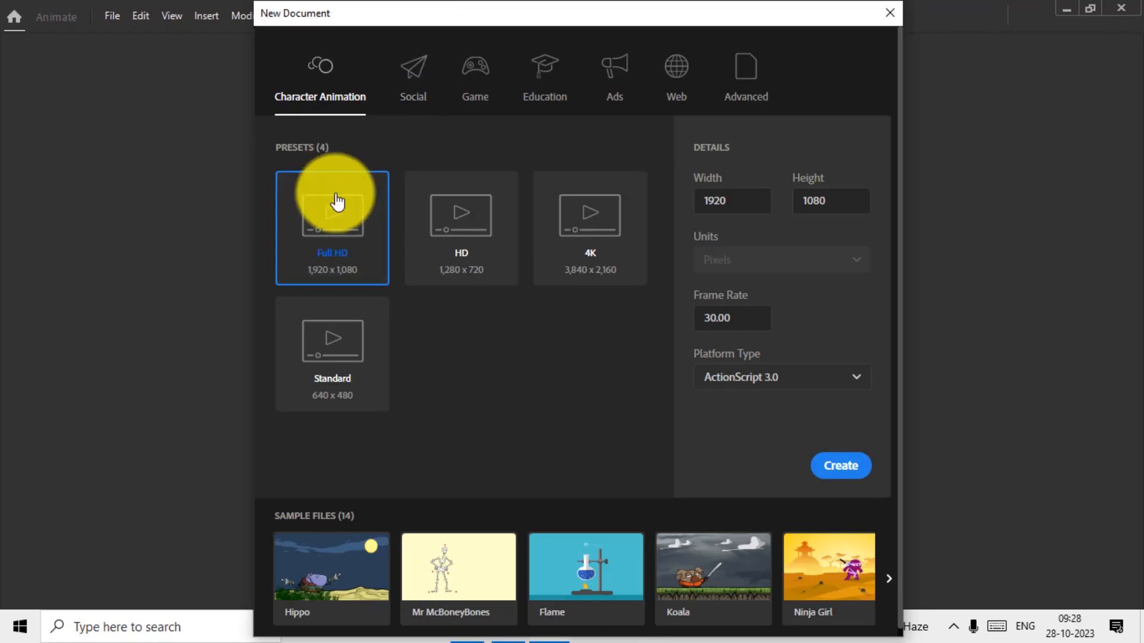
{"action": "double_click", "coordinate": [573, 17]}
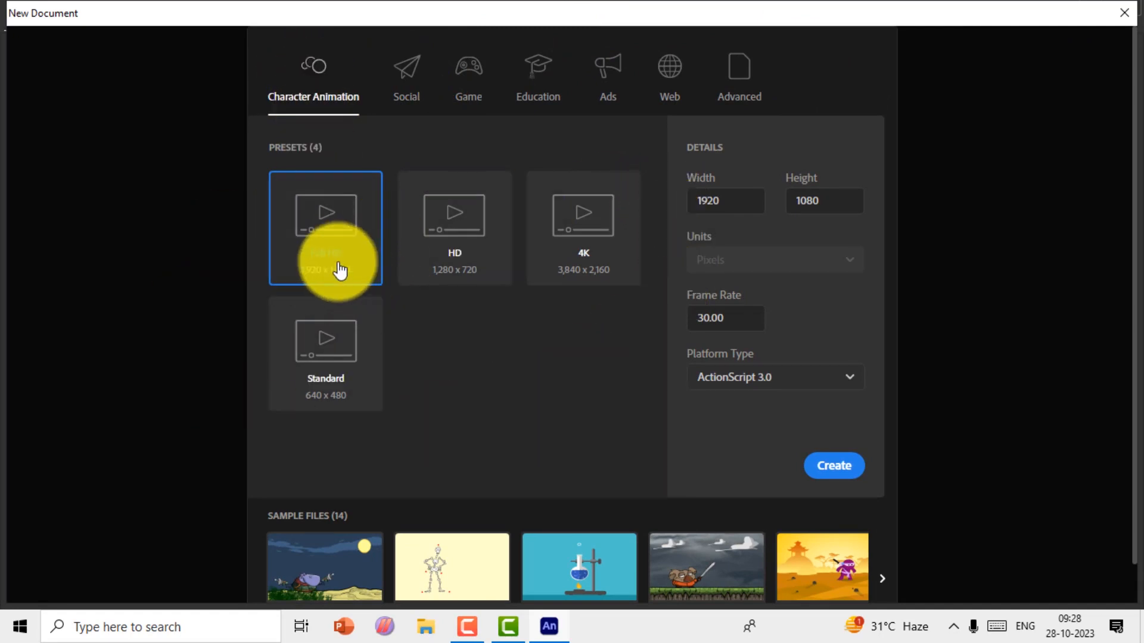
- Compare the HD, 4K and Standard presets for character animation by selecting each in turn
{"action": "left_click", "coordinate": [438, 218]}
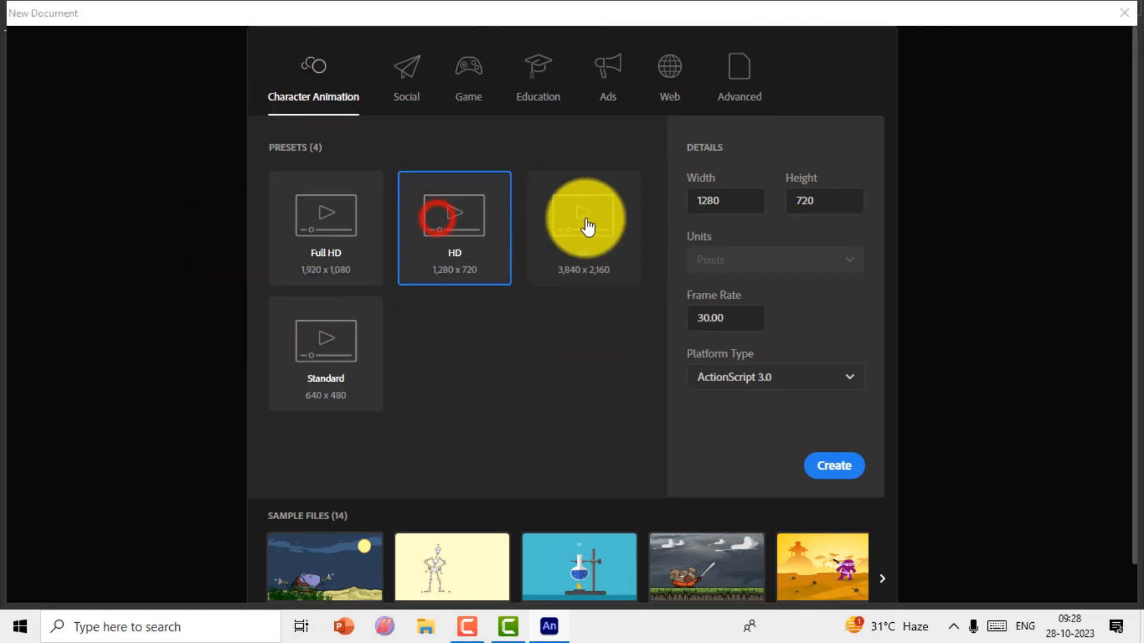
{"action": "left_click", "coordinate": [587, 225]}
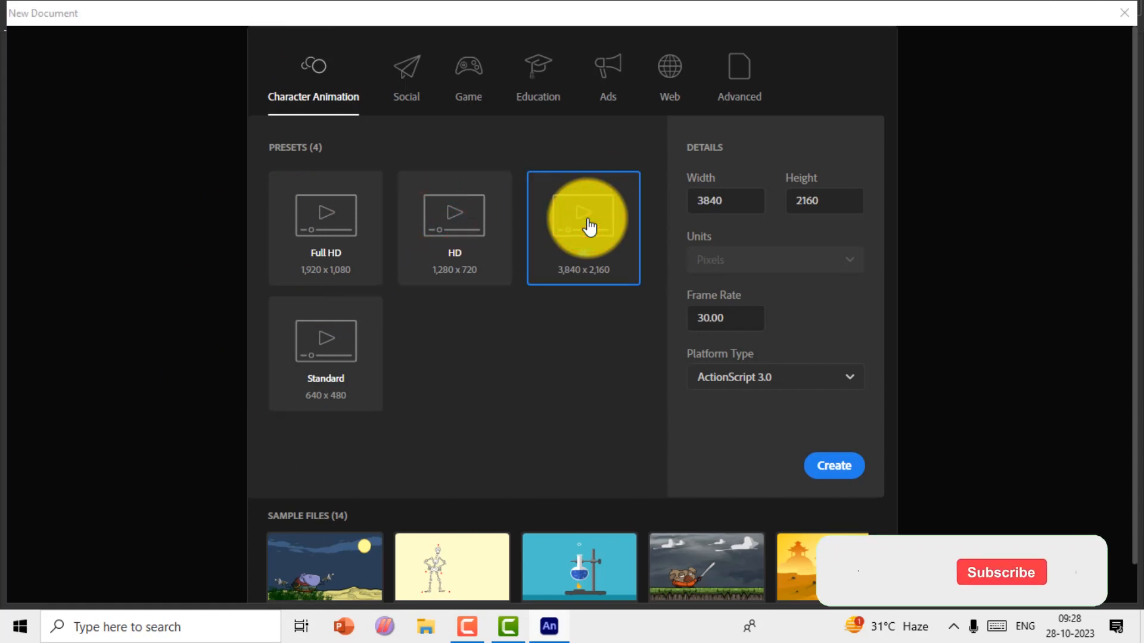
{"action": "left_click", "coordinate": [332, 350]}
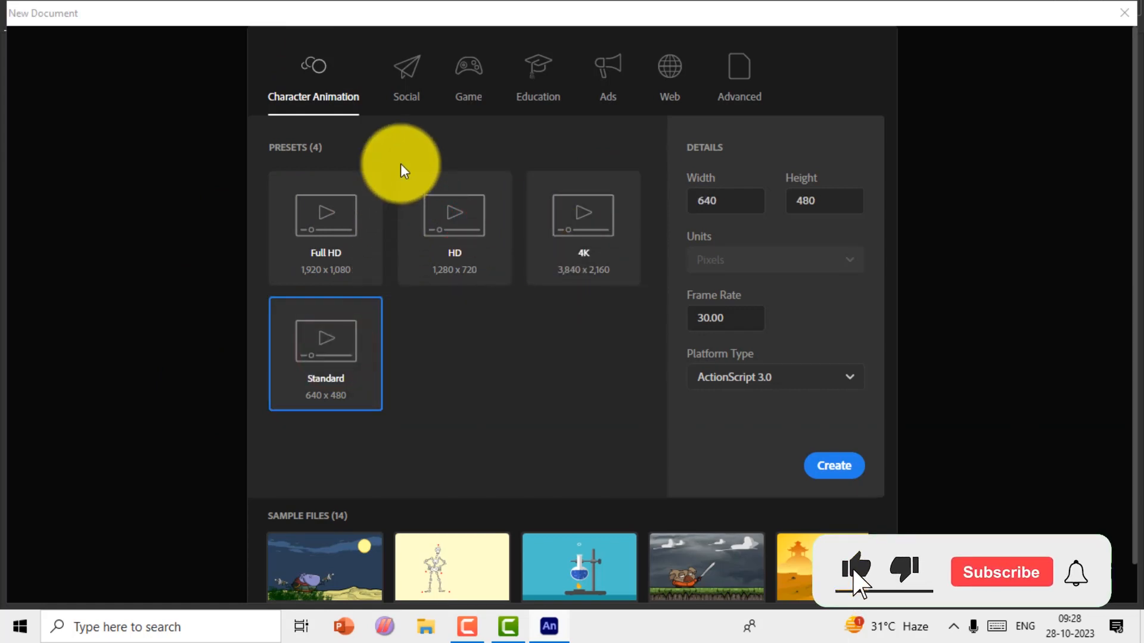
- Look through all the Social document presets, including the Facebook, Twitter and YouTube sizes
{"action": "left_click", "coordinate": [411, 84]}
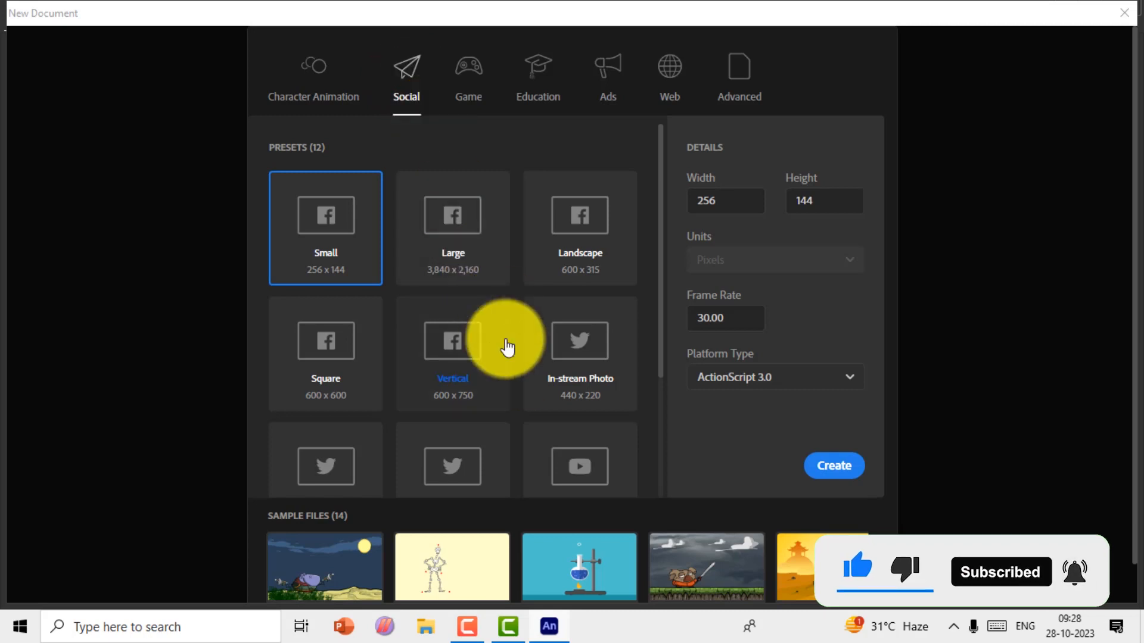
{"action": "scroll", "coordinate": [545, 371], "scroll_direction": "down", "scroll_amount": 3}
{"action": "scroll", "coordinate": [552, 371], "scroll_direction": "up", "scroll_amount": 3}
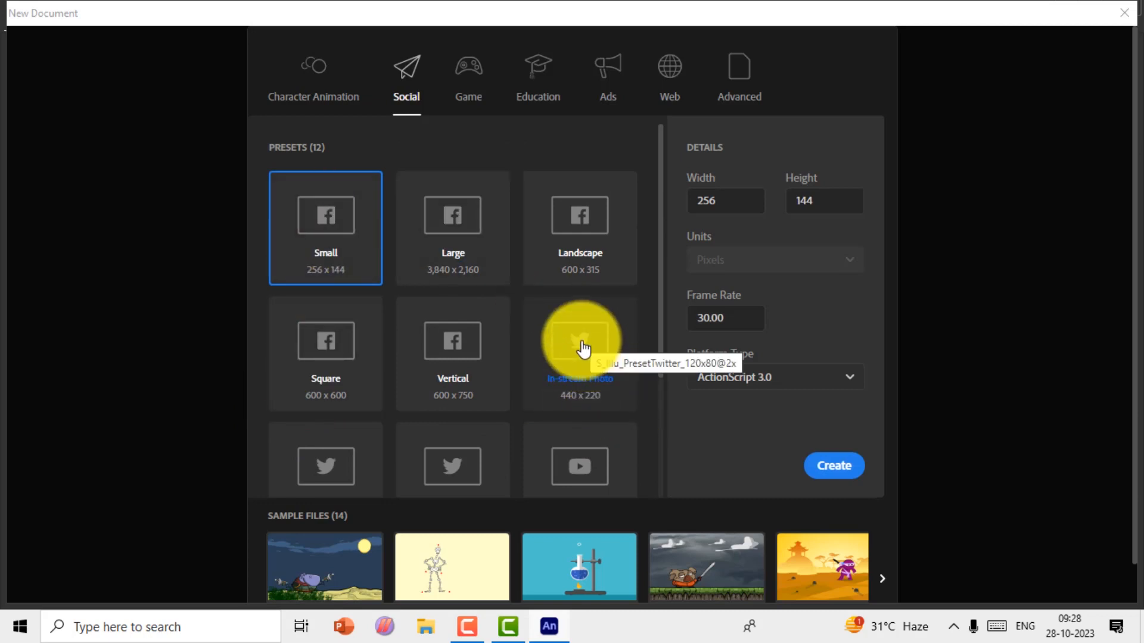
{"action": "scroll", "coordinate": [582, 351], "scroll_direction": "down", "scroll_amount": 3}
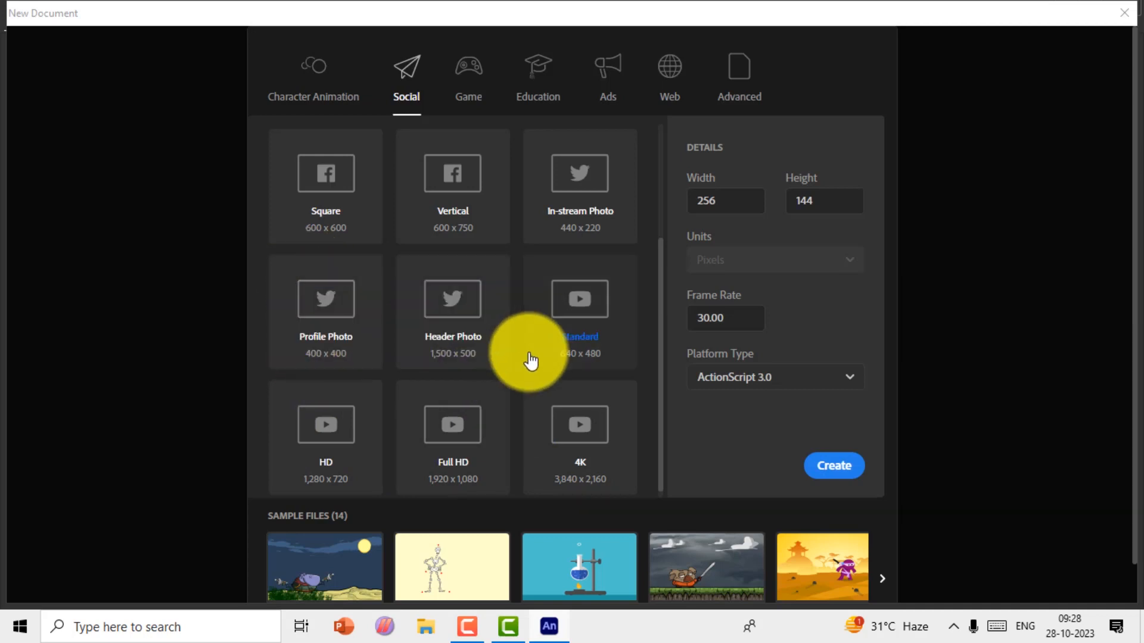
{"action": "scroll", "coordinate": [528, 358], "scroll_direction": "up", "scroll_amount": 3}
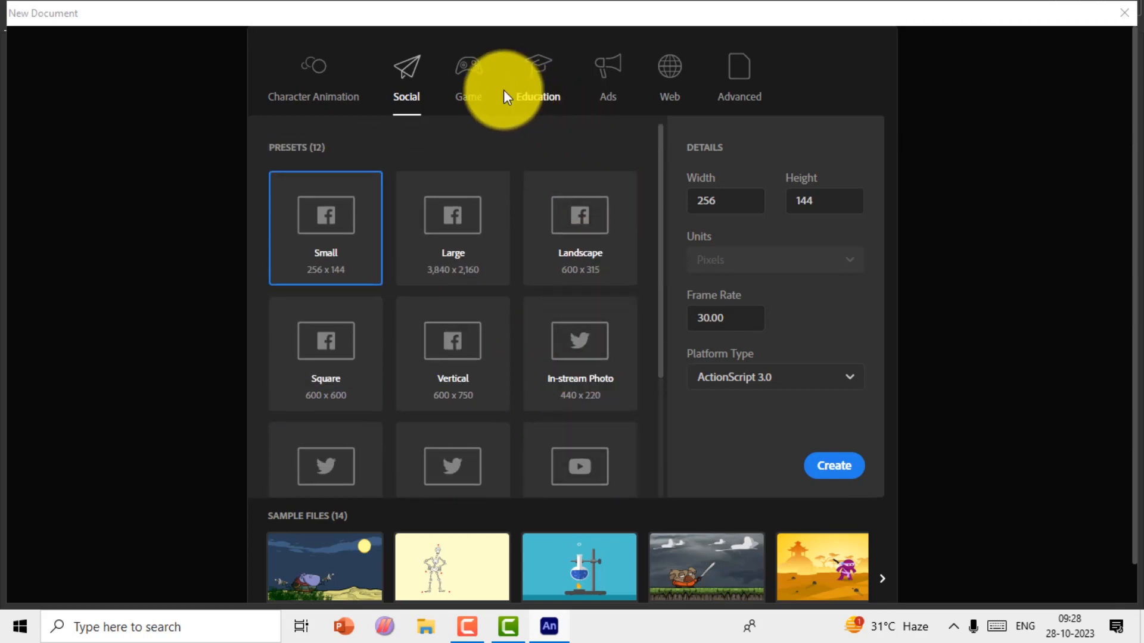
- Review the Game presets and look at the Education, Ads, Web and Advanced document categories
{"action": "left_click", "coordinate": [475, 67]}
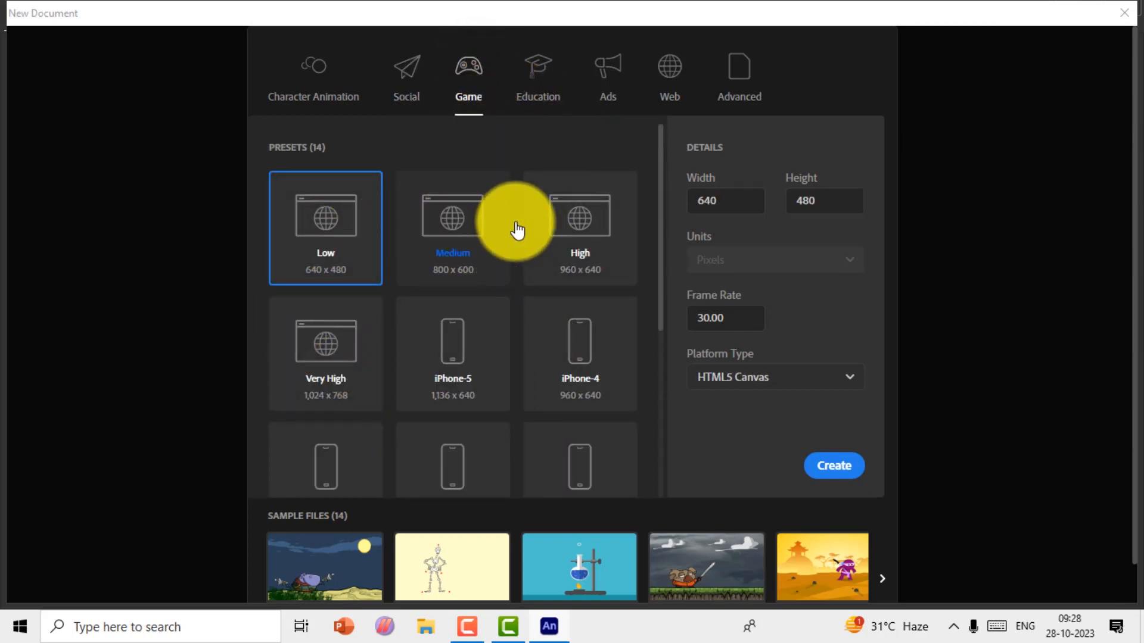
{"action": "scroll", "coordinate": [598, 327], "scroll_direction": "down", "scroll_amount": 5}
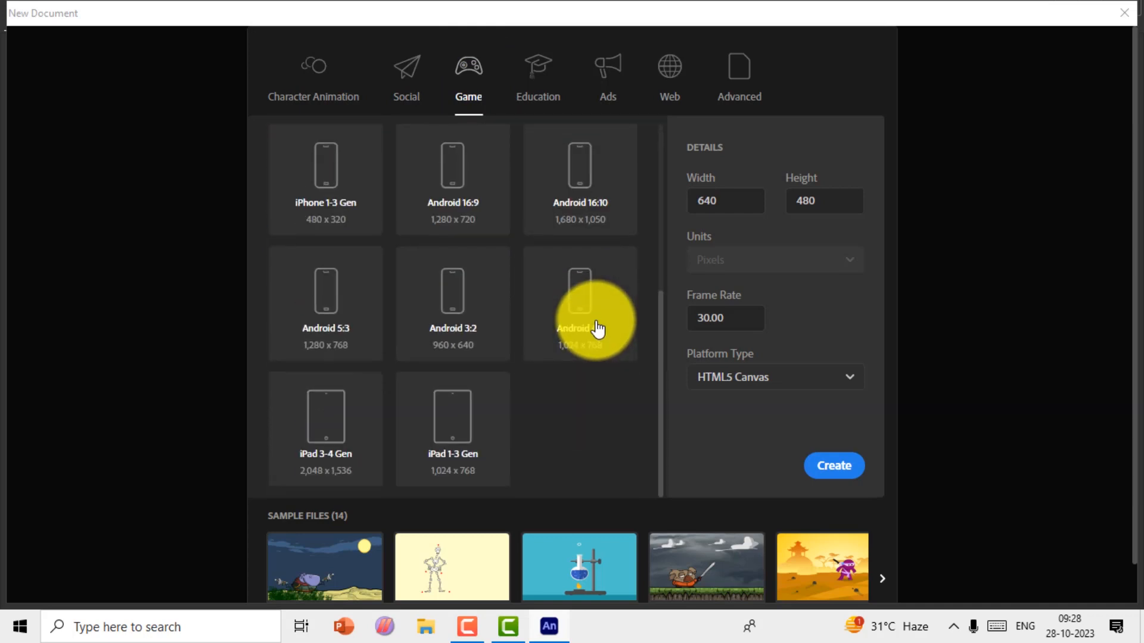
{"action": "scroll", "coordinate": [455, 395], "scroll_direction": "up", "scroll_amount": 5}
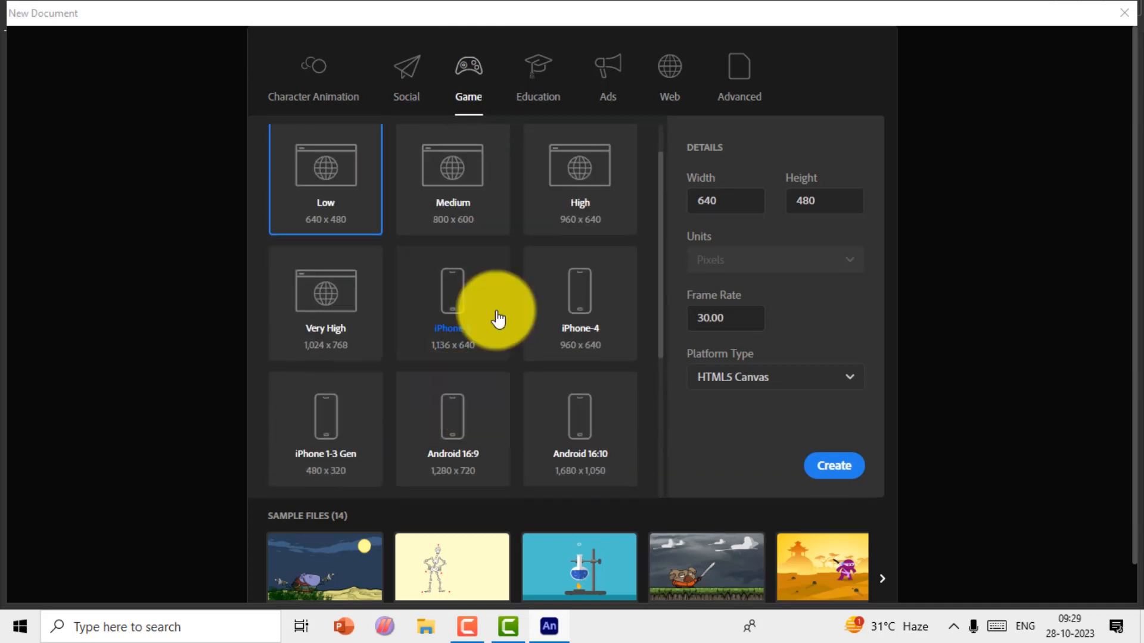
{"action": "left_click", "coordinate": [551, 67]}
{"action": "left_click", "coordinate": [608, 73]}
{"action": "left_click", "coordinate": [671, 75]}
{"action": "left_click", "coordinate": [737, 79]}
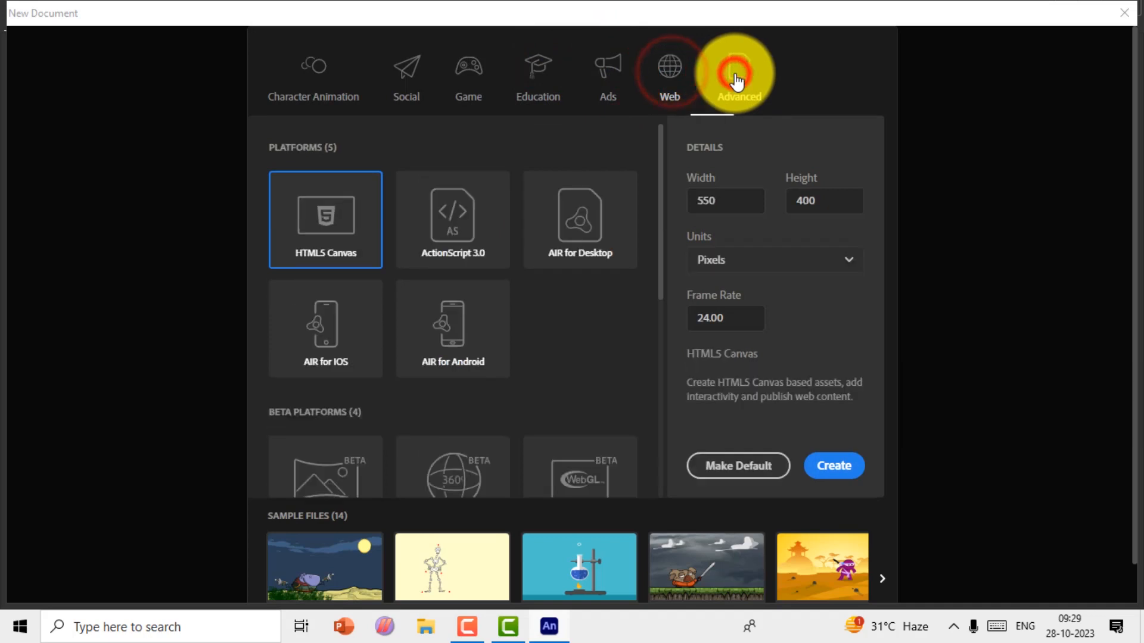
- Return to the Character Animation presets and examine the width, height and frame rate settings of Full HD
{"action": "left_click", "coordinate": [303, 88]}
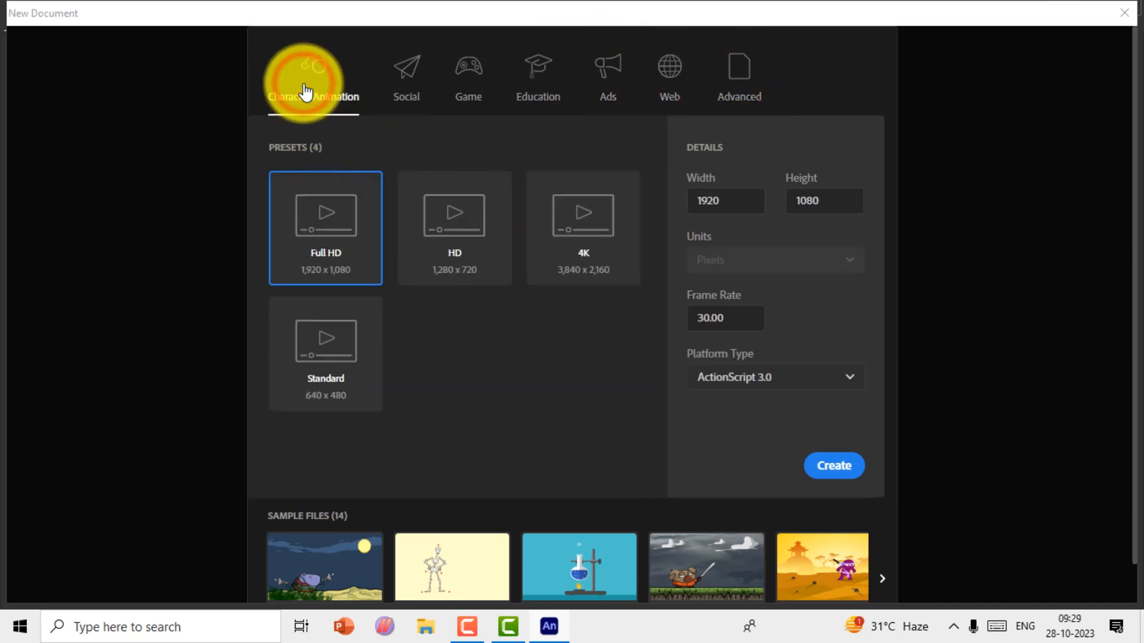
{"action": "double_click", "coordinate": [737, 203]}
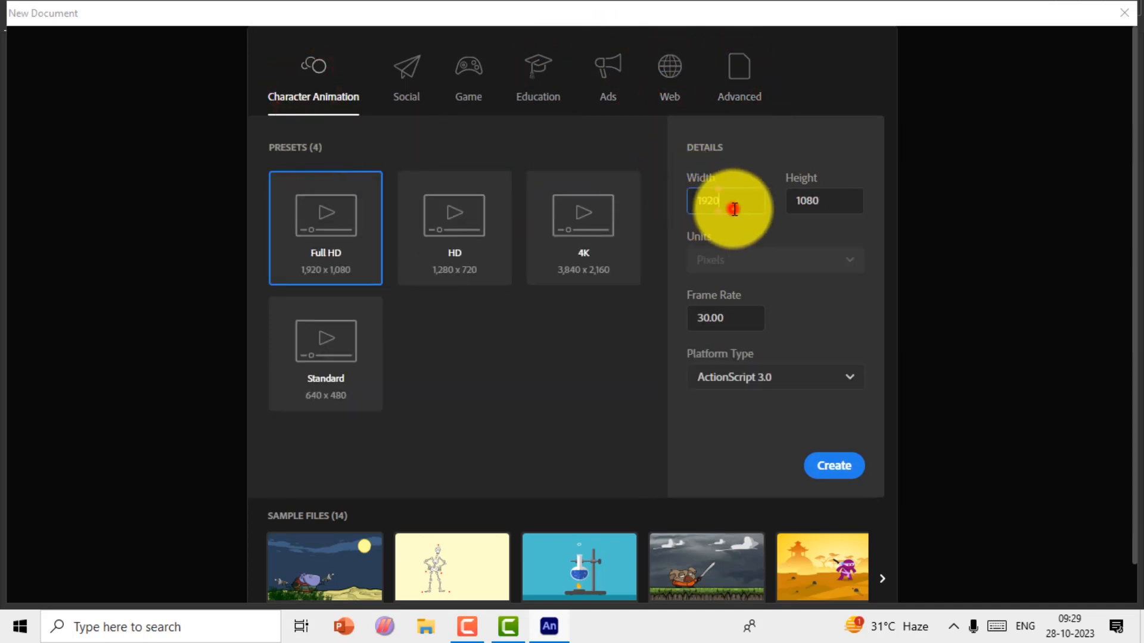
{"action": "left_click", "coordinate": [834, 197]}
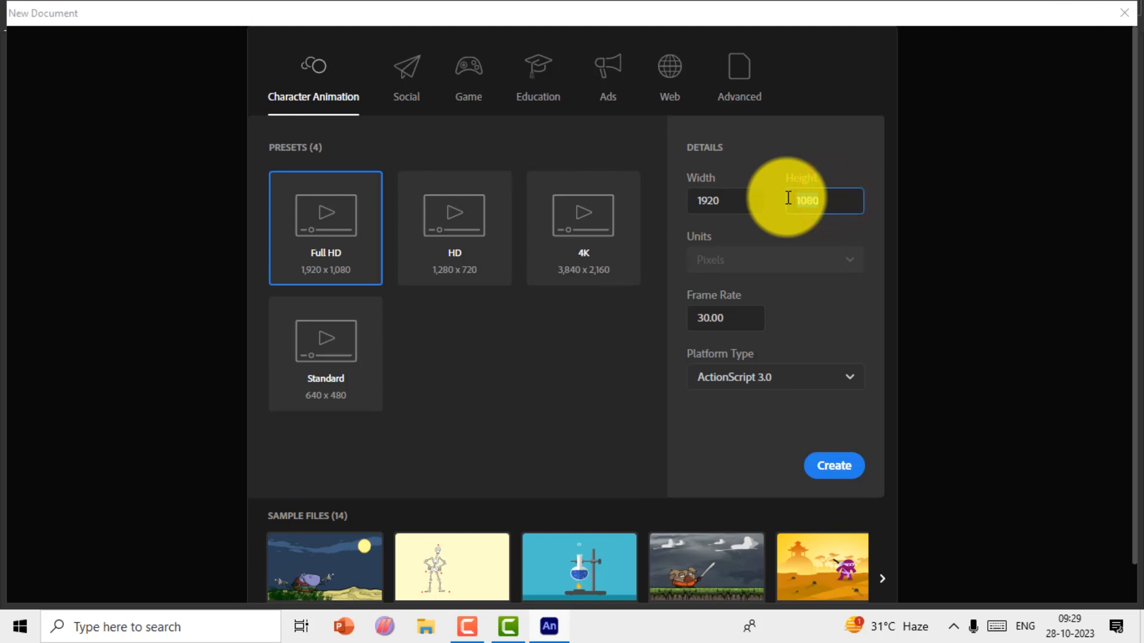
{"action": "double_click", "coordinate": [718, 201]}
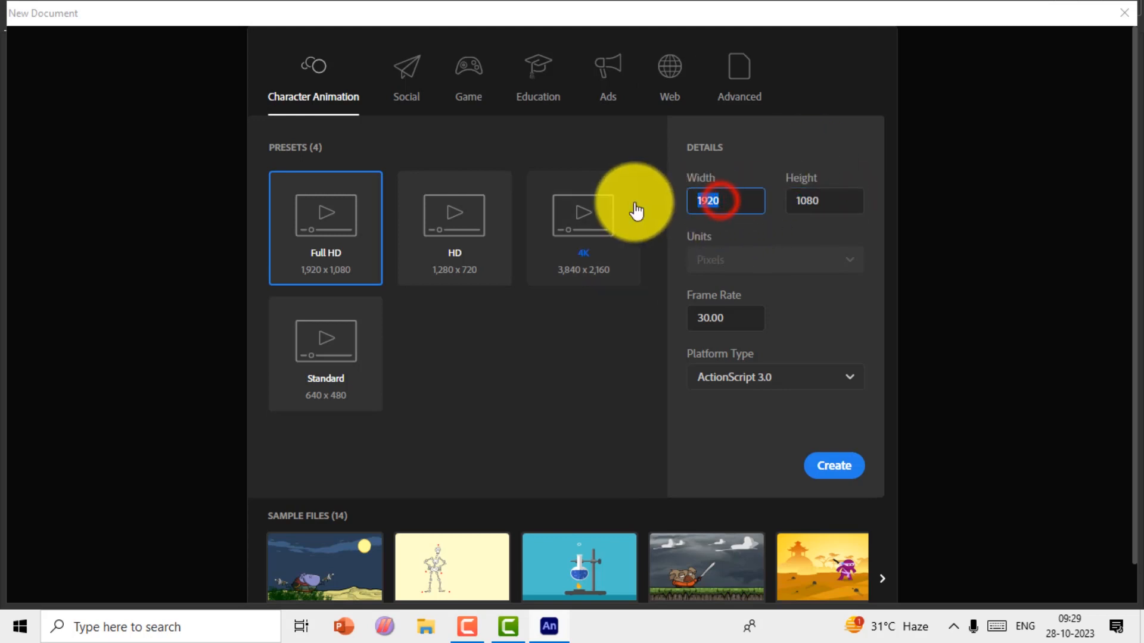
{"action": "double_click", "coordinate": [817, 200]}
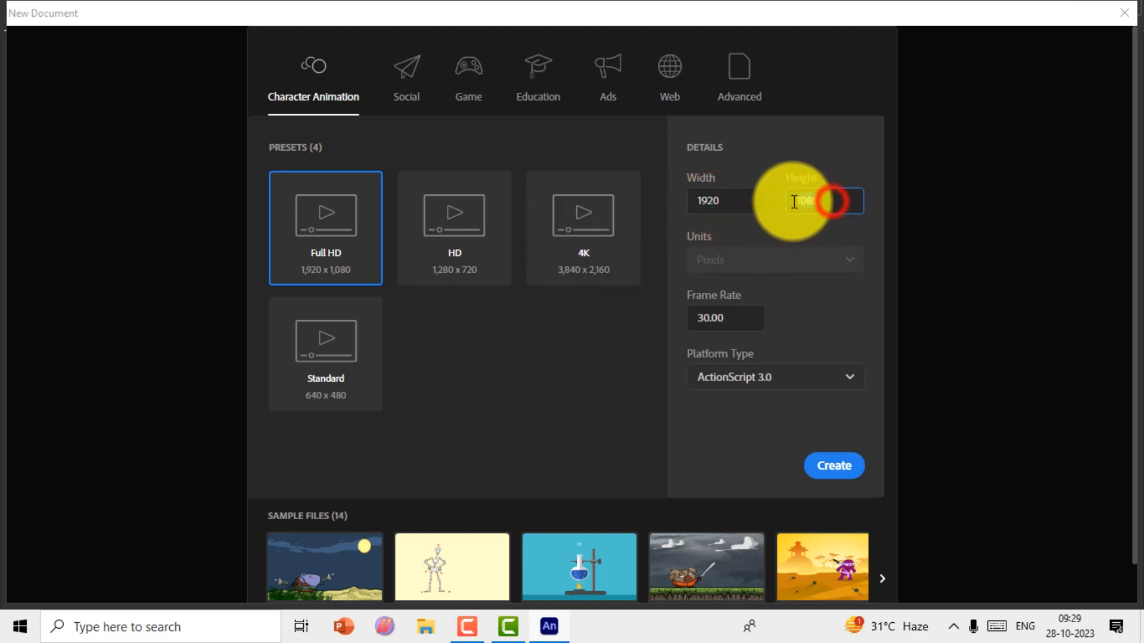
{"action": "double_click", "coordinate": [738, 322]}
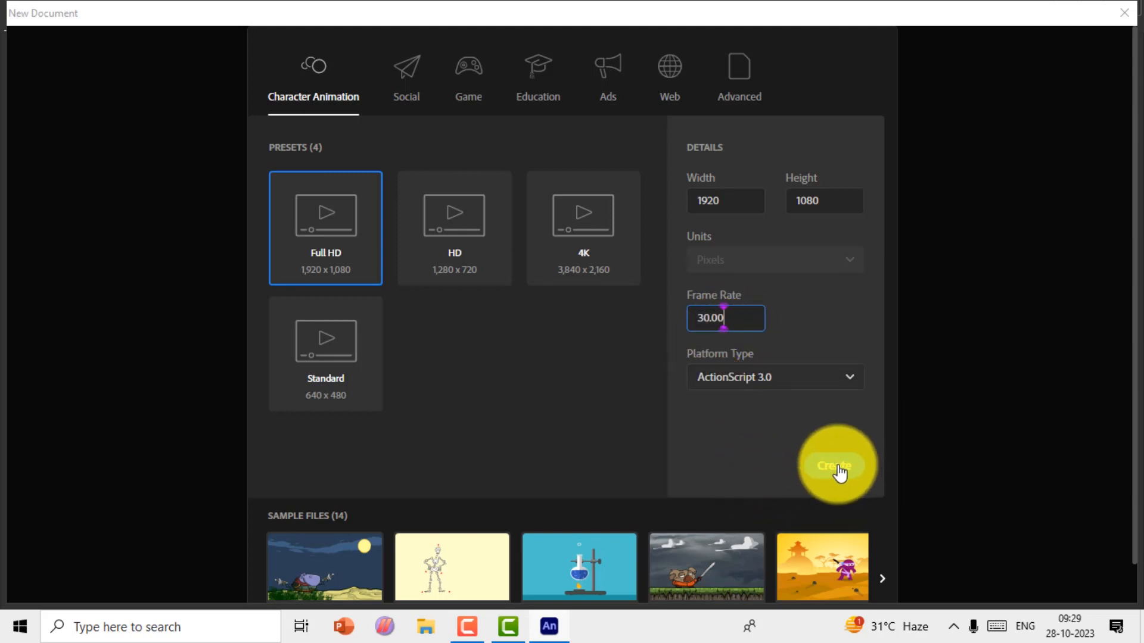
- Open the Koala sample file and test its movie
{"action": "scroll", "coordinate": [868, 485], "scroll_direction": "down", "scroll_amount": 1}
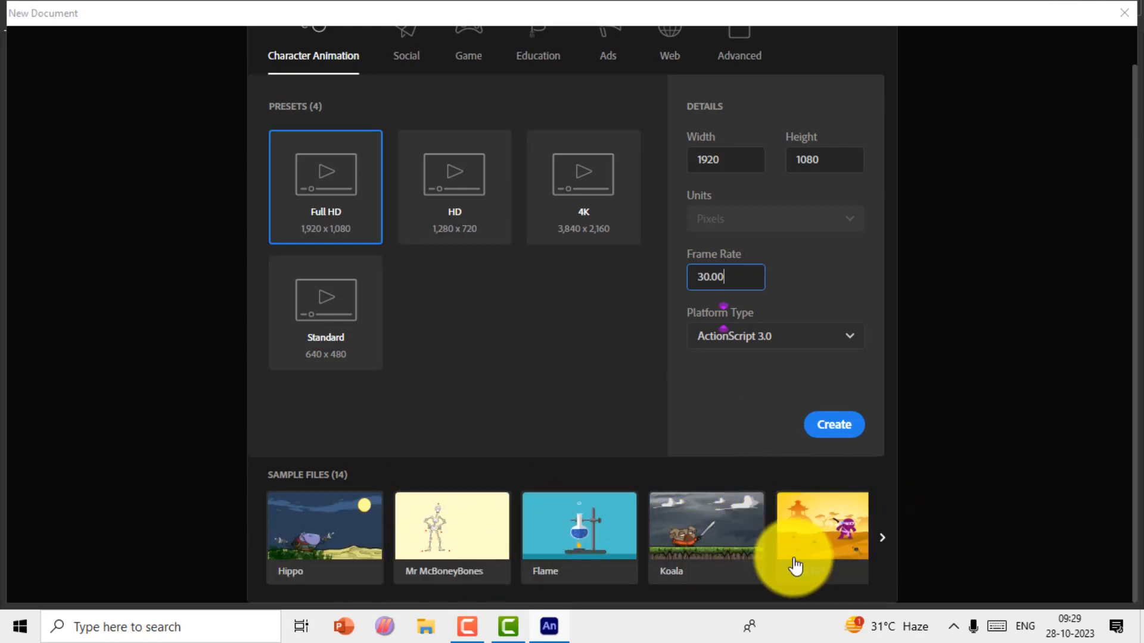
{"action": "left_click", "coordinate": [715, 538]}
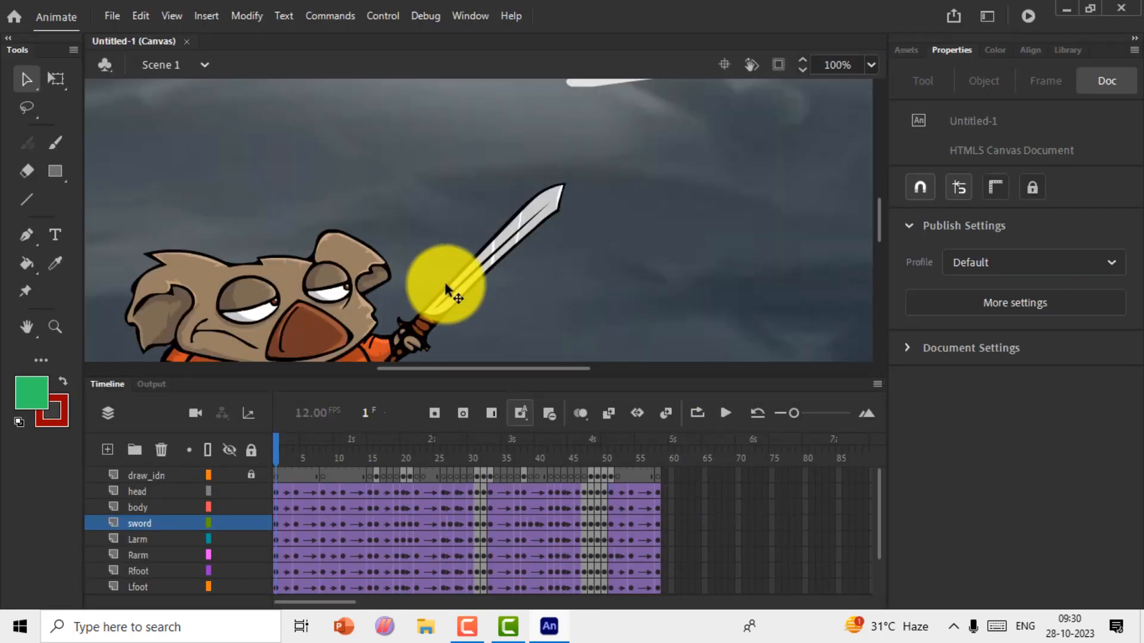
{"action": "key", "text": "ctrl+Return"}
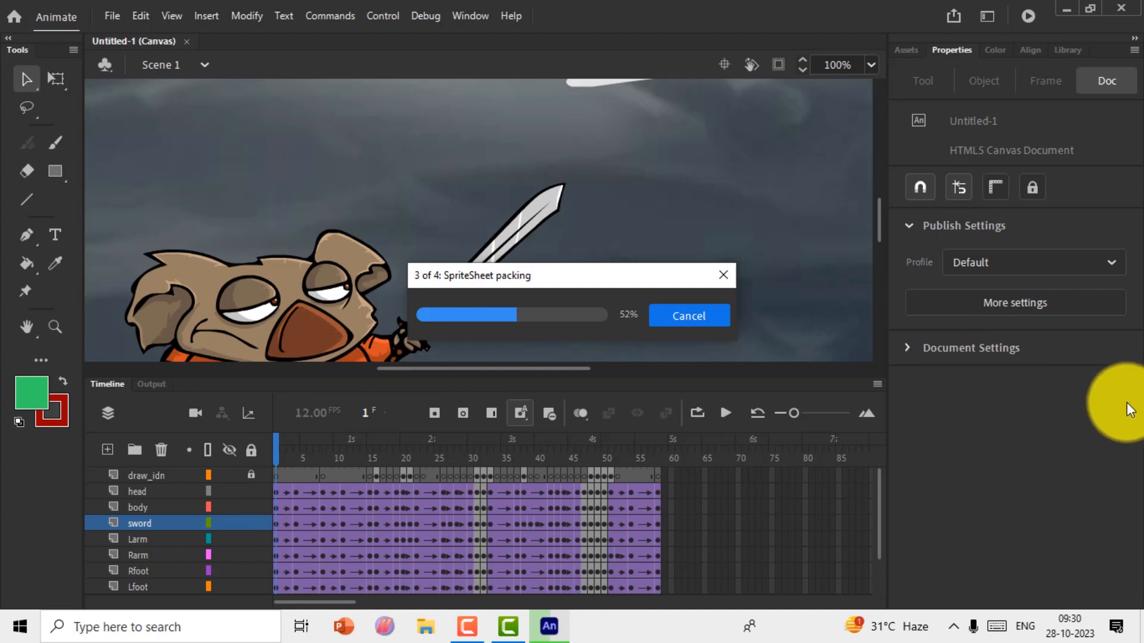
- Preview the koala animation on the timeline, restarting playback from the first frame
{"action": "left_click", "coordinate": [322, 458]}
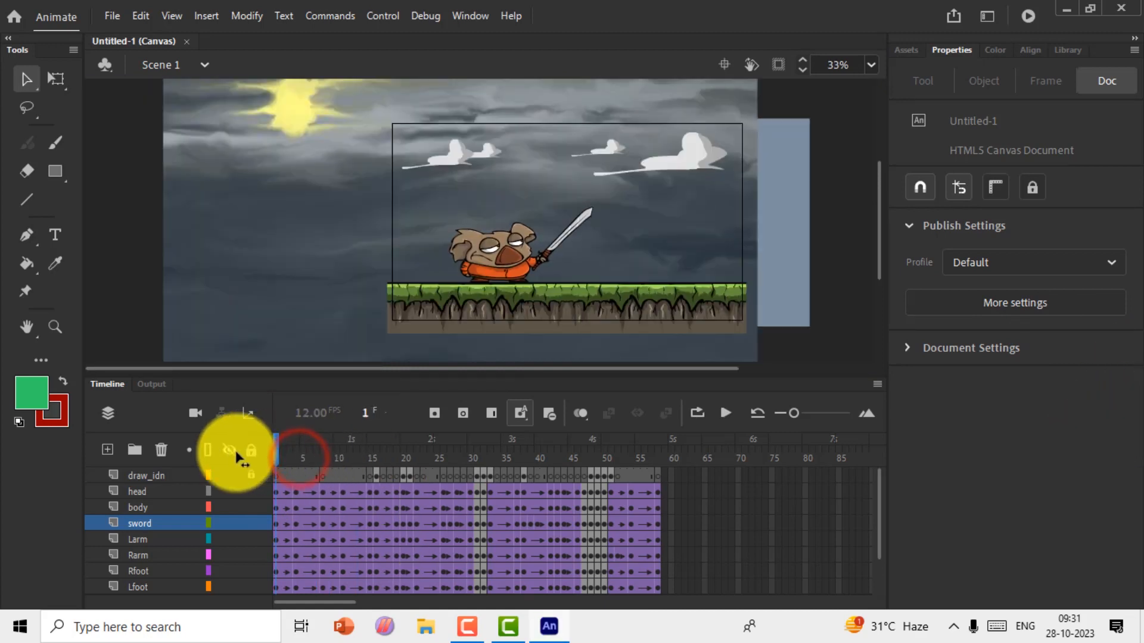
{"action": "key", "text": "Return"}
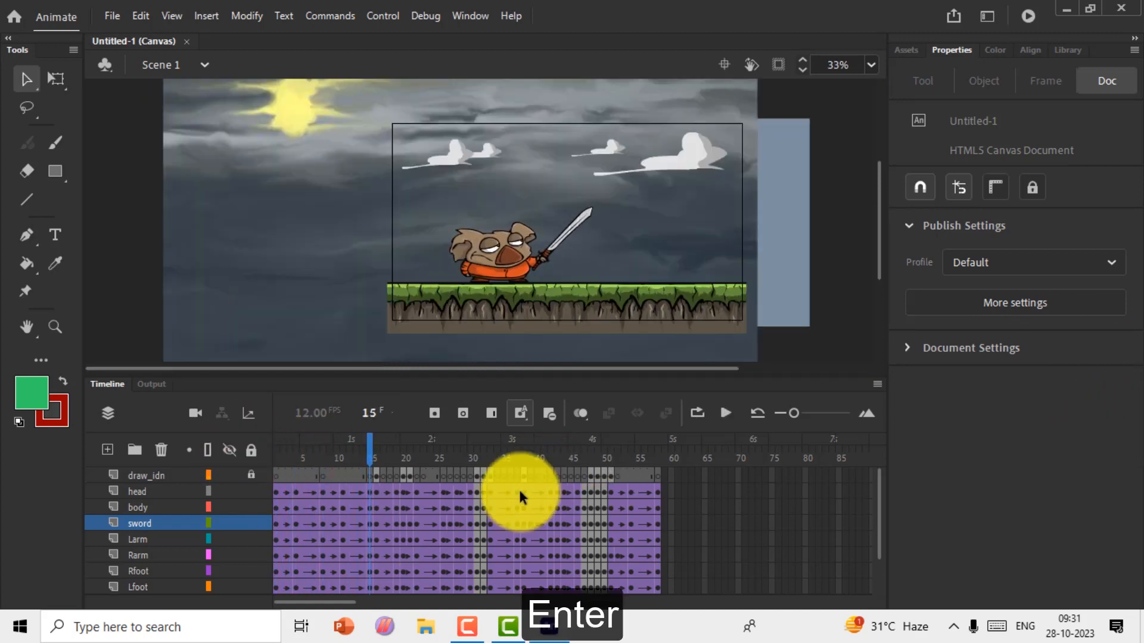
{"action": "left_click", "coordinate": [307, 451]}
{"action": "key", "text": "Return"}
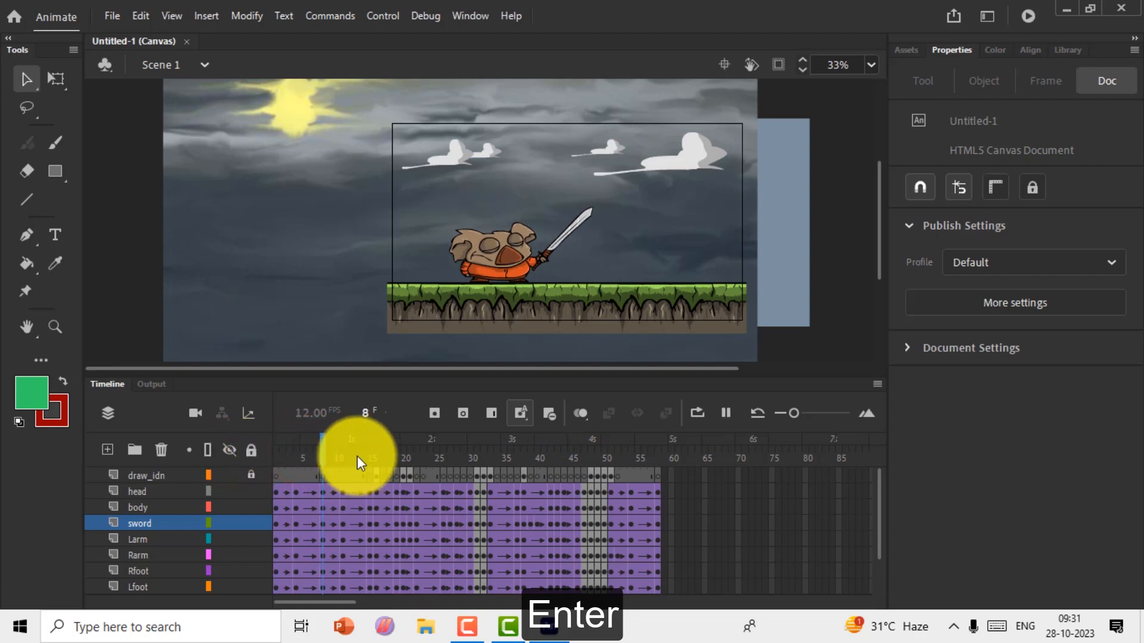
{"action": "left_click", "coordinate": [279, 457]}
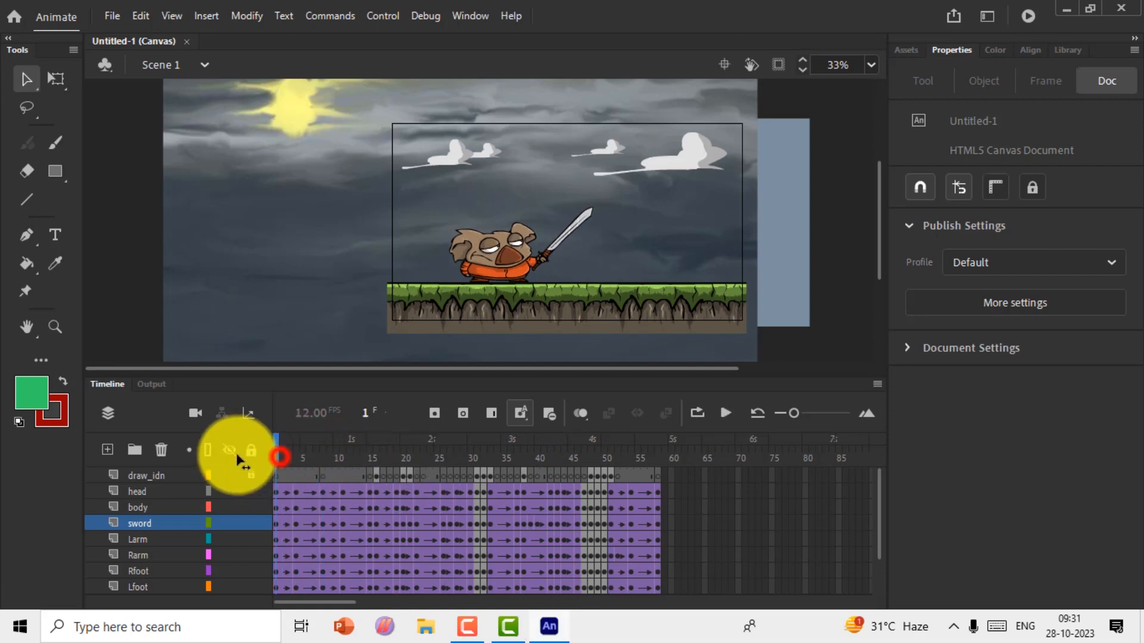
{"action": "key", "text": "Return"}
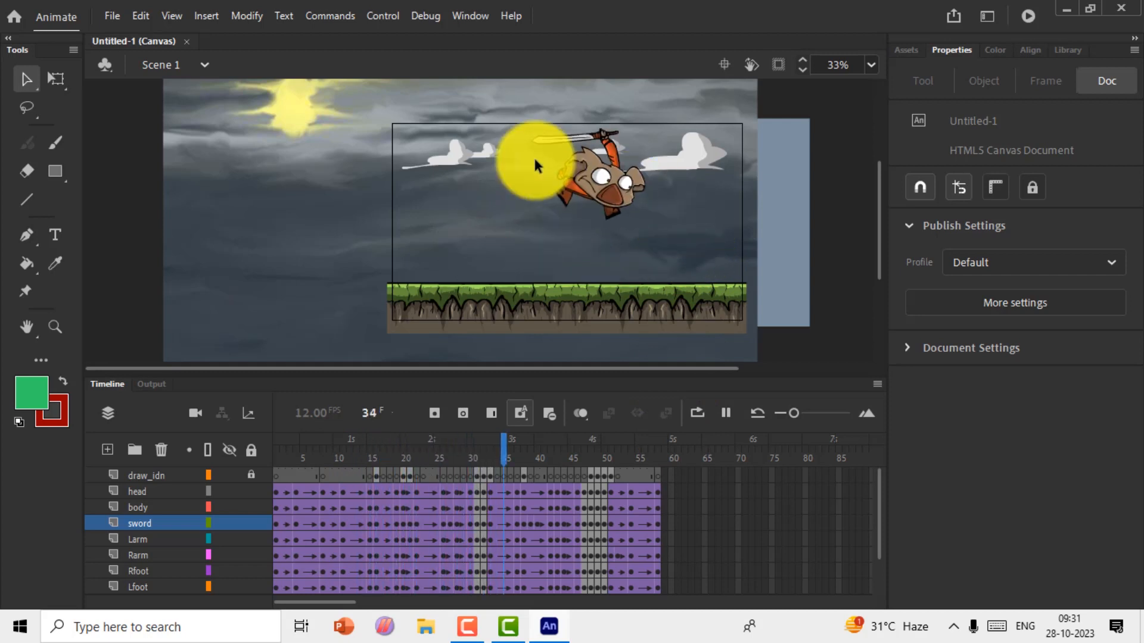
- Pause and resume the koala animation's playback, and move the playhead to frame 6
{"action": "key", "text": "Return"}
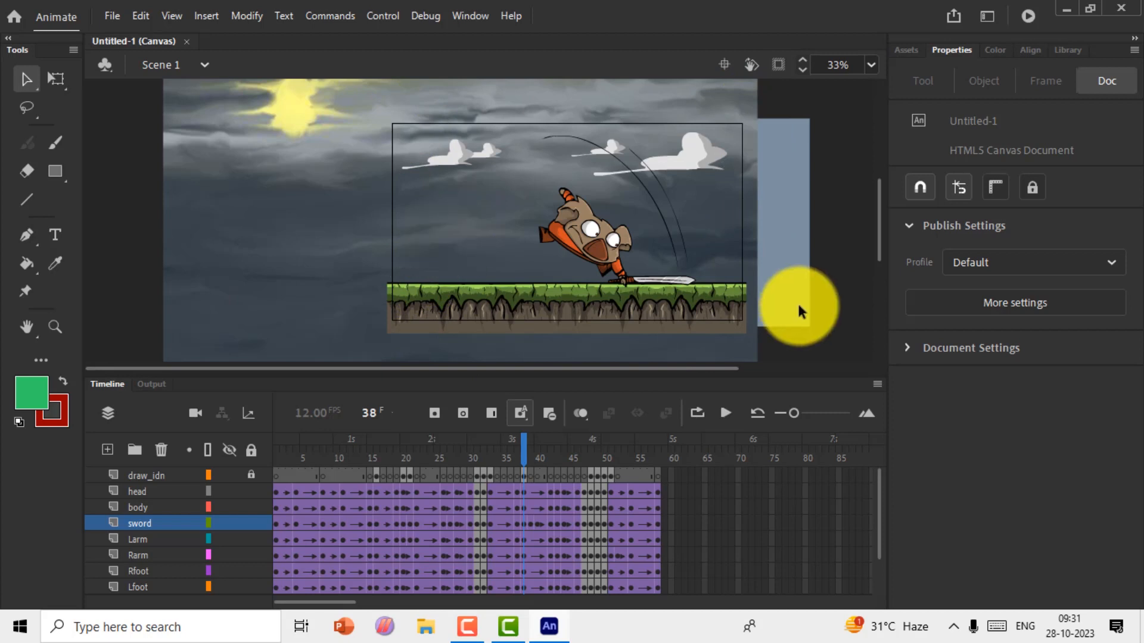
{"action": "key", "text": "Return"}
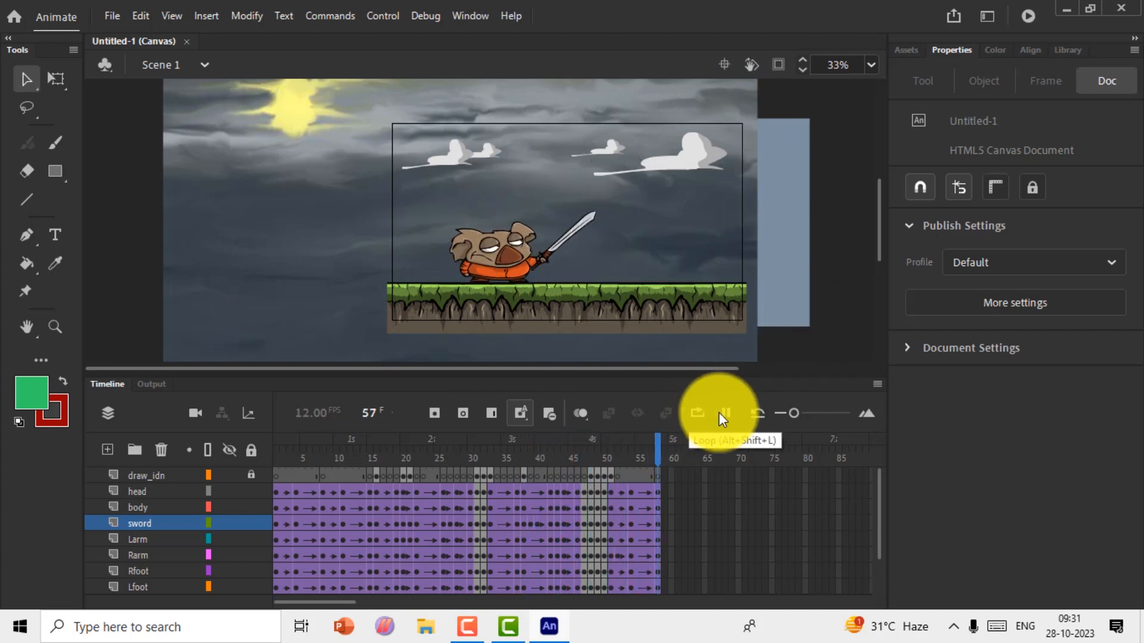
{"action": "key", "text": "Return"}
{"action": "key", "text": "Return"}
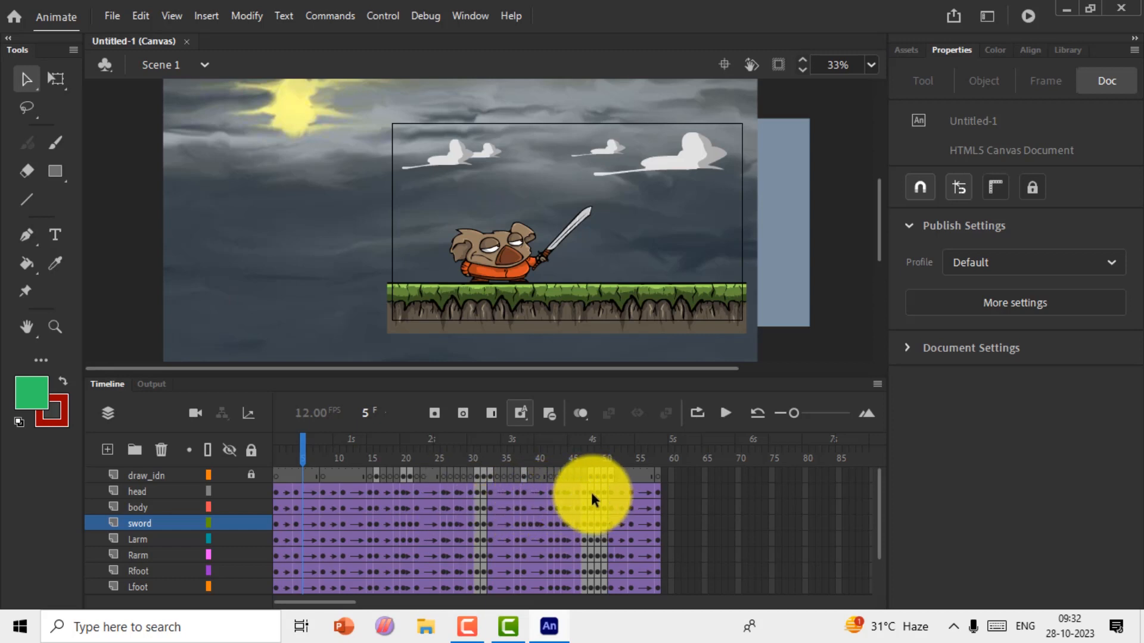
{"action": "mouse_move", "coordinate": [307, 446]}
{"action": "left_mouse_down"}
{"action": "mouse_move", "coordinate": [403, 449]}
{"action": "mouse_move", "coordinate": [309, 438]}
{"action": "left_mouse_up"}
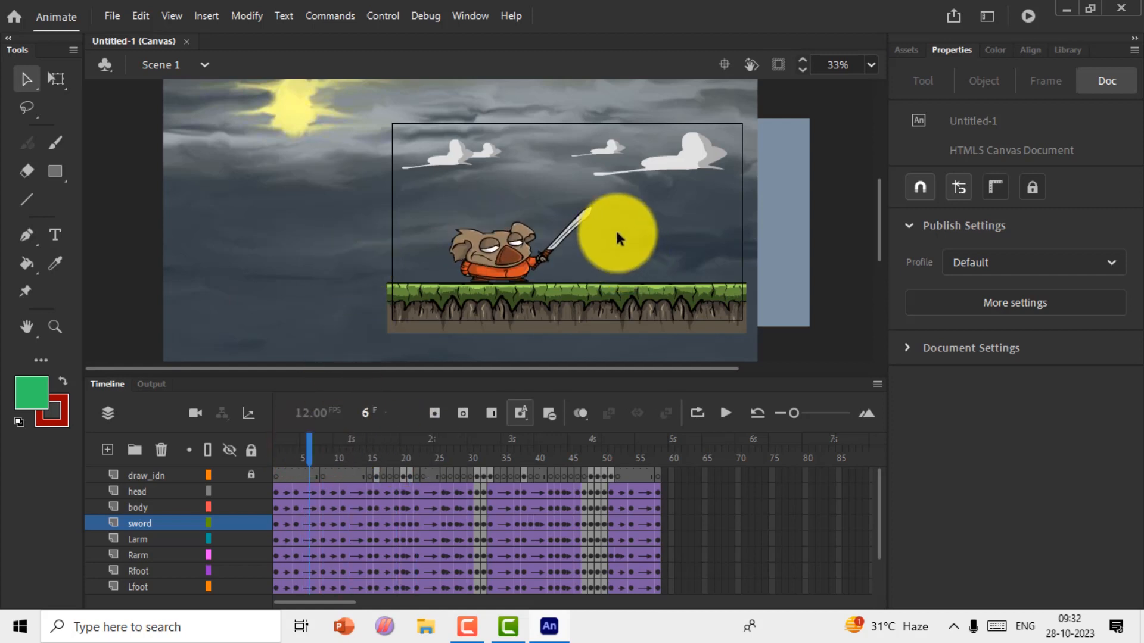
- Create a new document from the 1,280 x 720 Character Animation preset
{"action": "key", "text": "ctrl+n"}
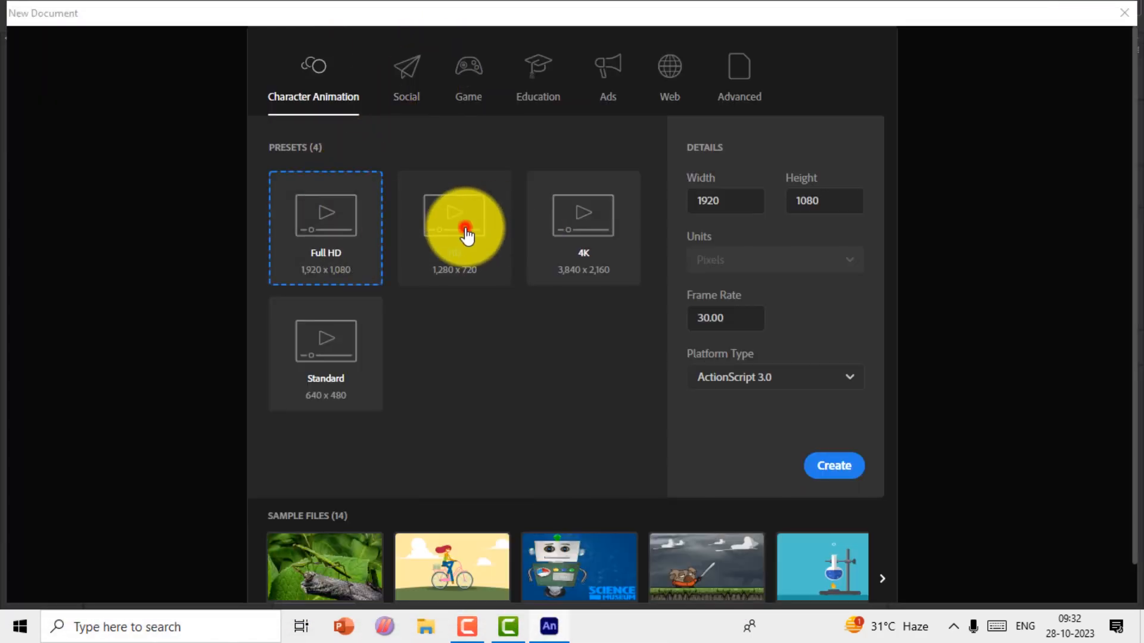
{"action": "left_click", "coordinate": [454, 223]}
{"action": "left_click", "coordinate": [834, 469]}
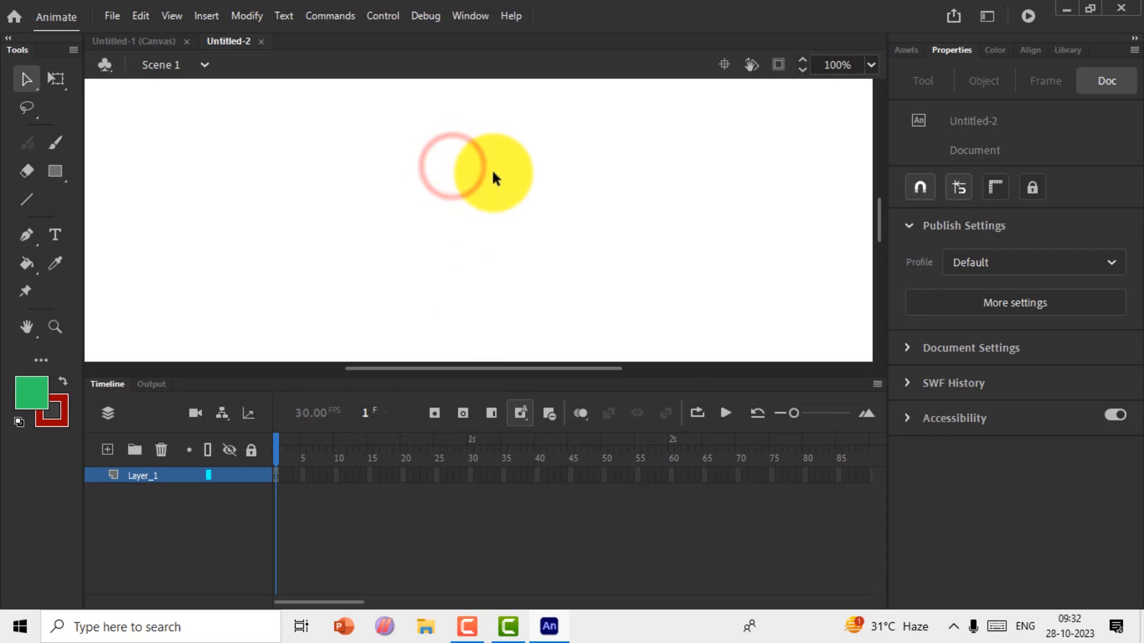
- Zoom the blank stage out and back in, and show it at 100% magnification
{"action": "key", "text": "ctrl+minus"}
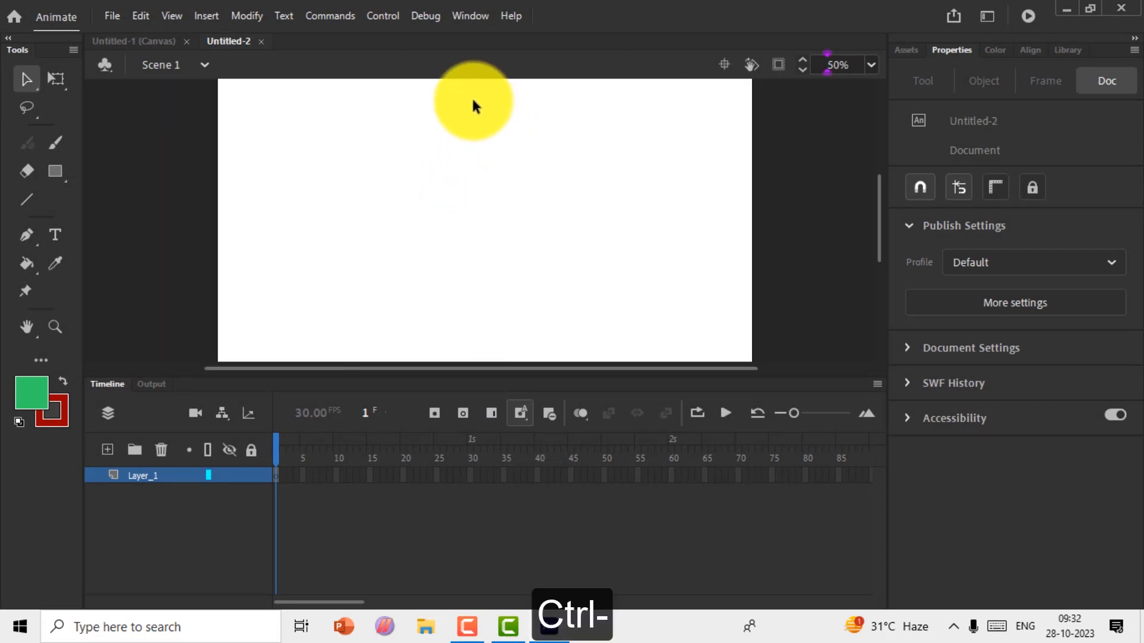
{"action": "key", "text": "ctrl+minus"}
{"action": "key", "text": "ctrl+minus"}
{"action": "key", "text": "ctrl+plus"}
{"action": "key", "text": "ctrl+plus"}
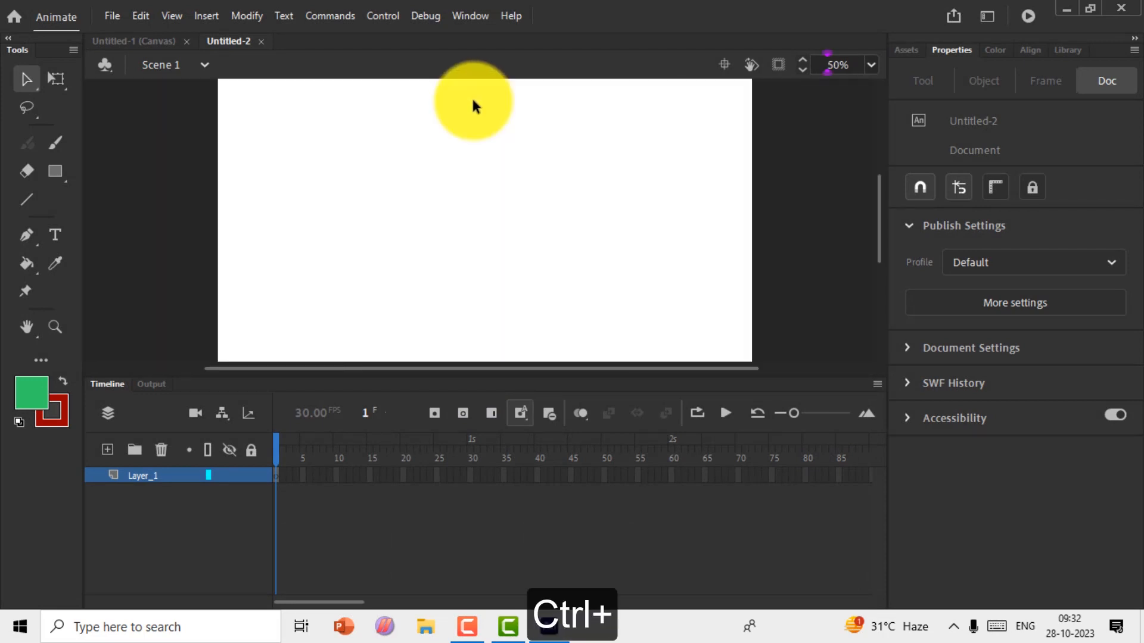
{"action": "key", "text": "ctrl+1"}
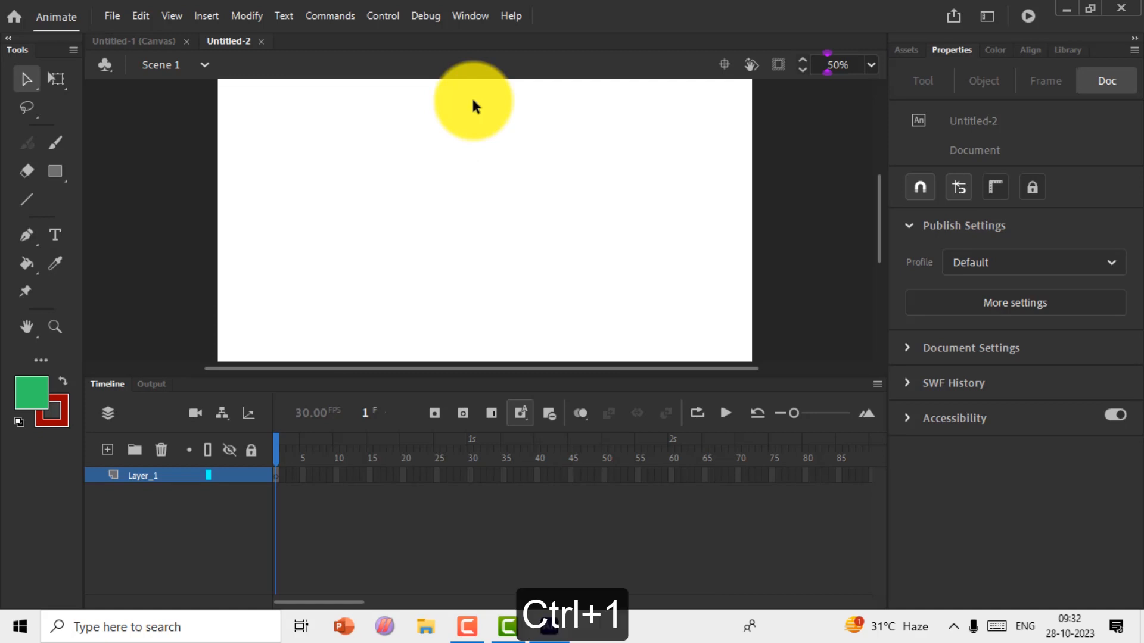
{"action": "key", "text": "ctrl+1"}
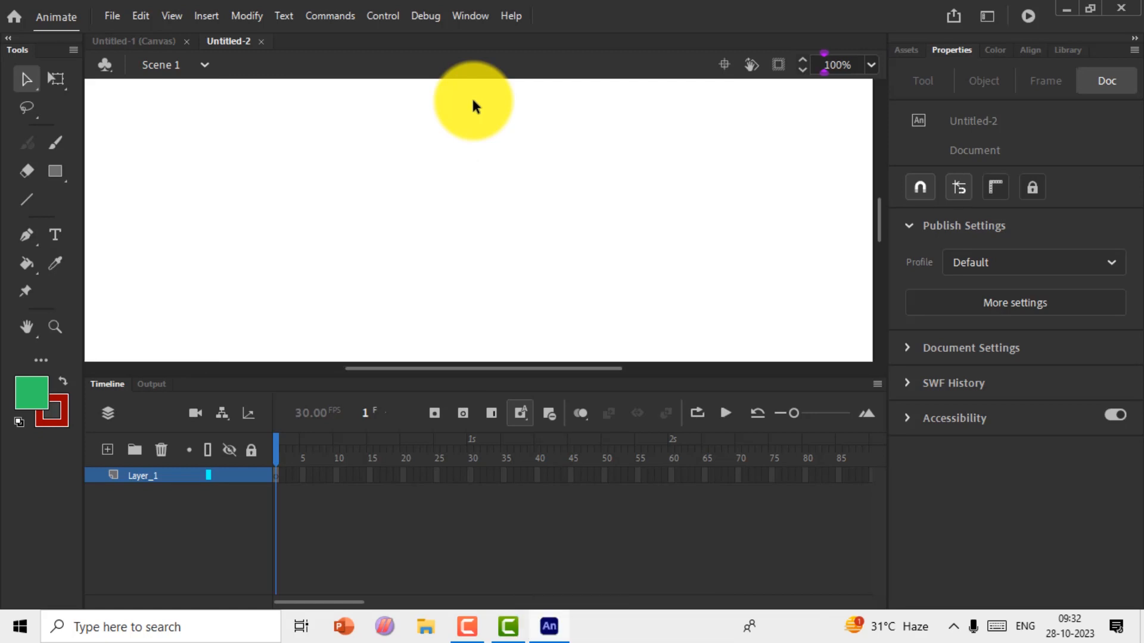
- Fit the whole stage in the view, comparing it with 100% magnification and other zoom levels
{"action": "key", "text": "ctrl+2"}
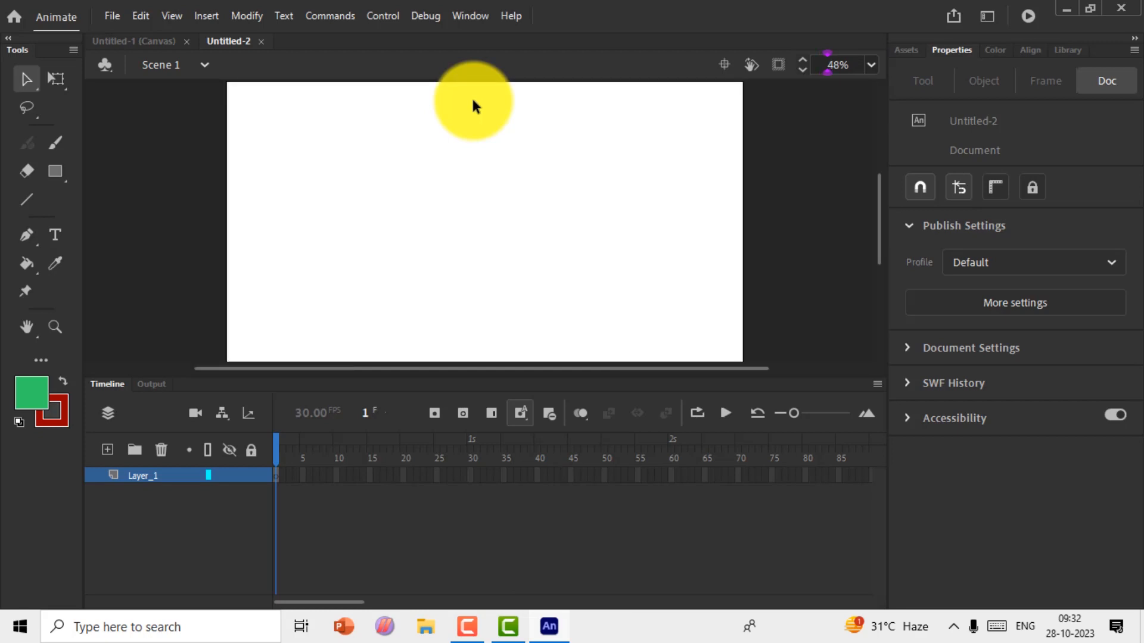
{"action": "key", "text": "ctrl+2"}
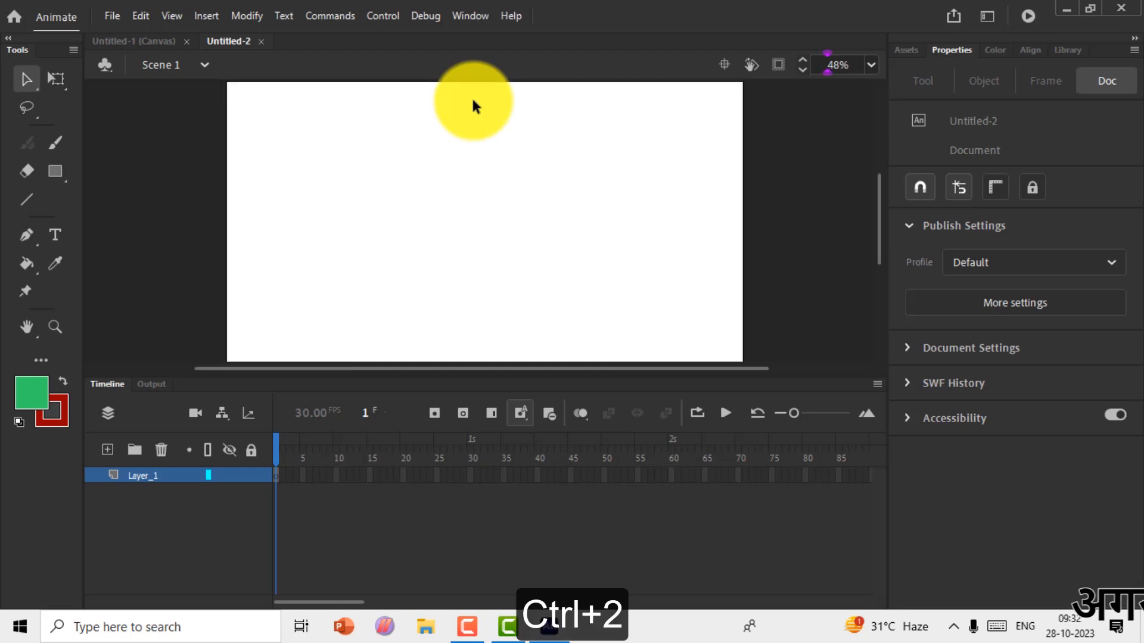
{"action": "key", "text": "ctrl+1"}
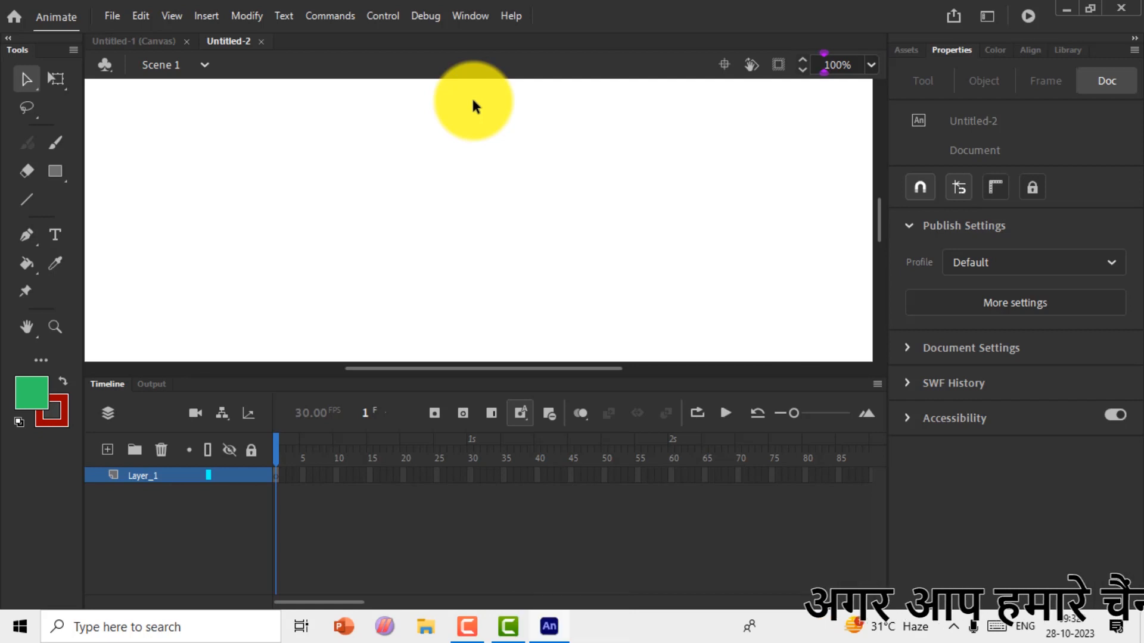
{"action": "key", "text": "ctrl+2"}
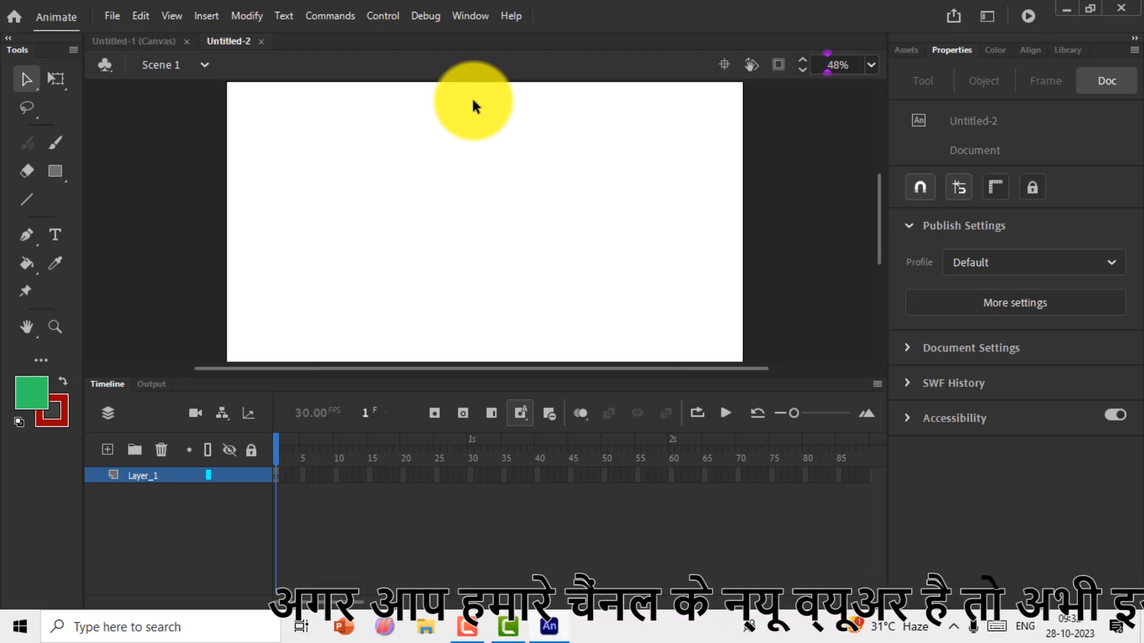
{"action": "key", "text": "ctrl+equal"}
{"action": "key", "text": "ctrl+minus"}
{"action": "key", "text": "ctrl+minus"}
{"action": "key", "text": "ctrl+equal"}
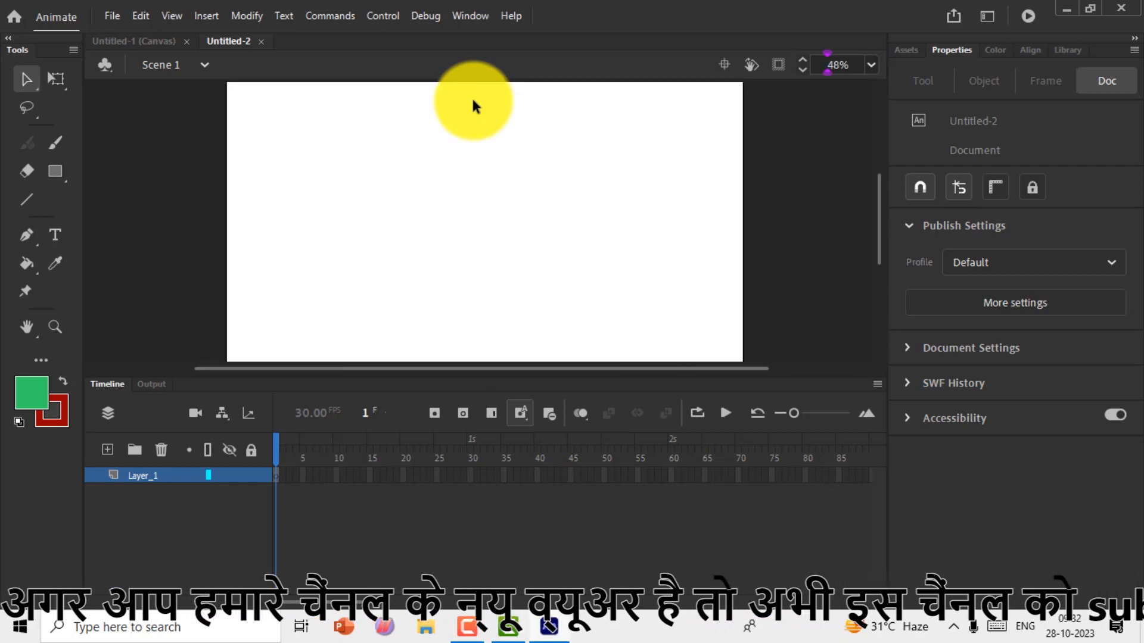
- Draw two green rectangles with red strokes side by side on the upper stage, the right one about 170 by 124 px
{"action": "key", "text": "ctrl+z"}
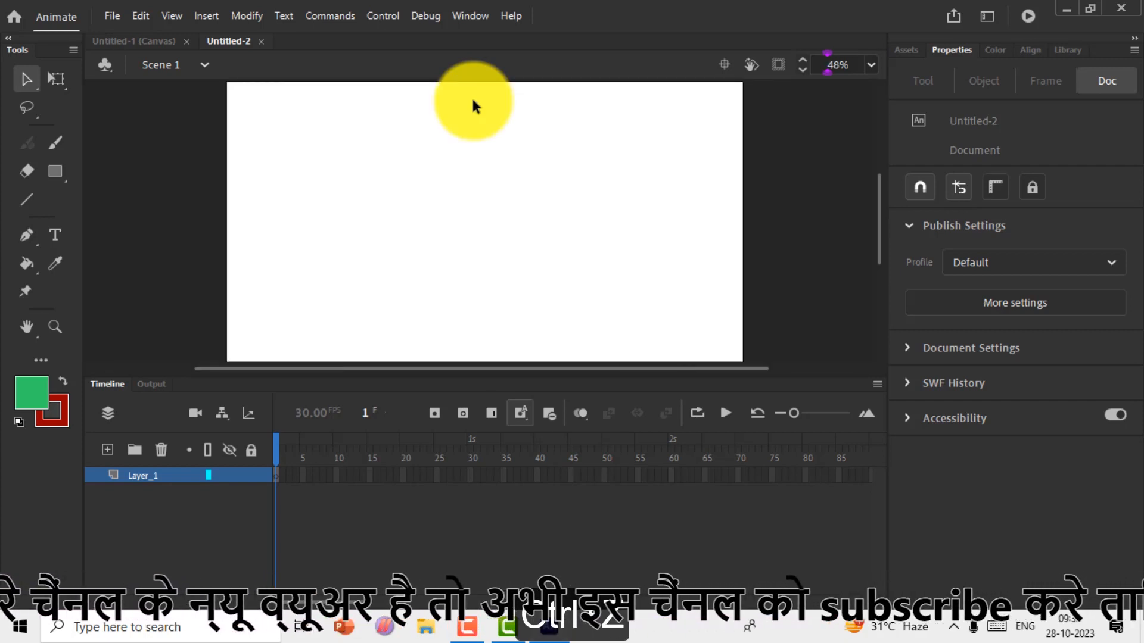
{"action": "left_click", "coordinate": [47, 173]}
{"action": "left_click_drag", "start_coordinate": [351, 159], "coordinate": [424, 212]}
{"action": "key", "text": "ctrl+y"}
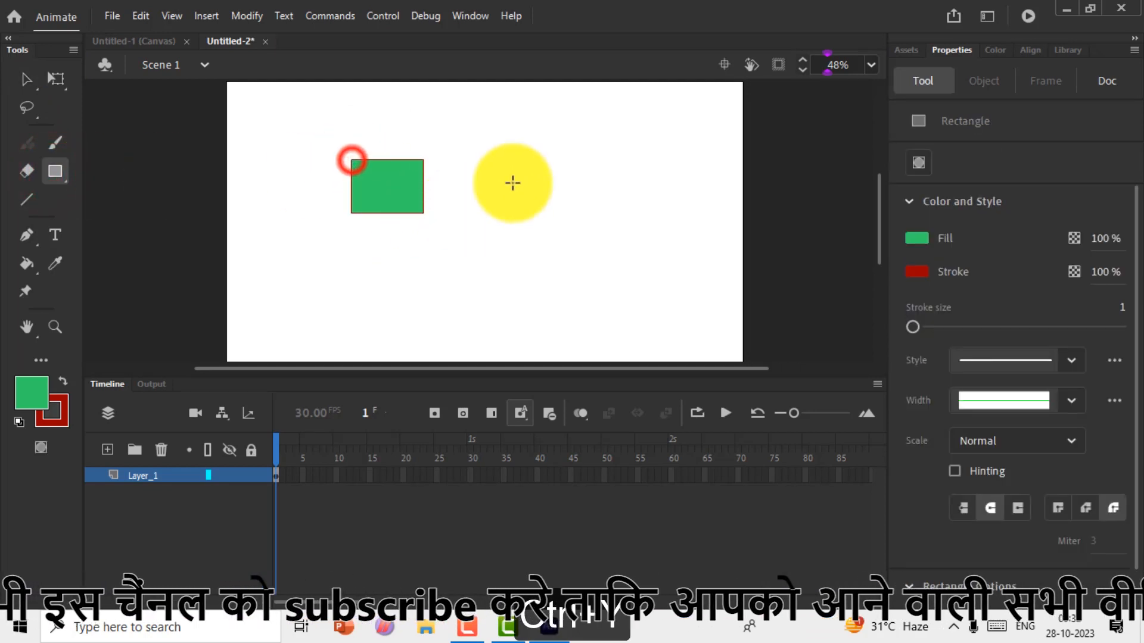
{"action": "left_click_drag", "start_coordinate": [544, 154], "coordinate": [612, 204]}
- Undo the drawing of both green rectangles and redo it
{"action": "key", "text": "ctrl+z"}
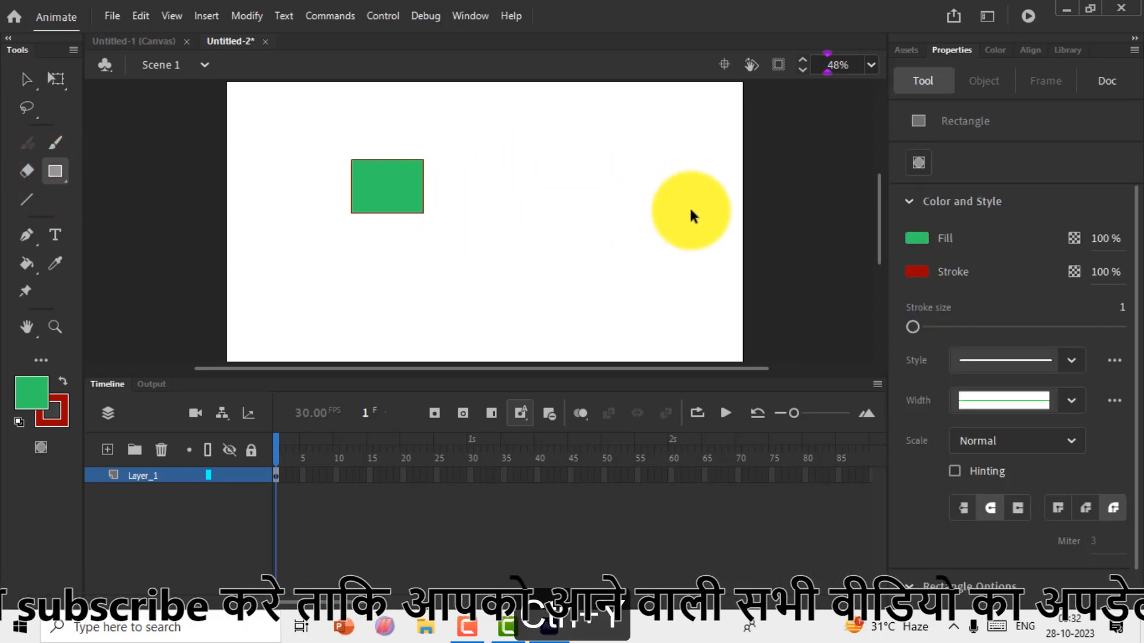
{"action": "key", "text": "ctrl+z"}
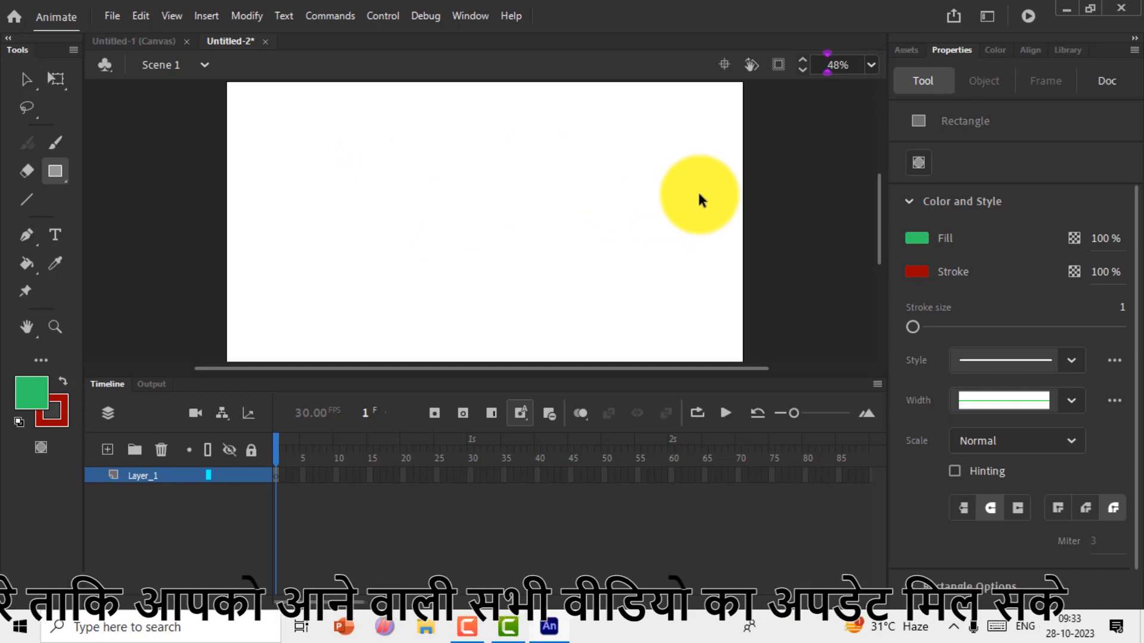
{"action": "key", "text": "ctrl+y"}
{"action": "key", "text": "ctrl+y"}
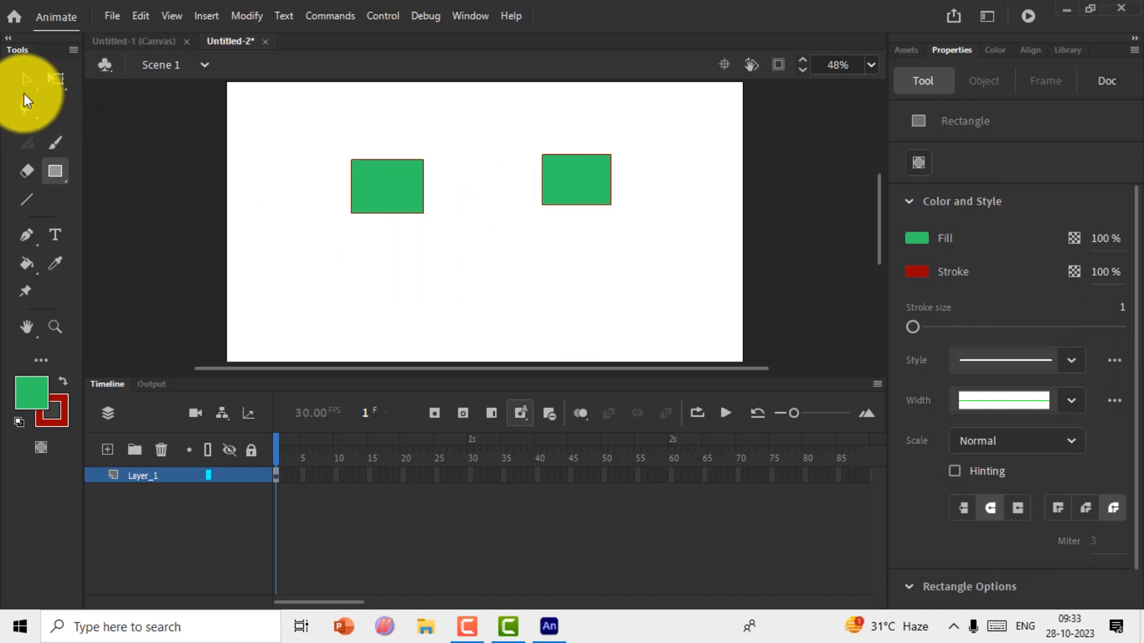
- Try widening the right rectangle's fill to 191 px, and undo the width change
{"action": "left_click", "coordinate": [24, 77]}
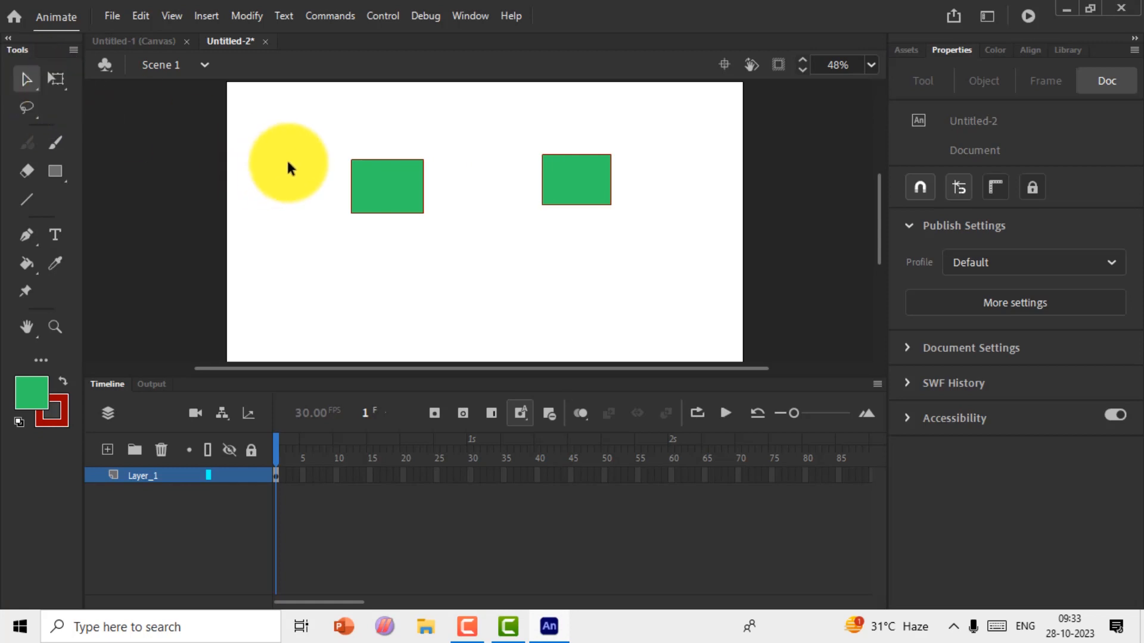
{"action": "left_click", "coordinate": [387, 179]}
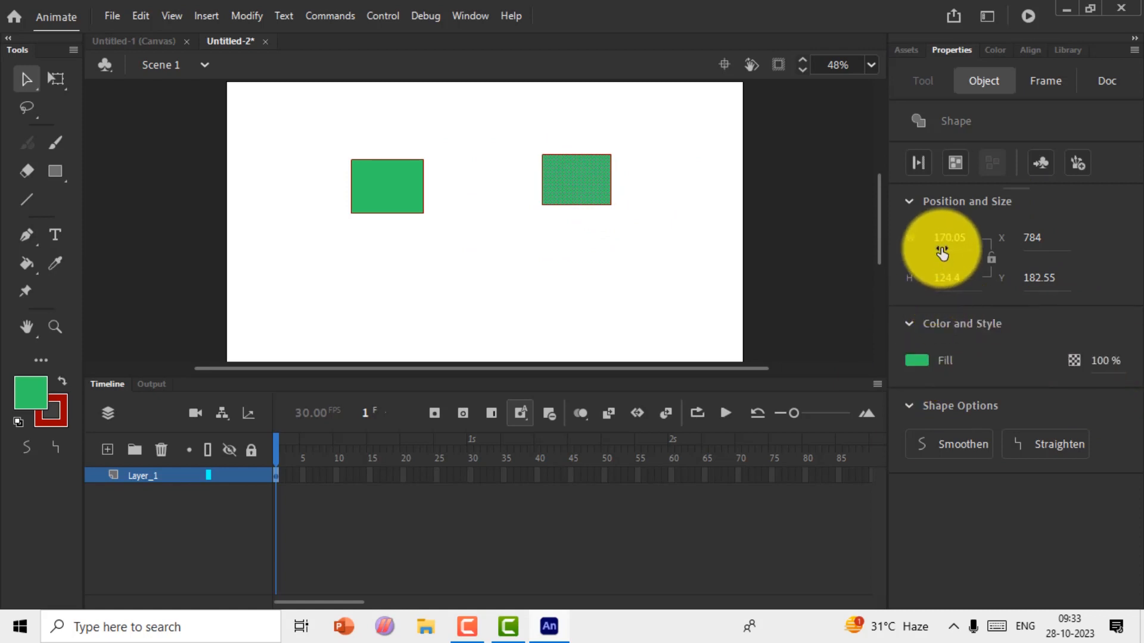
{"action": "left_click_drag", "start_coordinate": [944, 240], "coordinate": [972, 245]}
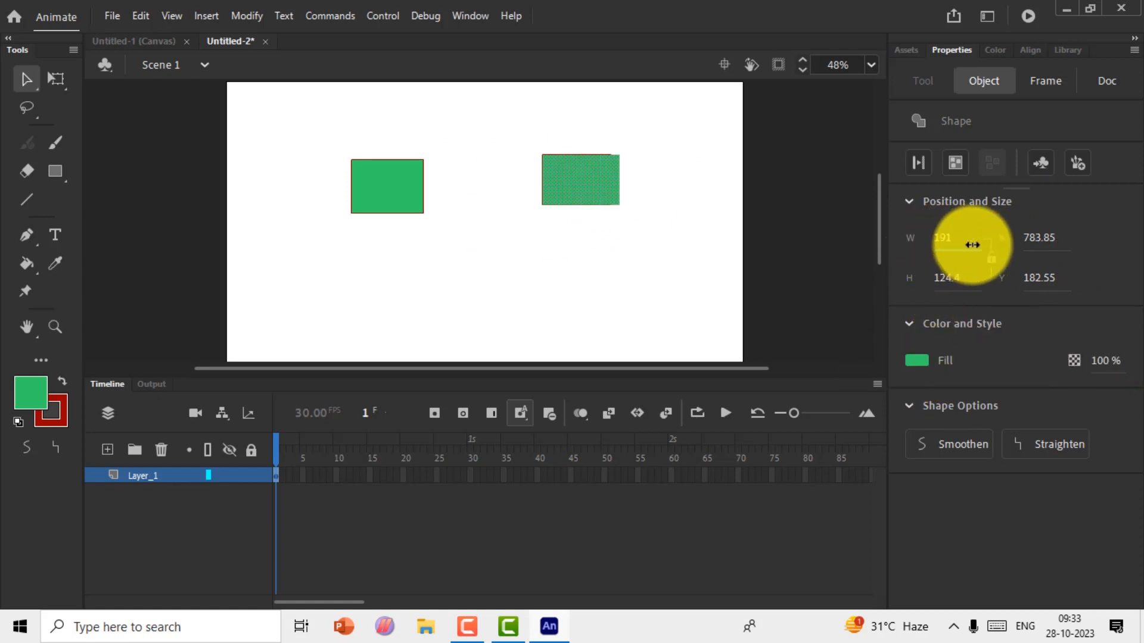
{"action": "key", "text": "ctrl+z"}
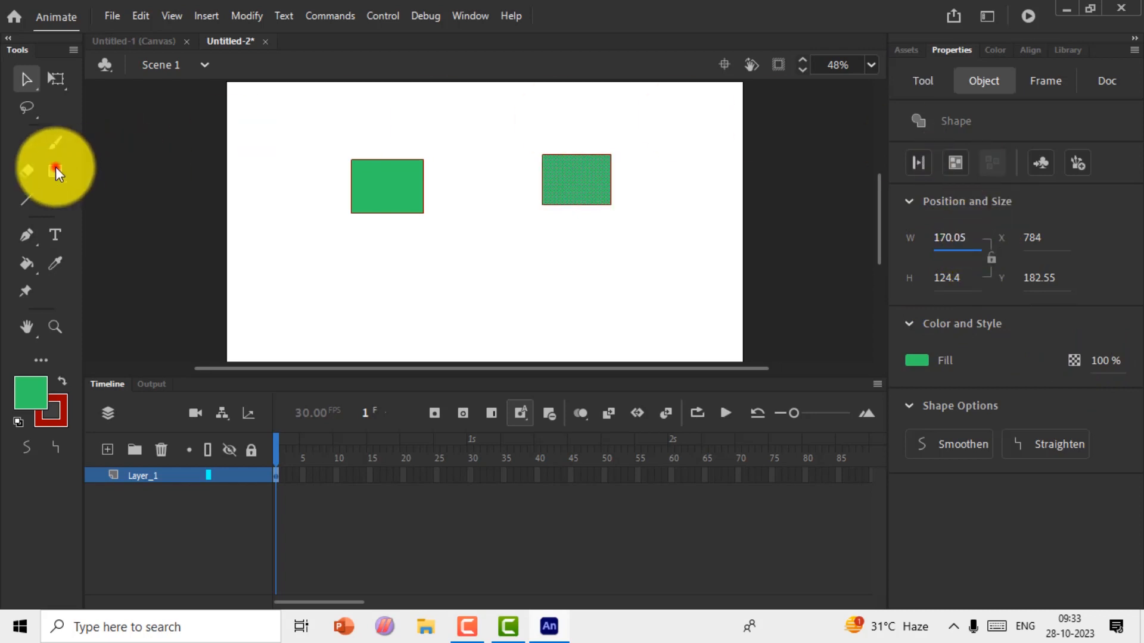
- Move the right rectangle's fill below its outline to about X 819, Y 340, and select the outline's upper stroke
{"action": "left_click", "coordinate": [55, 168]}
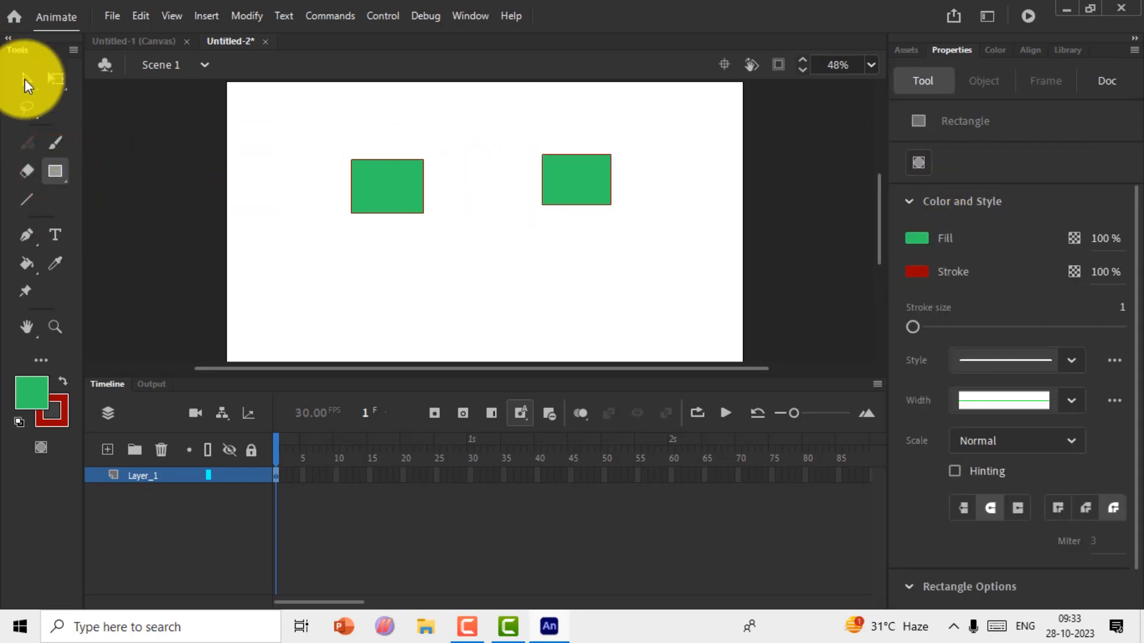
{"action": "left_click", "coordinate": [26, 78]}
{"action": "left_click_drag", "start_coordinate": [576, 184], "coordinate": [582, 230]}
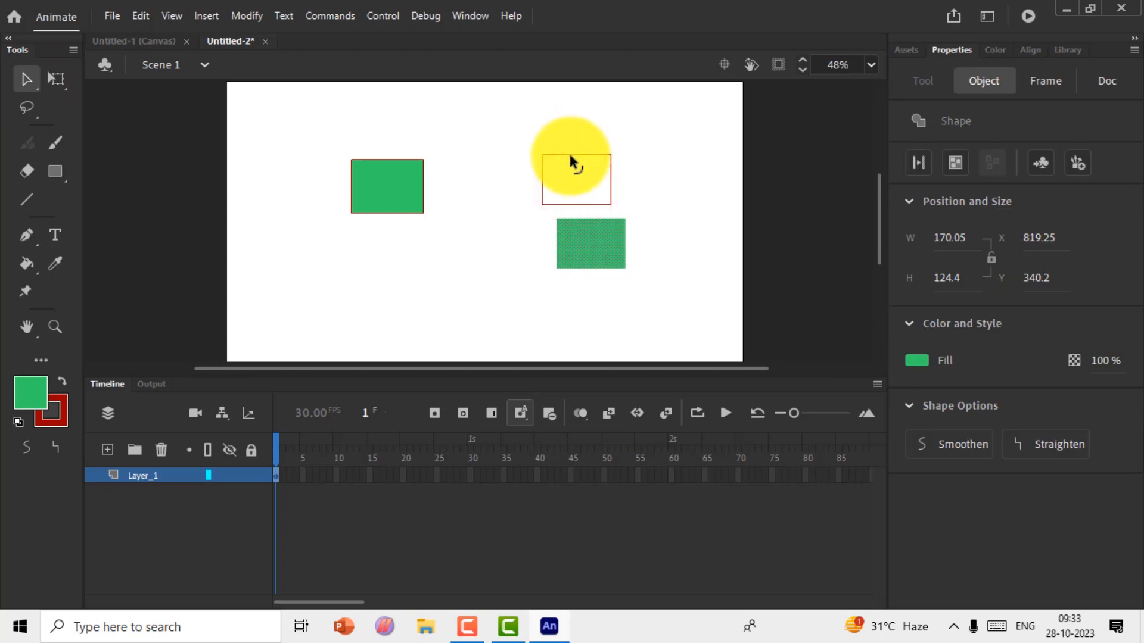
{"action": "left_click", "coordinate": [570, 156]}
{"action": "left_click", "coordinate": [476, 249]}
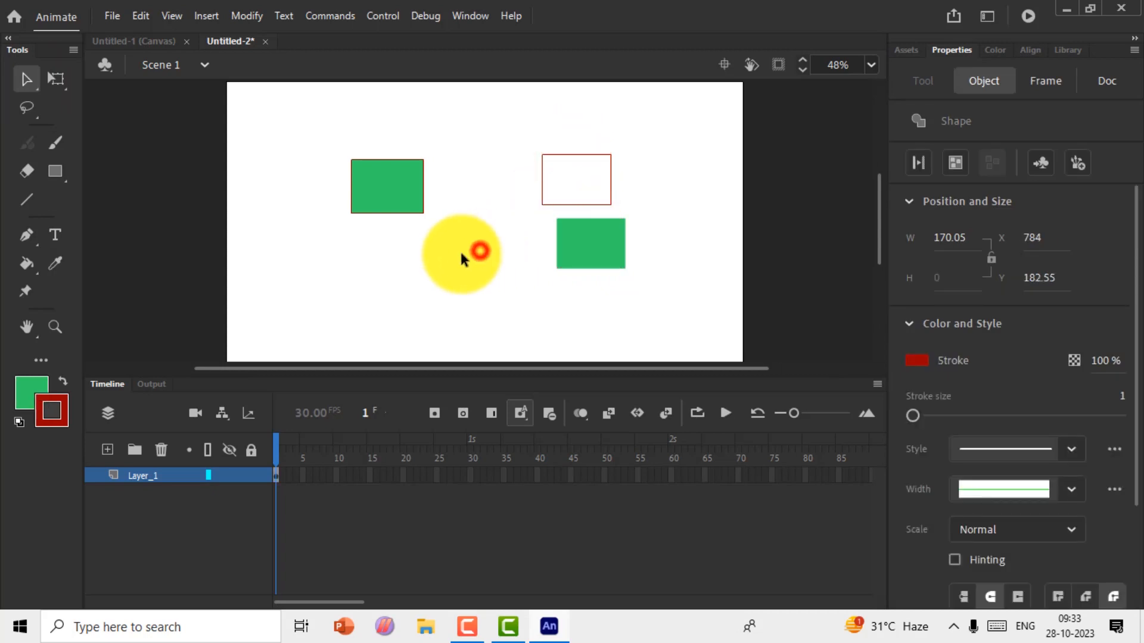
- With object drawing mode on, draw a rectangle about 315 by 185 px on the lower stage and move it to about X 245, Y 446
{"action": "left_click", "coordinate": [54, 173]}
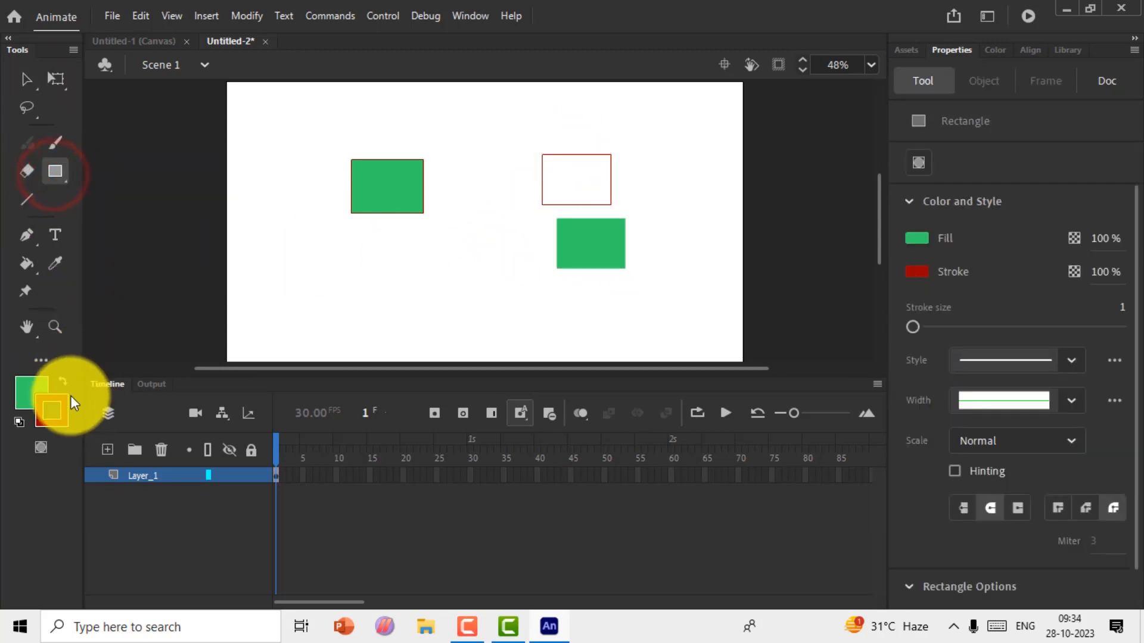
{"action": "left_click", "coordinate": [42, 449]}
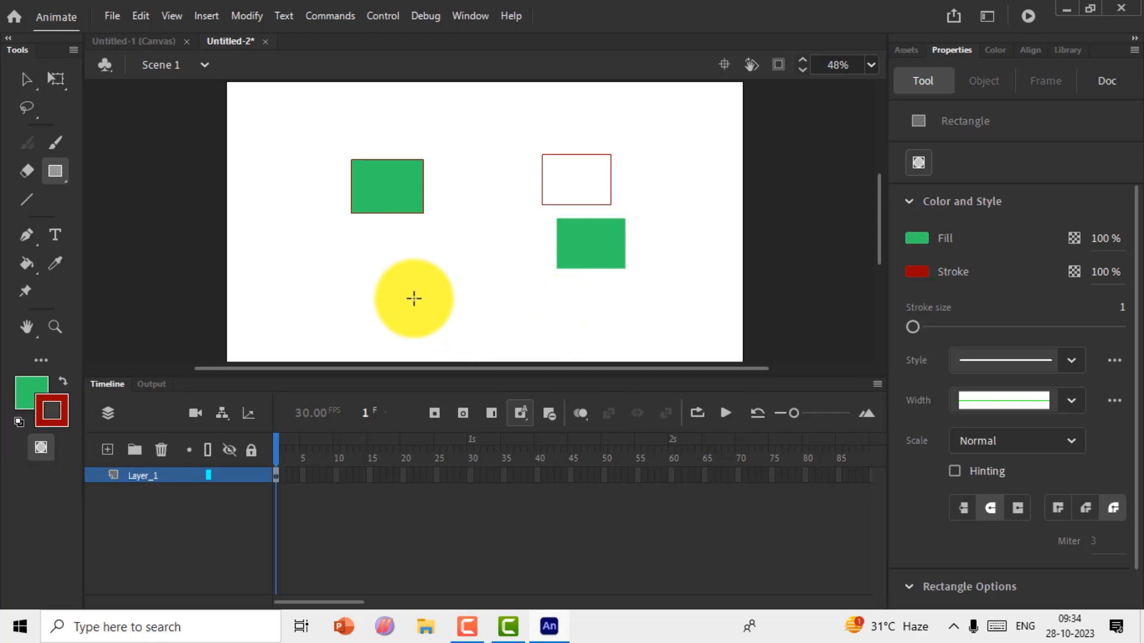
{"action": "left_click_drag", "start_coordinate": [340, 255], "coordinate": [468, 329]}
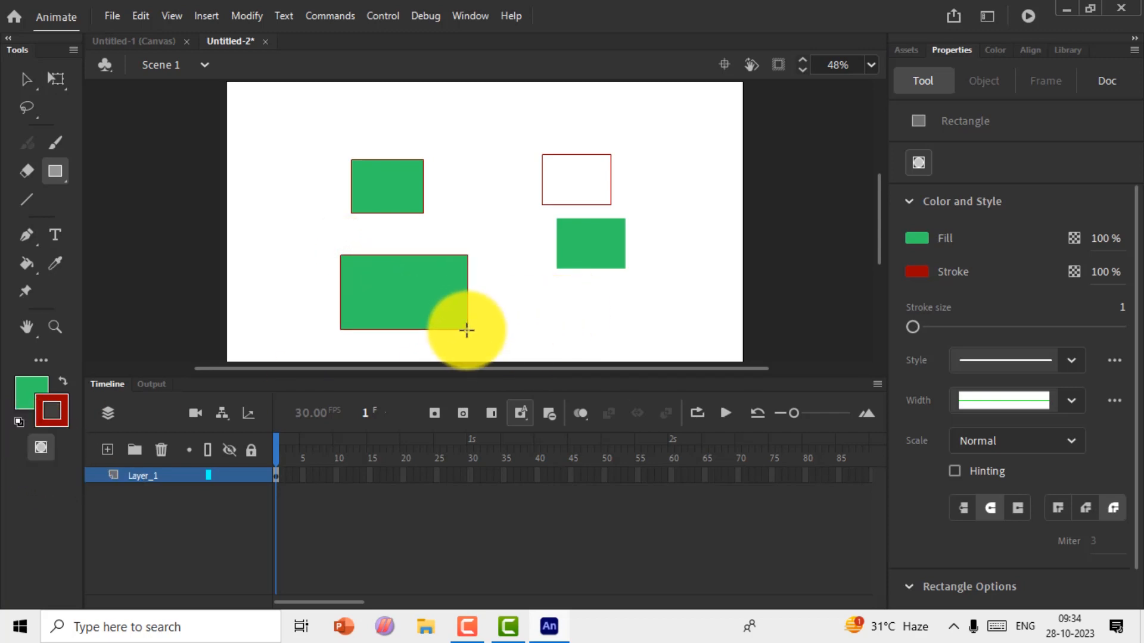
{"action": "left_click", "coordinate": [25, 83]}
{"action": "mouse_move", "coordinate": [373, 299]}
{"action": "left_mouse_down"}
{"action": "mouse_move", "coordinate": [293, 280]}
{"action": "mouse_move", "coordinate": [342, 319]}
{"action": "mouse_move", "coordinate": [370, 313]}
{"action": "mouse_move", "coordinate": [367, 288]}
{"action": "left_mouse_up"}
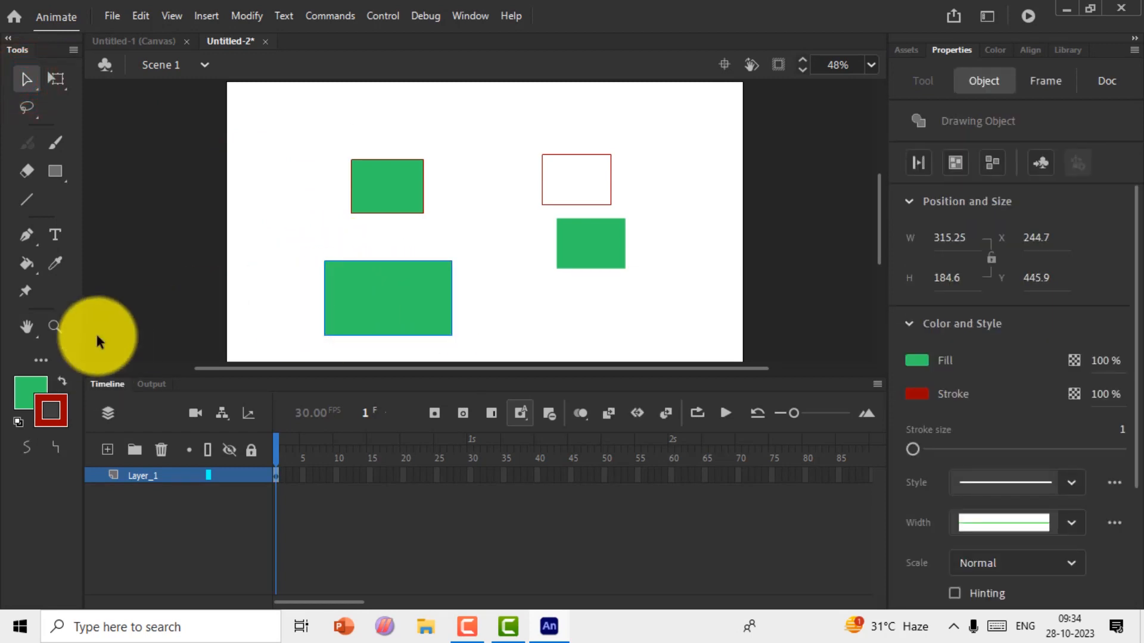
- With object drawing mode off, draw a rectangle about 174 by 143 px near the stage's left edge and move its fill above the outline
{"action": "left_click", "coordinate": [59, 169]}
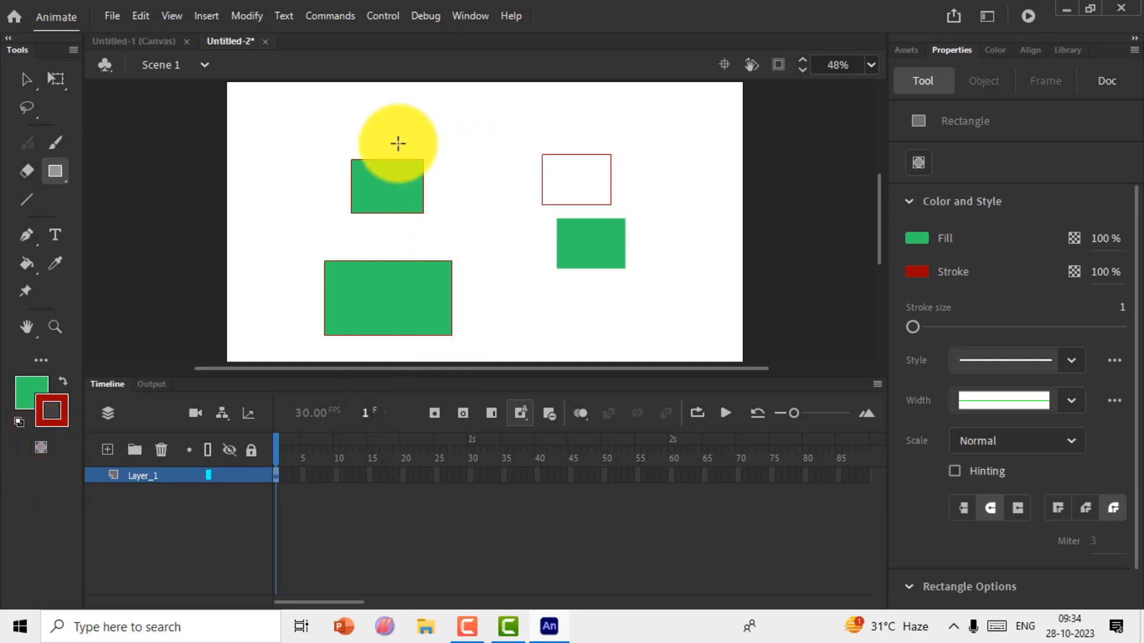
{"action": "mouse_move", "coordinate": [249, 169]}
{"action": "left_mouse_down"}
{"action": "mouse_move", "coordinate": [319, 226]}
{"action": "mouse_move", "coordinate": [301, 127]}
{"action": "left_mouse_up"}
{"action": "left_click", "coordinate": [25, 79]}
- Detach the leftmost outline's left stroke to about X 29, and bend its other three edges into curves
{"action": "left_click", "coordinate": [273, 169]}
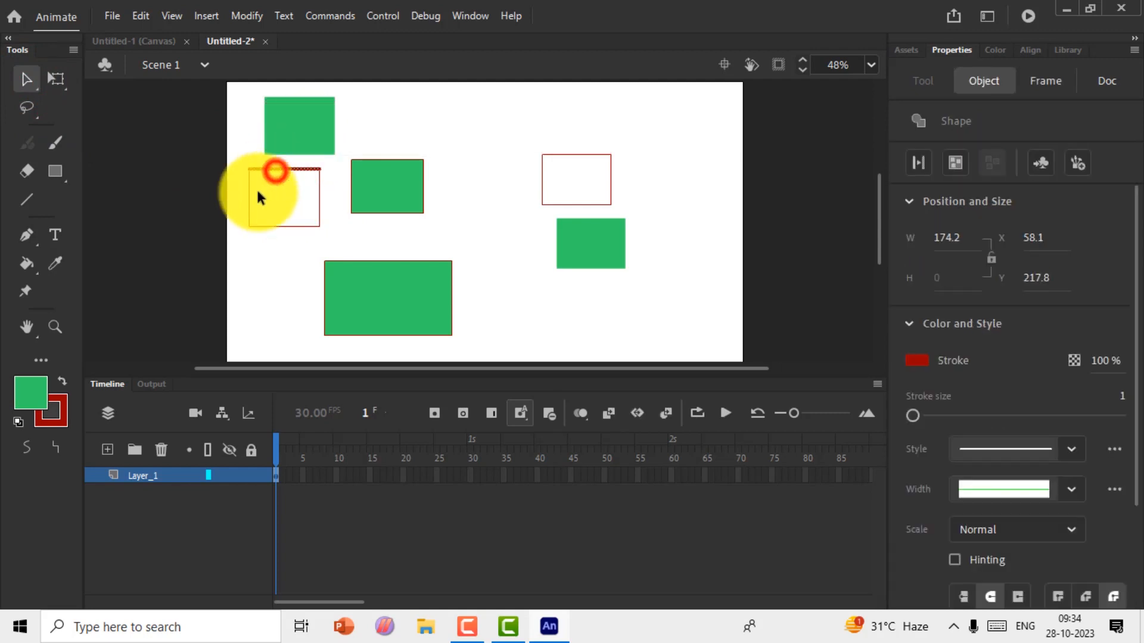
{"action": "left_click", "coordinate": [249, 207]}
{"action": "left_click_drag", "start_coordinate": [249, 207], "coordinate": [237, 207]}
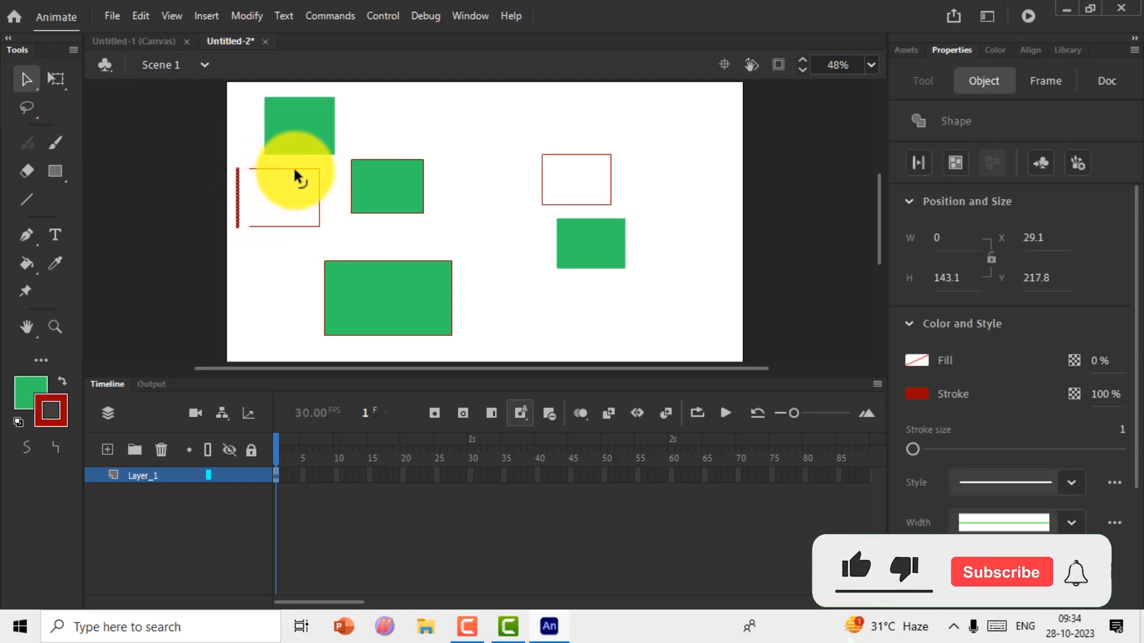
{"action": "left_click_drag", "start_coordinate": [292, 168], "coordinate": [286, 161]}
{"action": "left_click_drag", "start_coordinate": [319, 196], "coordinate": [331, 197]}
{"action": "left_click_drag", "start_coordinate": [278, 226], "coordinate": [279, 209]}
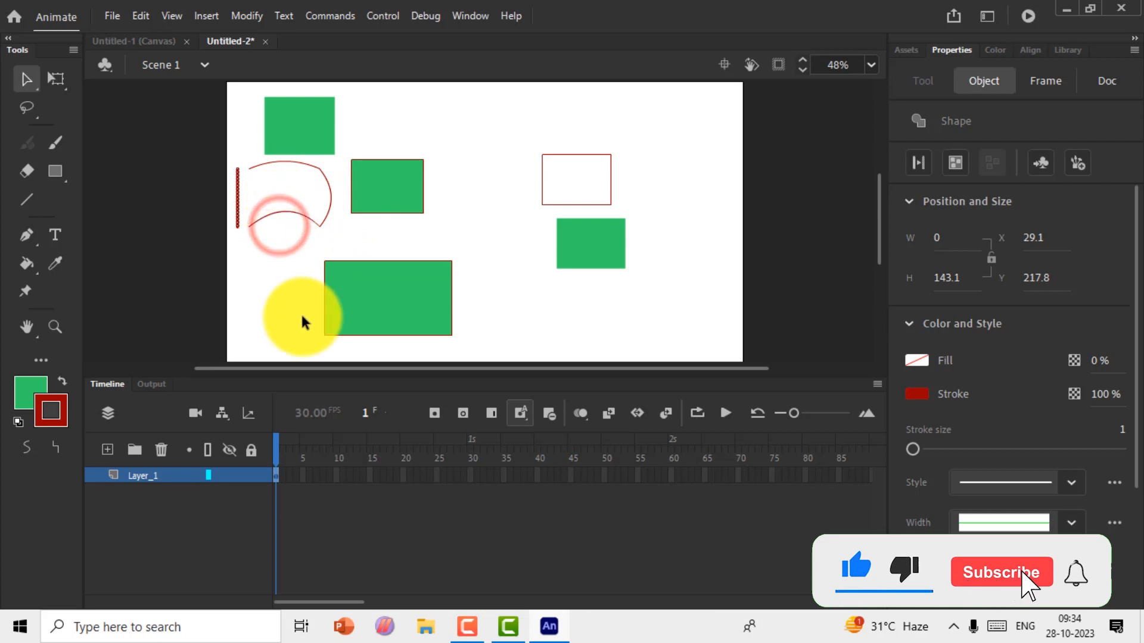
{"action": "double_click", "coordinate": [283, 211]}
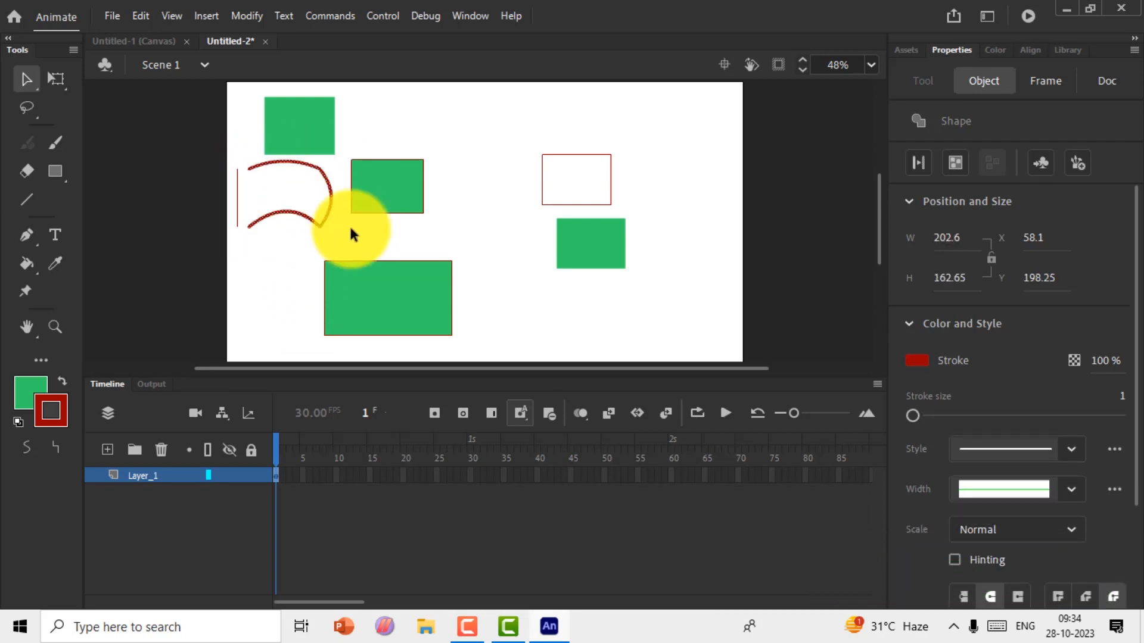
- Turn on object drawing mode and draw a small green rectangle near the stage's upper-right corner
{"action": "left_click", "coordinate": [55, 170]}
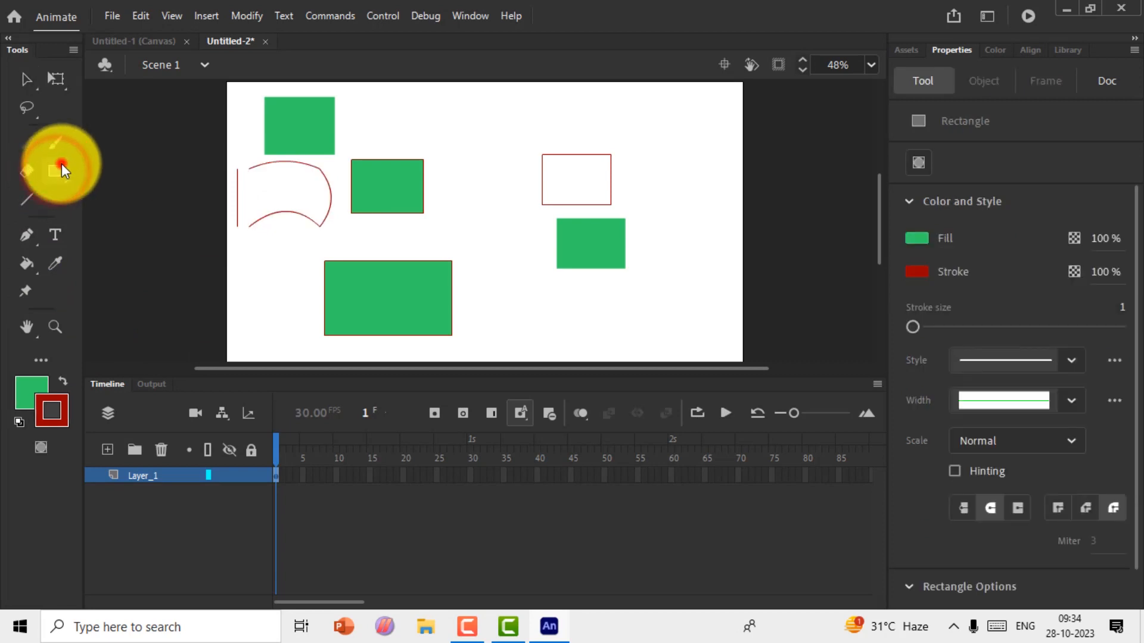
{"action": "left_click", "coordinate": [62, 163]}
{"action": "left_click", "coordinate": [41, 448]}
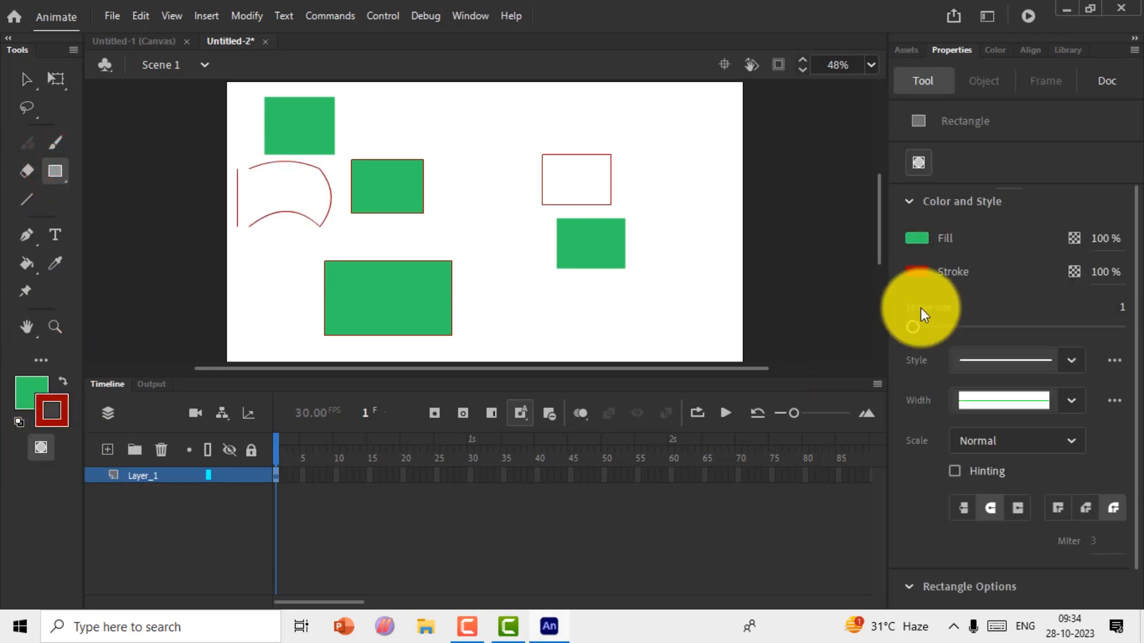
{"action": "left_click_drag", "start_coordinate": [660, 144], "coordinate": [720, 205]}
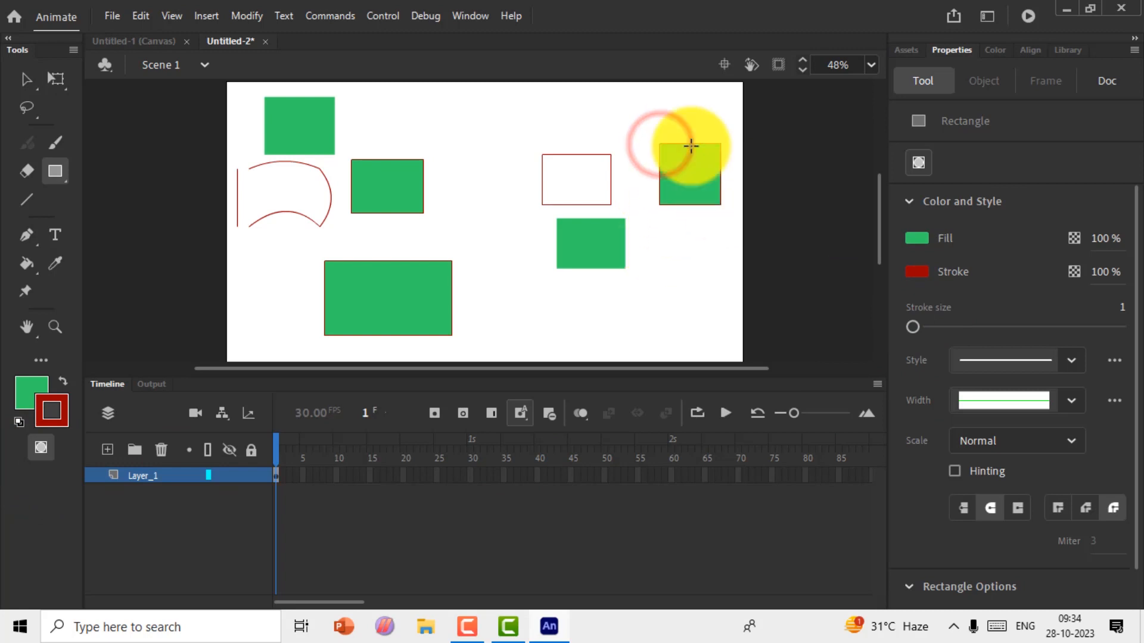
- Break apart the green rectangle near the stage's upper-right corner and move its fill below the outline to about X 1064, Y 388
{"action": "left_click", "coordinate": [25, 76]}
{"action": "left_click_drag", "start_coordinate": [686, 162], "coordinate": [681, 163]}
{"action": "key", "text": "ctrl+v"}
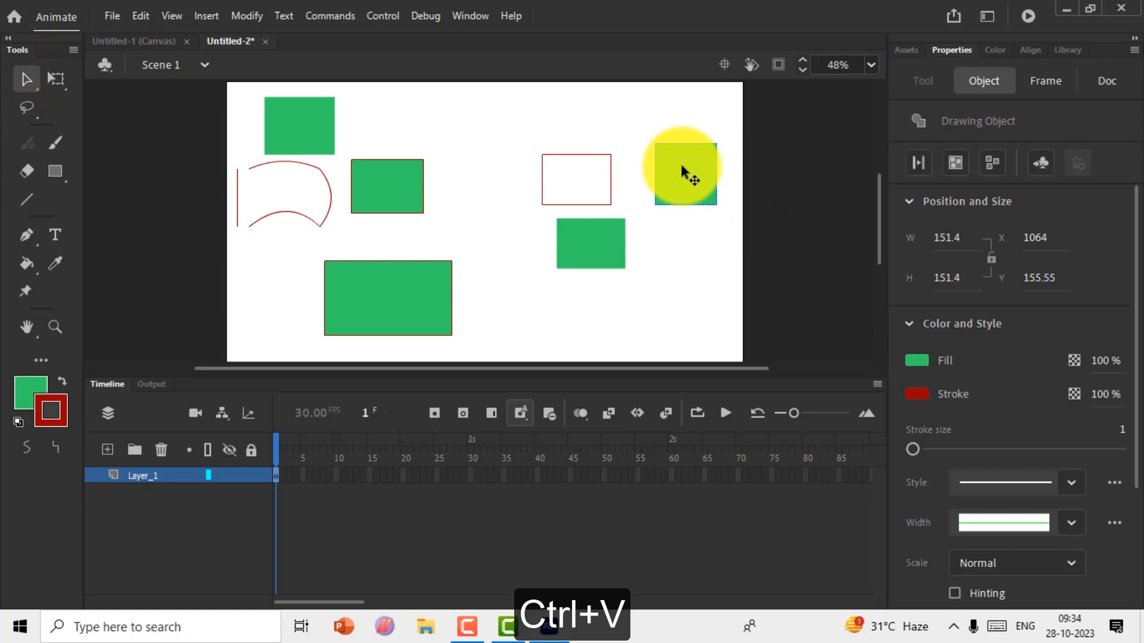
{"action": "left_click", "coordinate": [701, 284]}
{"action": "left_click_drag", "start_coordinate": [680, 180], "coordinate": [707, 270]}
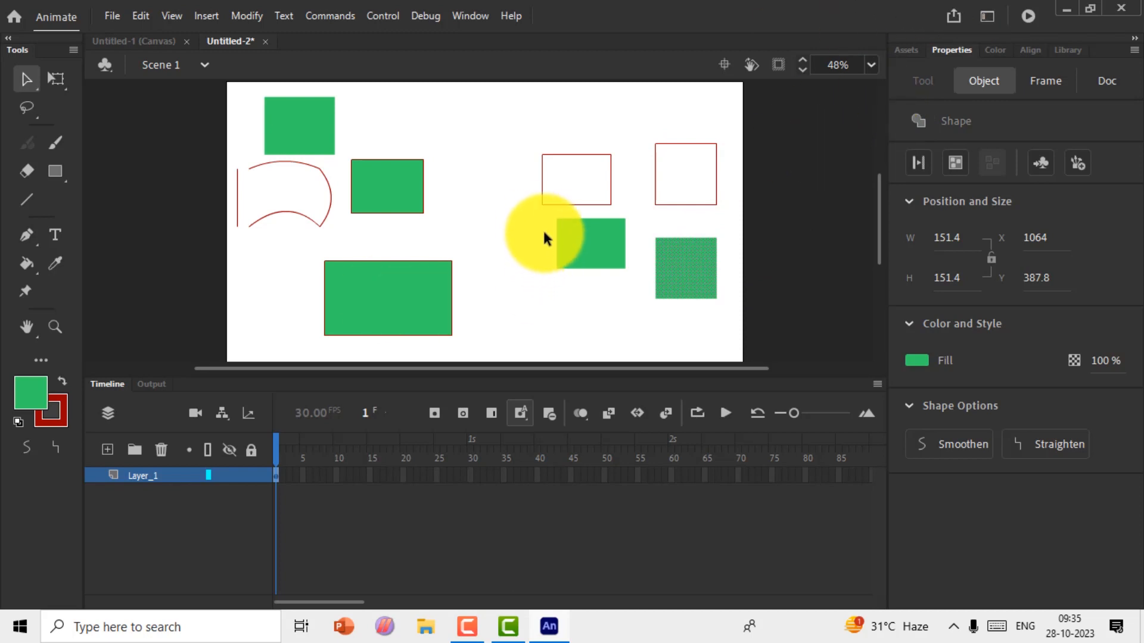
- Delete everything on the stage and draw a rectangle primitive about 377 by 280 px at about X 247, Y 193
{"action": "key", "text": "ctrl+a"}
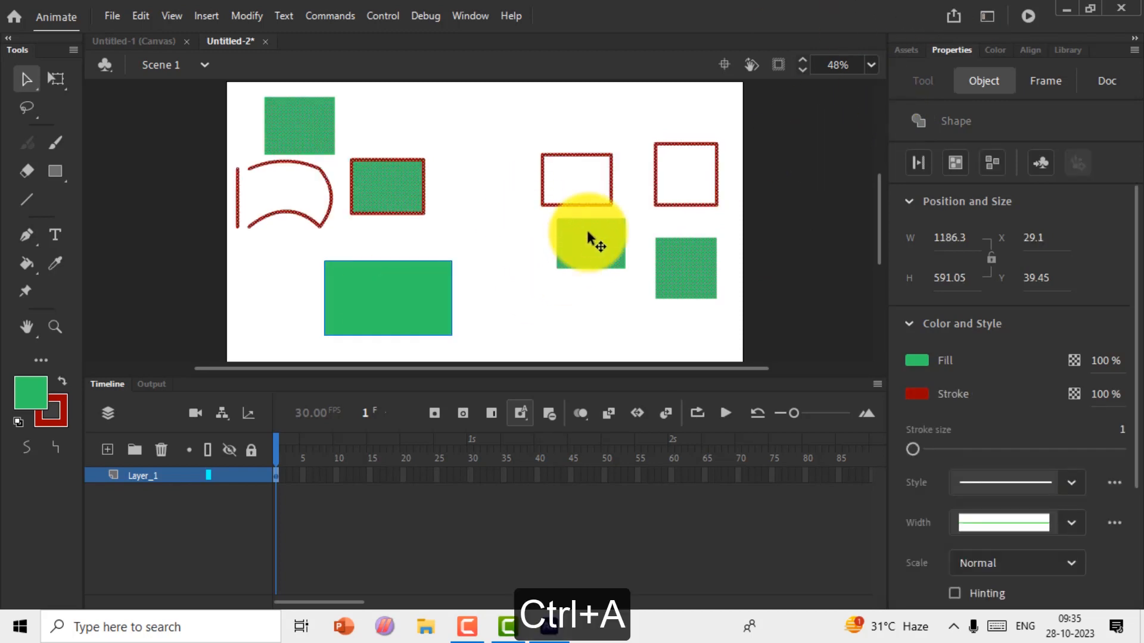
{"action": "key", "text": "Delete"}
{"action": "left_click", "coordinate": [59, 173]}
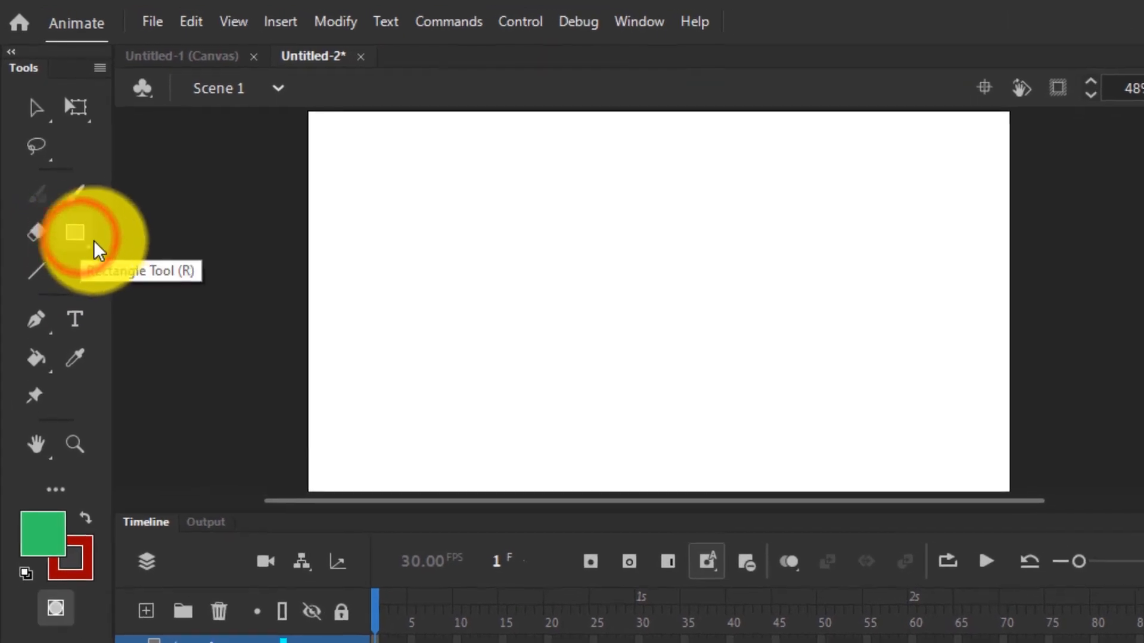
{"action": "left_click", "coordinate": [76, 234]}
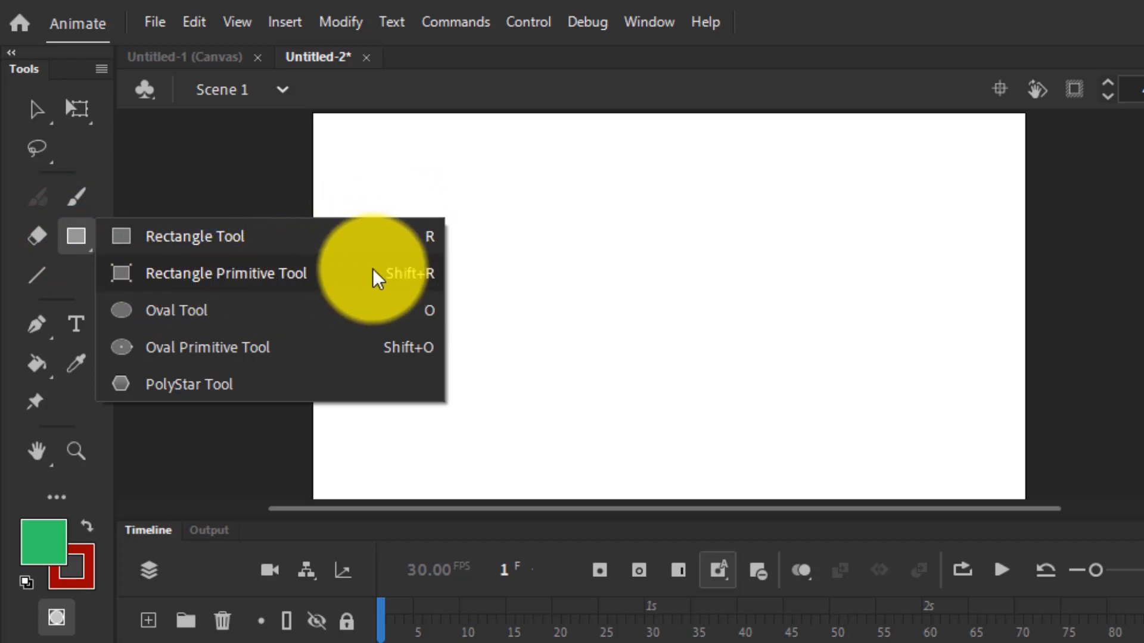
{"action": "left_click", "coordinate": [255, 273]}
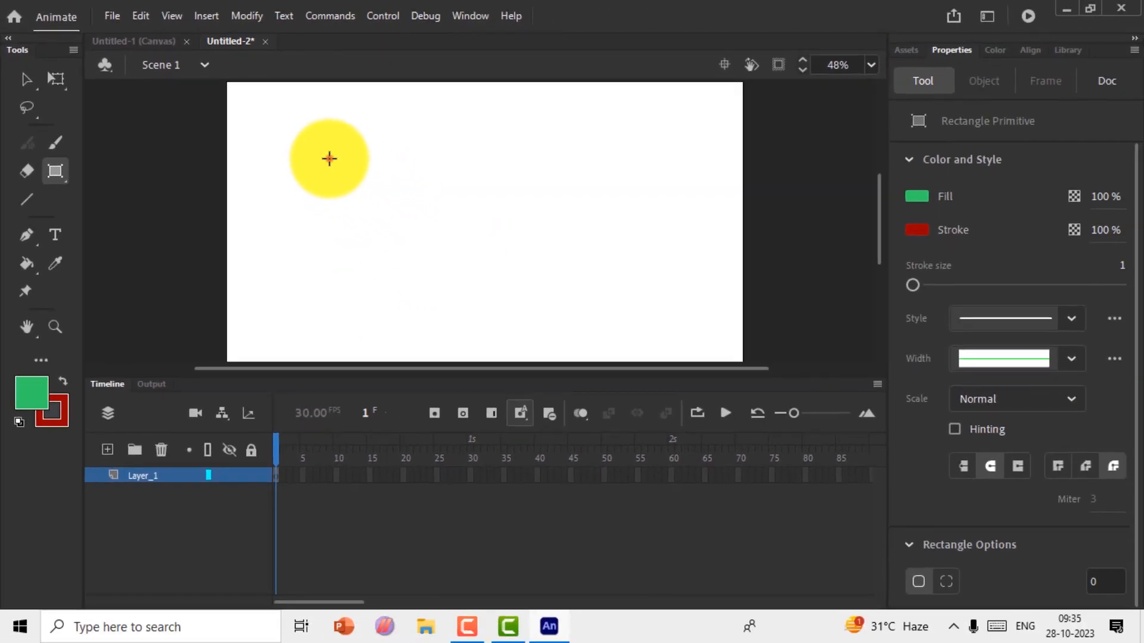
{"action": "left_click_drag", "start_coordinate": [450, 219], "coordinate": [619, 355]}
{"action": "left_click_drag", "start_coordinate": [448, 258], "coordinate": [478, 272]}
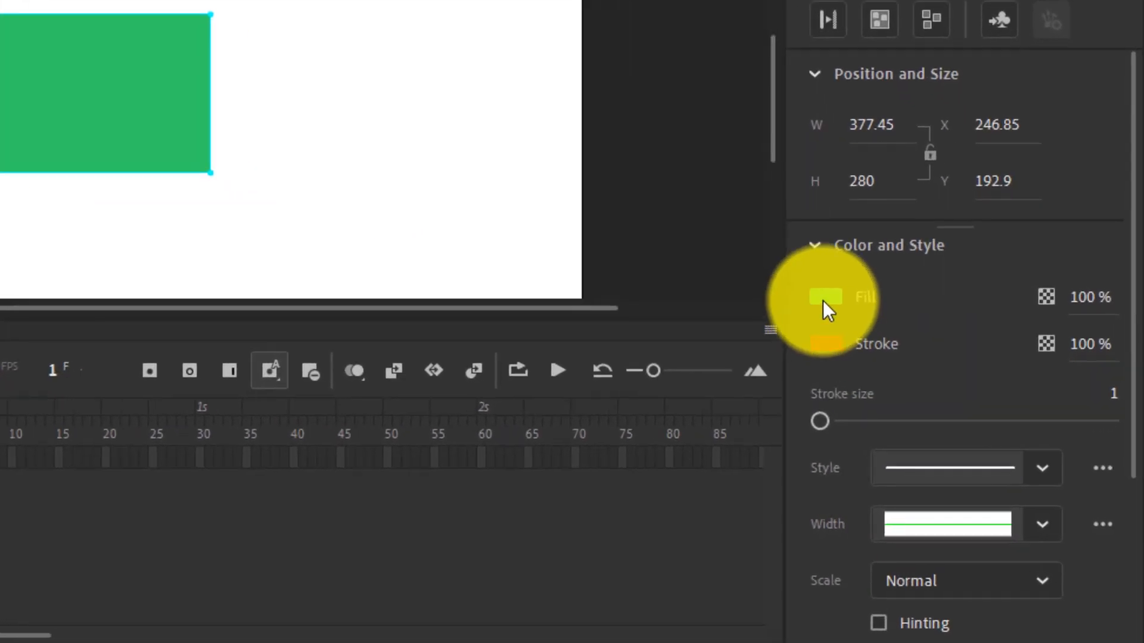
- Give the rectangle primitive a darker green fill and a bright red stroke with a stroke size of 24
{"action": "left_click", "coordinate": [824, 300]}
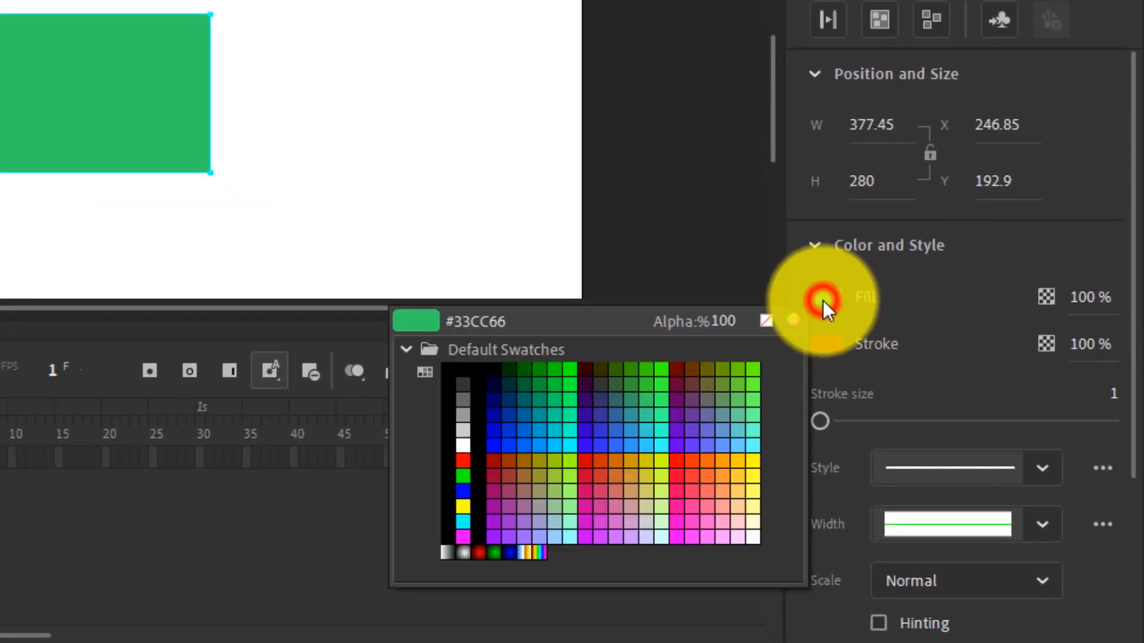
{"action": "left_click", "coordinate": [635, 405]}
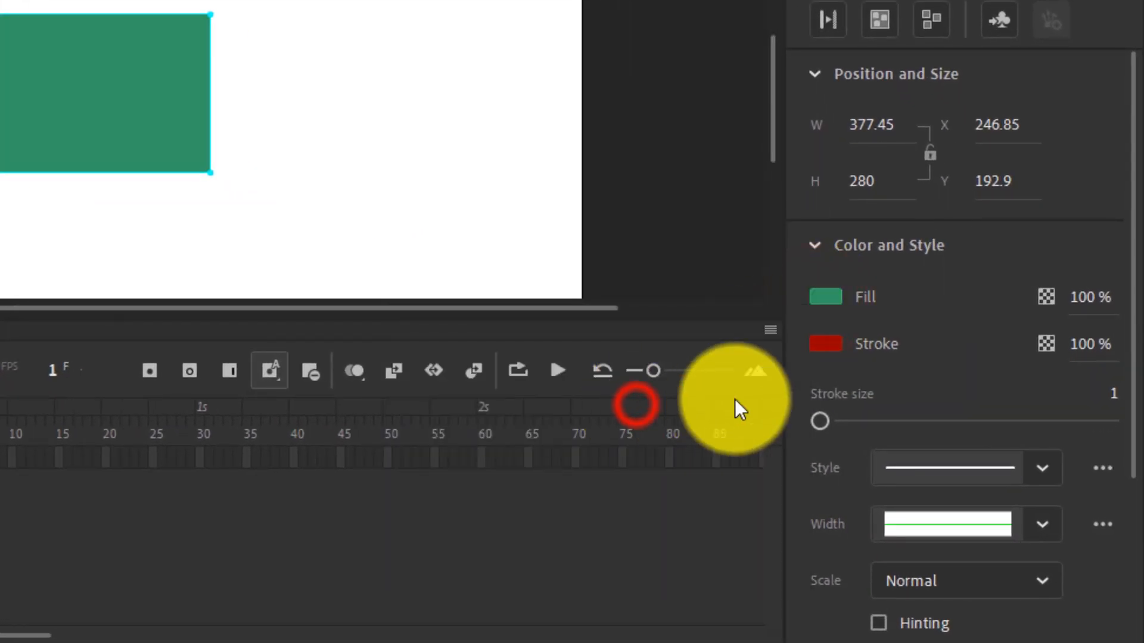
{"action": "left_click", "coordinate": [822, 348]}
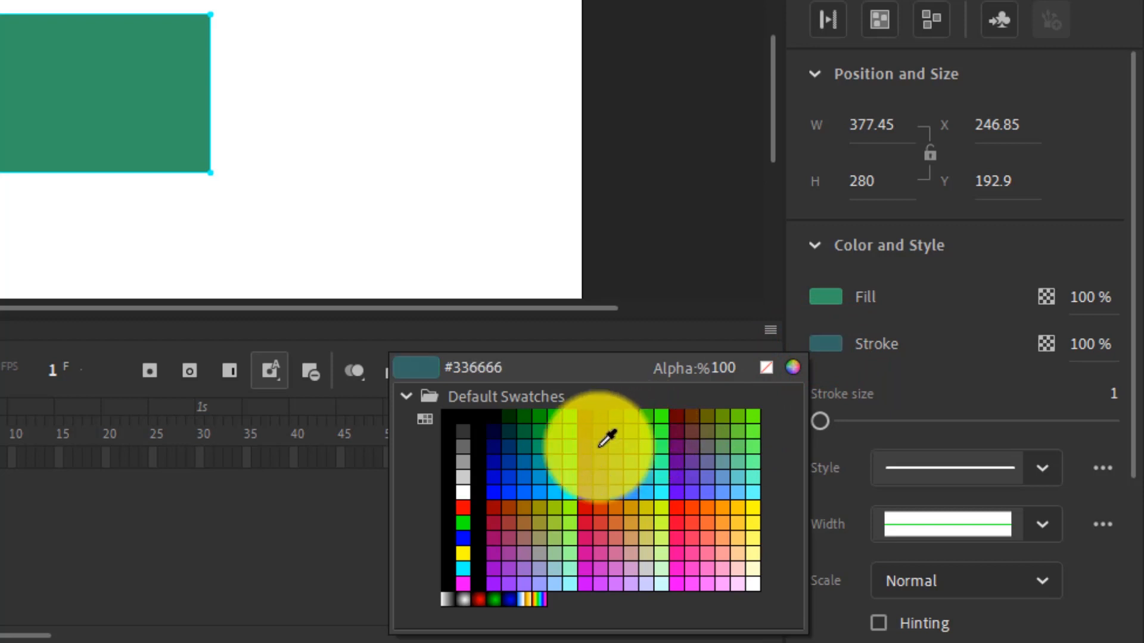
{"action": "left_click", "coordinate": [461, 508]}
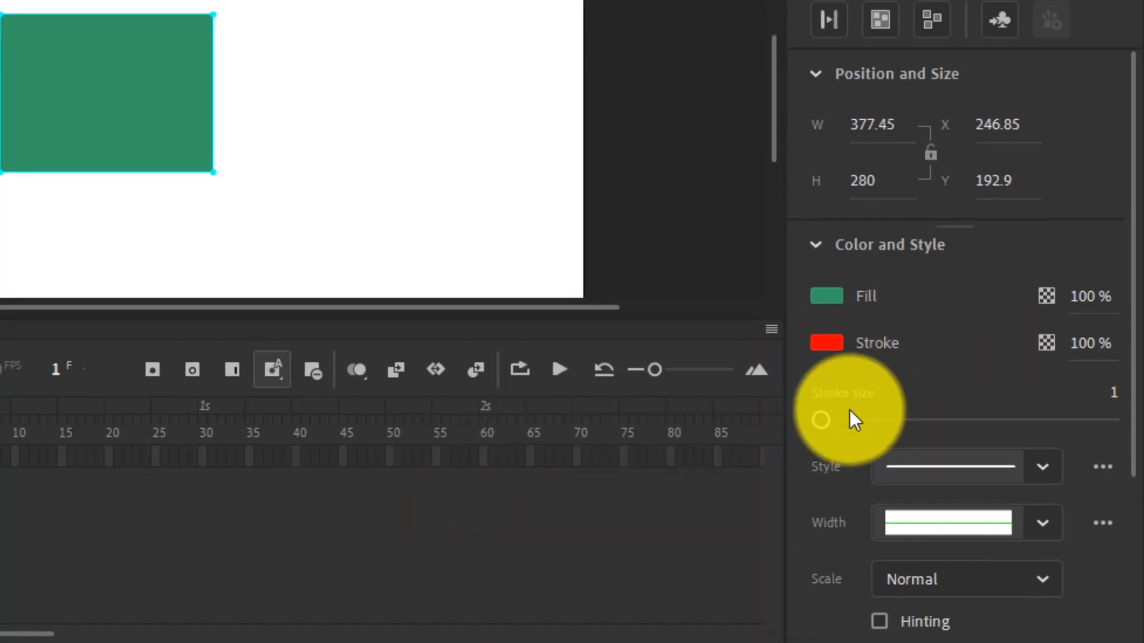
{"action": "left_click_drag", "start_coordinate": [822, 420], "coordinate": [881, 393]}
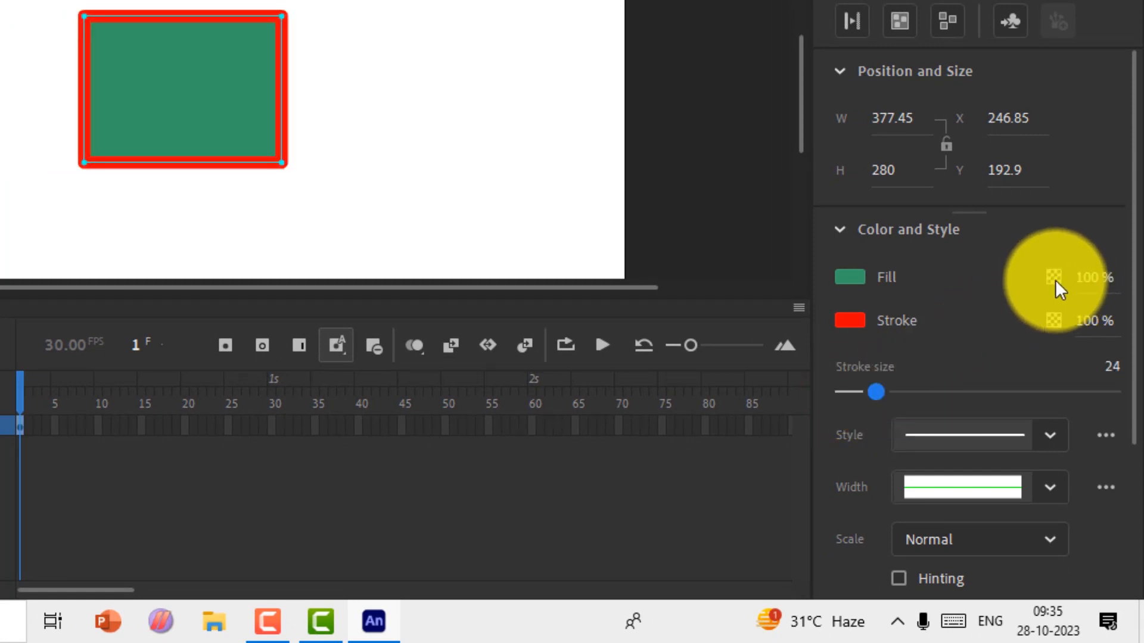
- Try fill alpha values of 0%, 16% and 90% on the rectangle, and restore the fill alpha to 100%
{"action": "left_click_drag", "start_coordinate": [1079, 286], "coordinate": [957, 293]}
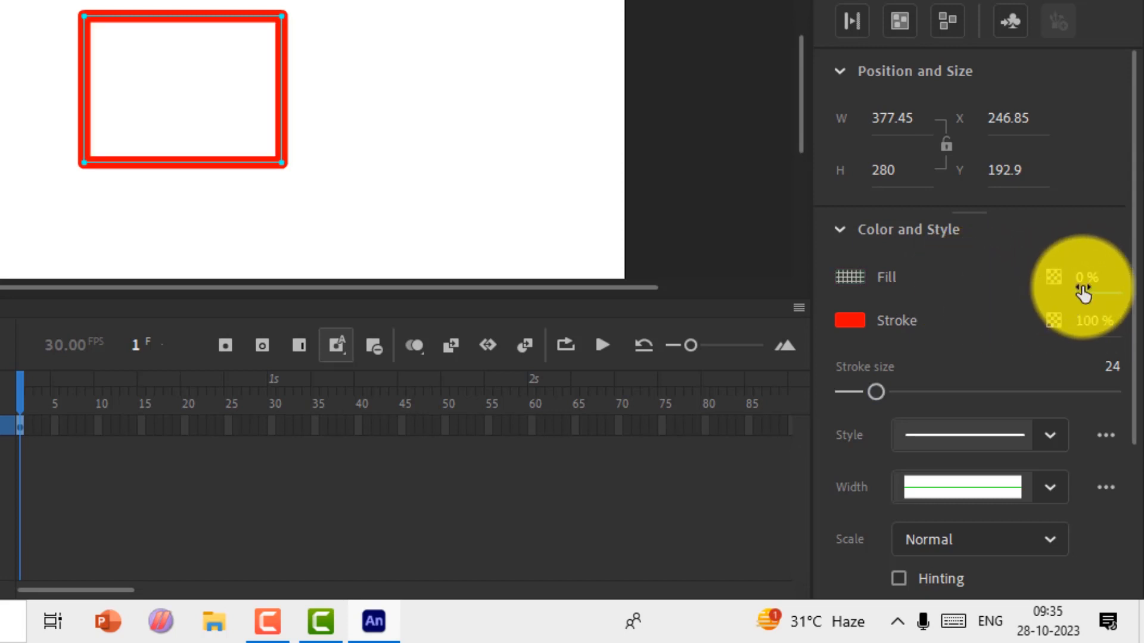
{"action": "left_click_drag", "start_coordinate": [1084, 288], "coordinate": [1104, 288]}
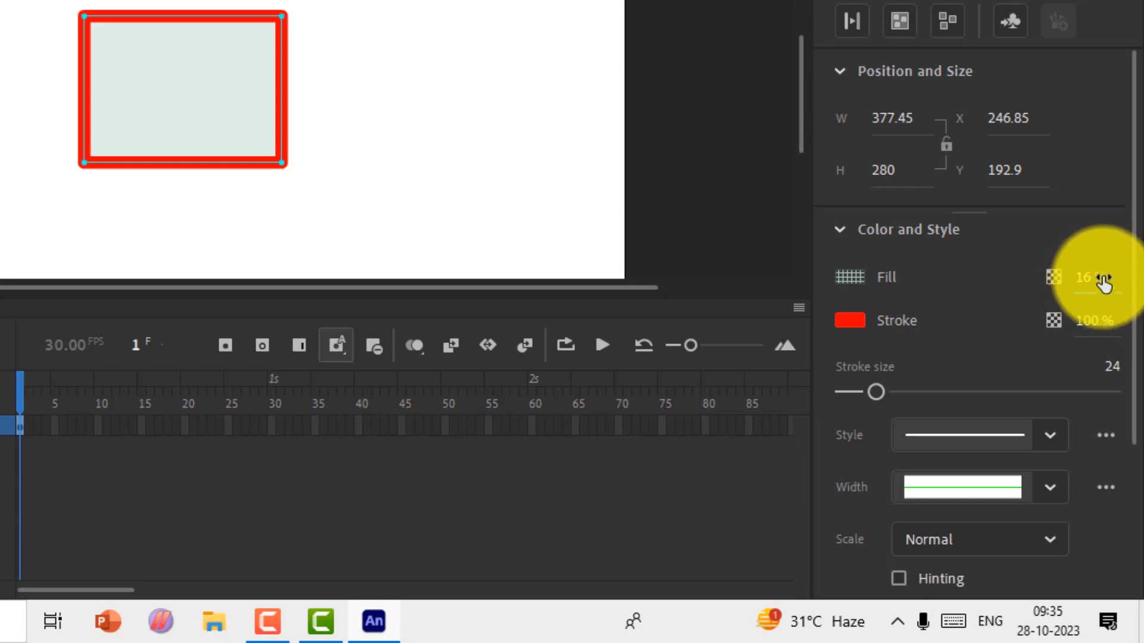
{"action": "mouse_move", "coordinate": [1083, 285]}
{"action": "left_mouse_down"}
{"action": "mouse_move", "coordinate": [1140, 296]}
{"action": "mouse_move", "coordinate": [1091, 280]}
{"action": "left_mouse_up"}
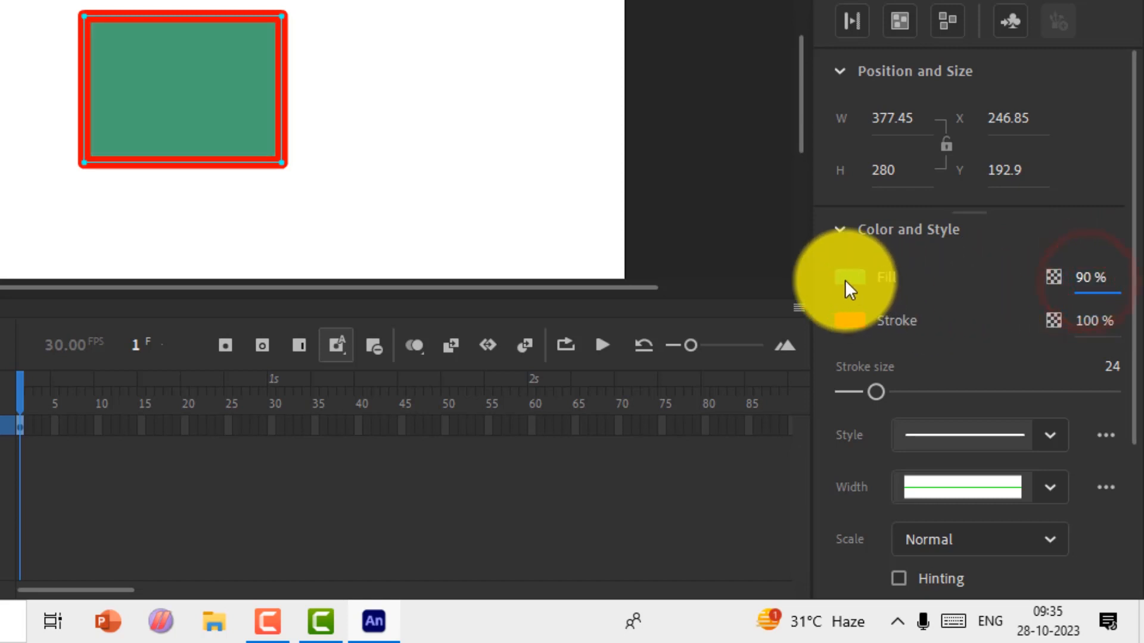
{"action": "left_click", "coordinate": [1085, 284]}
{"action": "left_click", "coordinate": [1077, 277]}
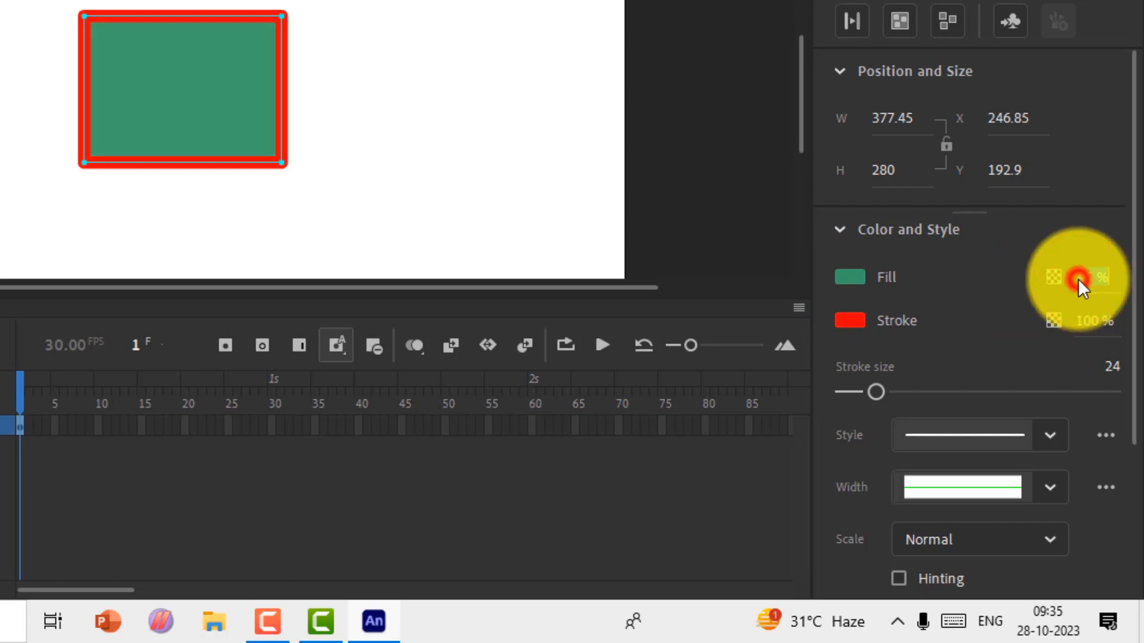
{"action": "key", "text": "BackSpace"}
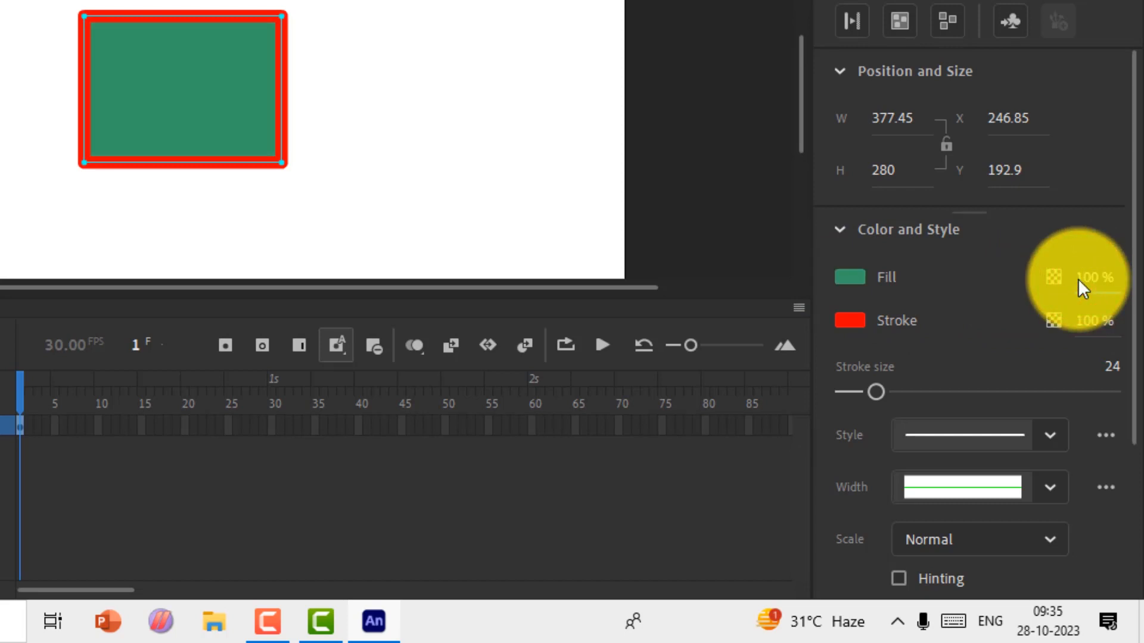
- Lower the rectangle's stroke alpha to 64% and deselect it to inspect the semi-transparent outline
{"action": "mouse_move", "coordinate": [1098, 321]}
{"action": "left_mouse_down"}
{"action": "mouse_move", "coordinate": [1054, 322]}
{"action": "mouse_move", "coordinate": [1067, 332]}
{"action": "left_mouse_up"}
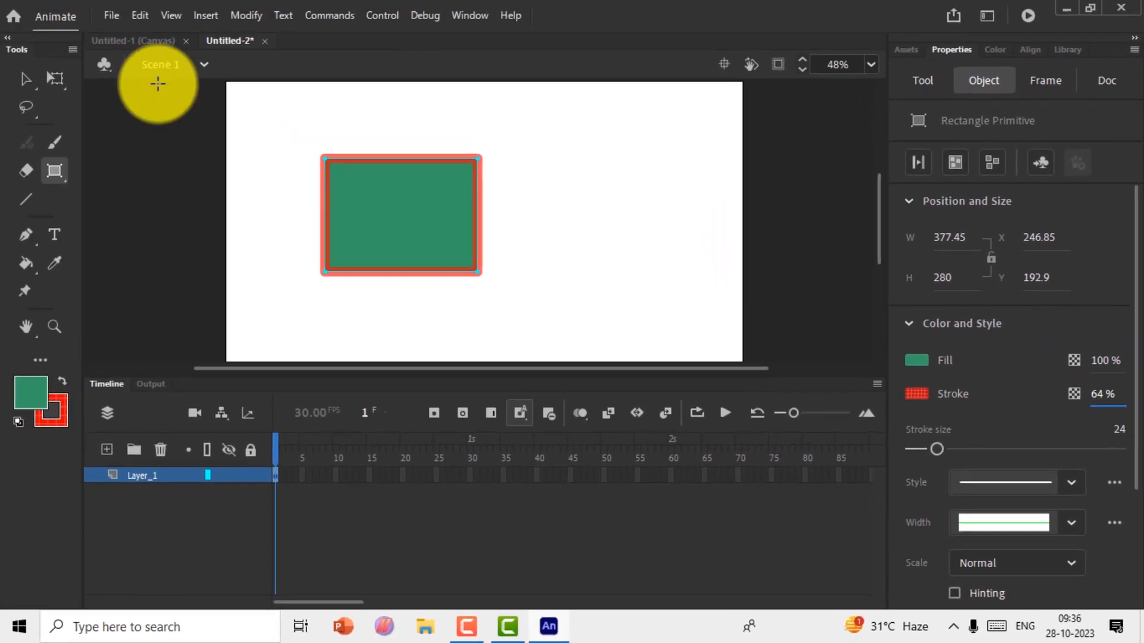
{"action": "left_click", "coordinate": [25, 79]}
{"action": "left_click", "coordinate": [643, 236]}
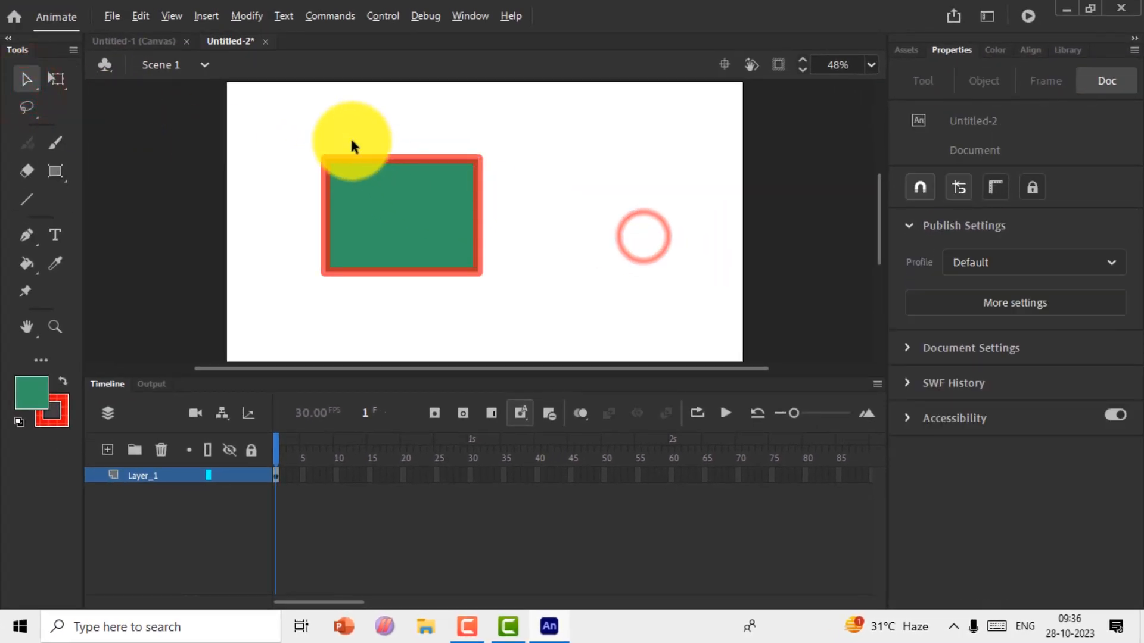
{"action": "scroll", "coordinate": [352, 143], "scroll_direction": "up", "scroll_amount": 3}
{"action": "key", "text": "alt"}
{"action": "left_click_drag", "start_coordinate": [375, 255], "coordinate": [385, 203]}
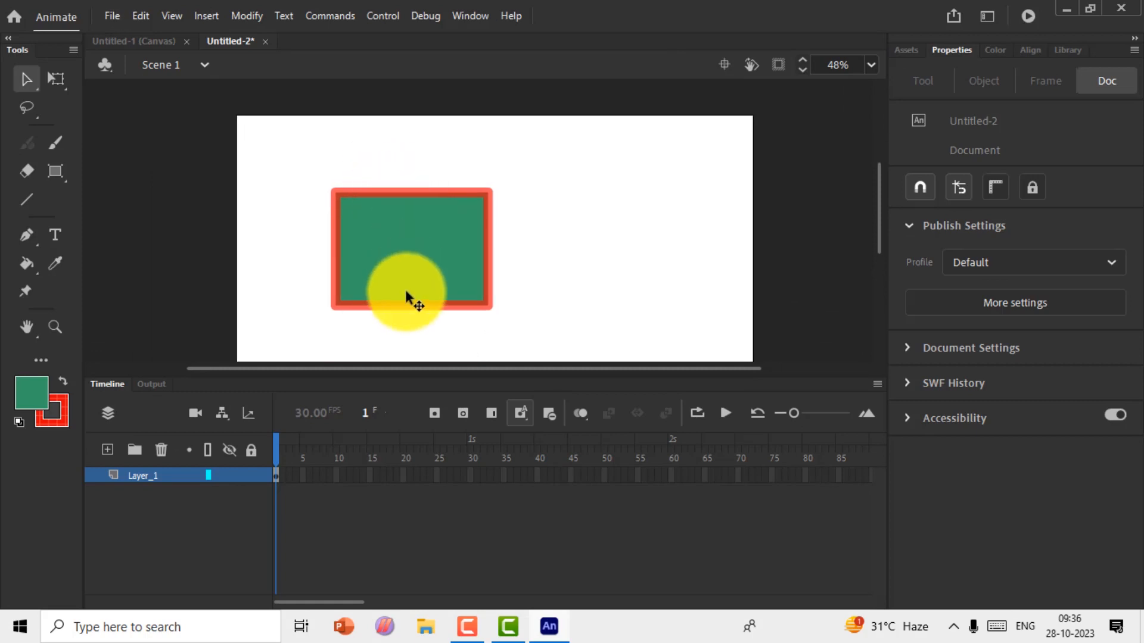
- Reselect the rectangle primitive and set its stroke alpha to 100%
{"action": "left_click", "coordinate": [409, 271]}
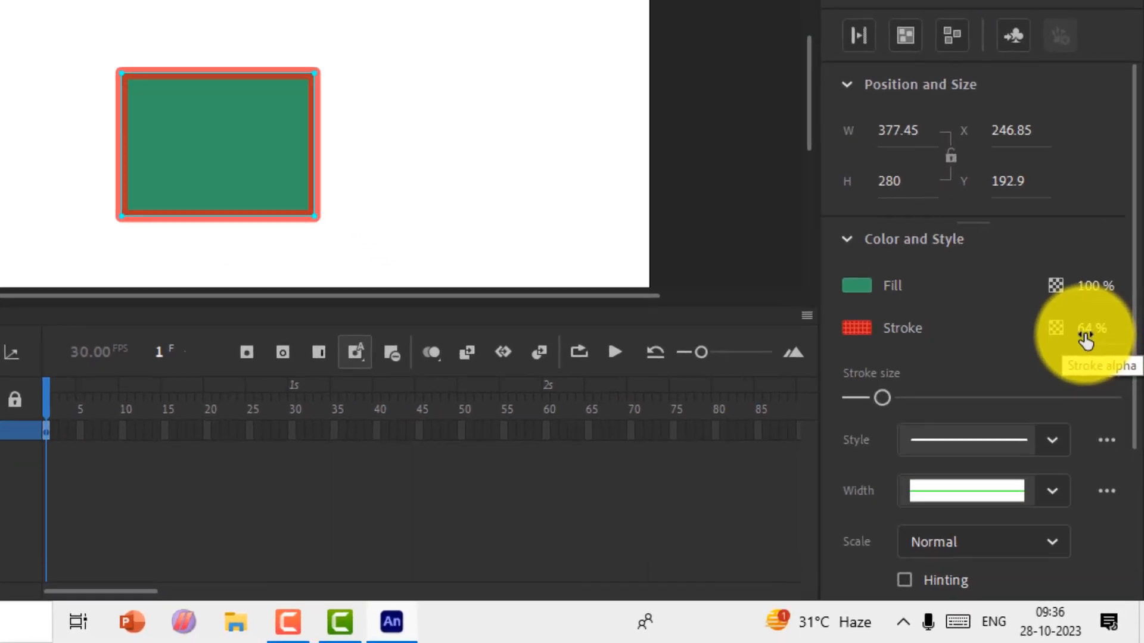
{"action": "left_click", "coordinate": [1092, 399]}
{"action": "type", "text": "100"}
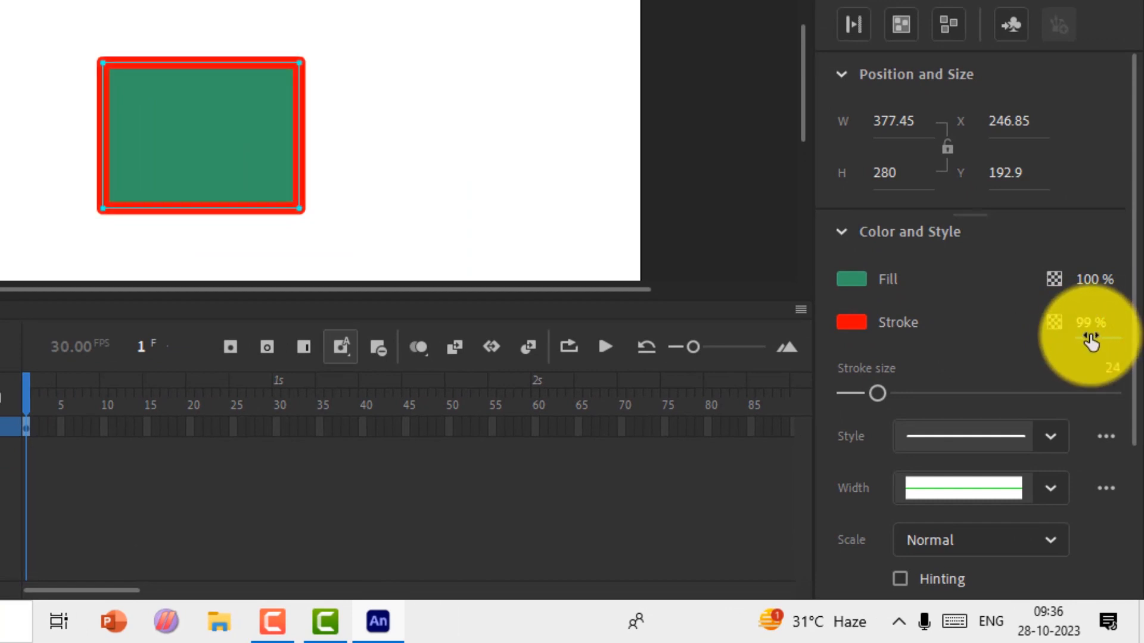
{"action": "left_click_drag", "start_coordinate": [1088, 332], "coordinate": [1088, 332]}
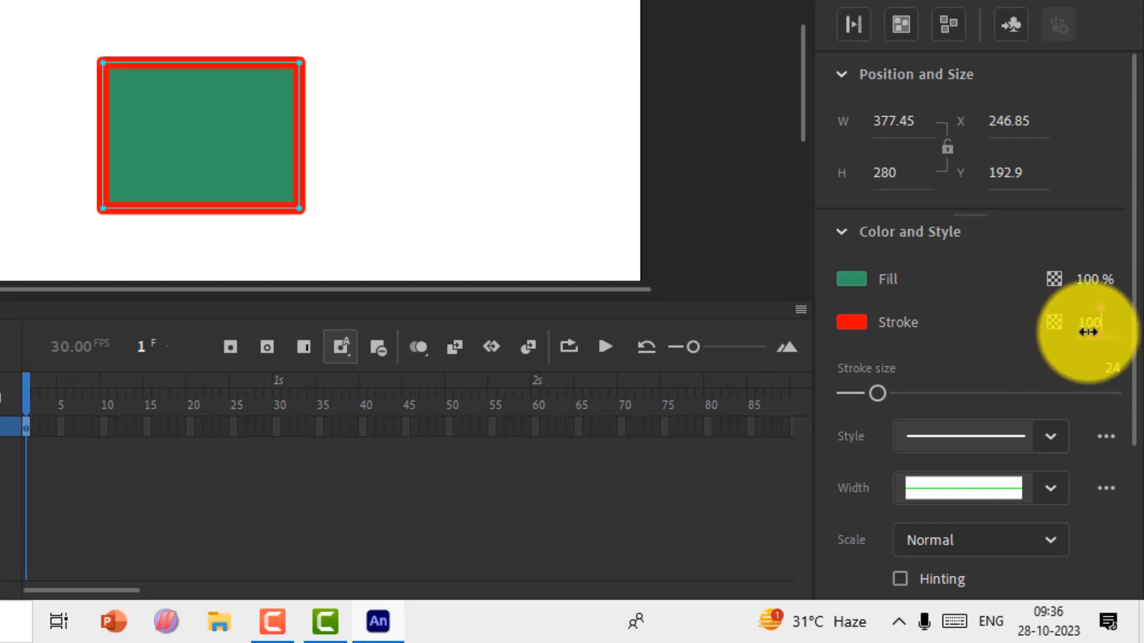
{"action": "left_click", "coordinate": [1088, 332]}
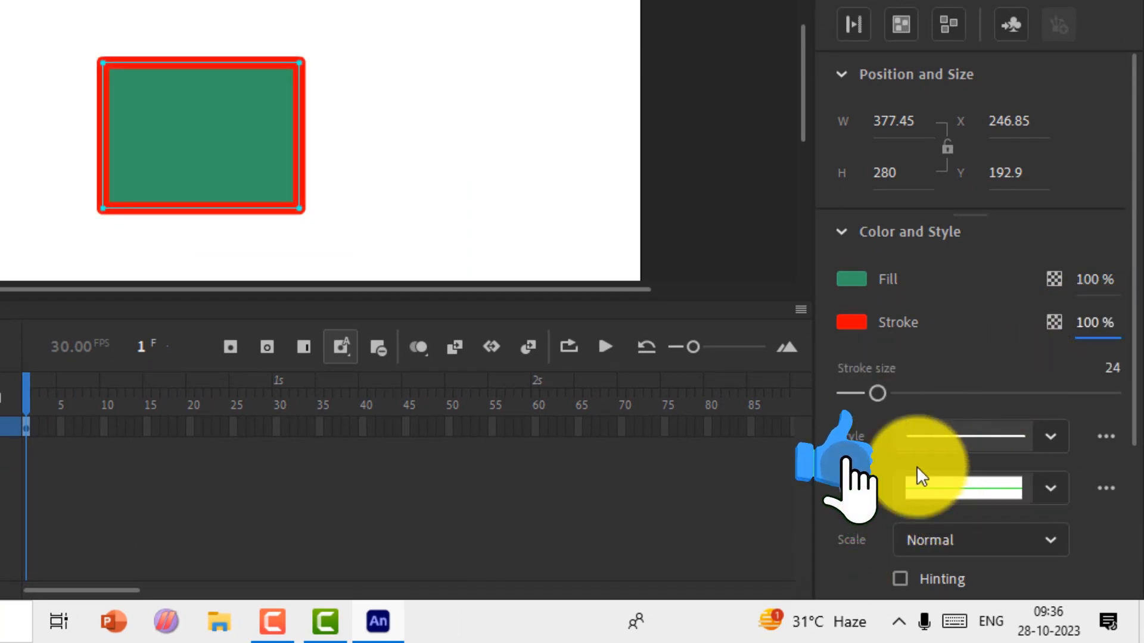
- Change the rectangle's stroke style to dashed and set its stroke size to 4
{"action": "left_click", "coordinate": [1039, 437]}
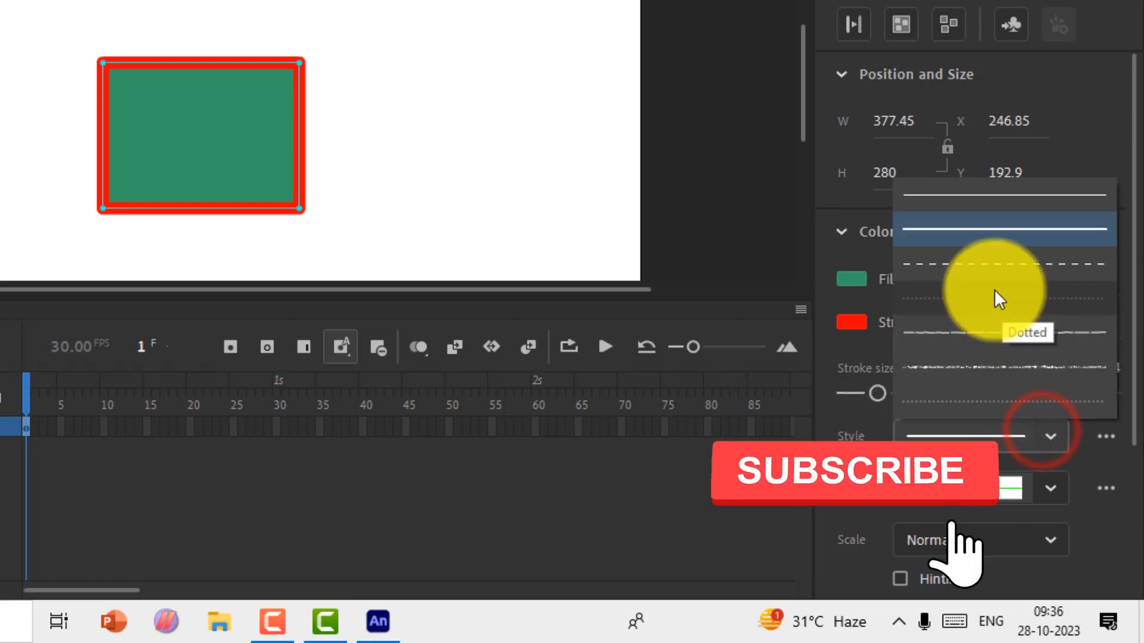
{"action": "left_click", "coordinate": [983, 265]}
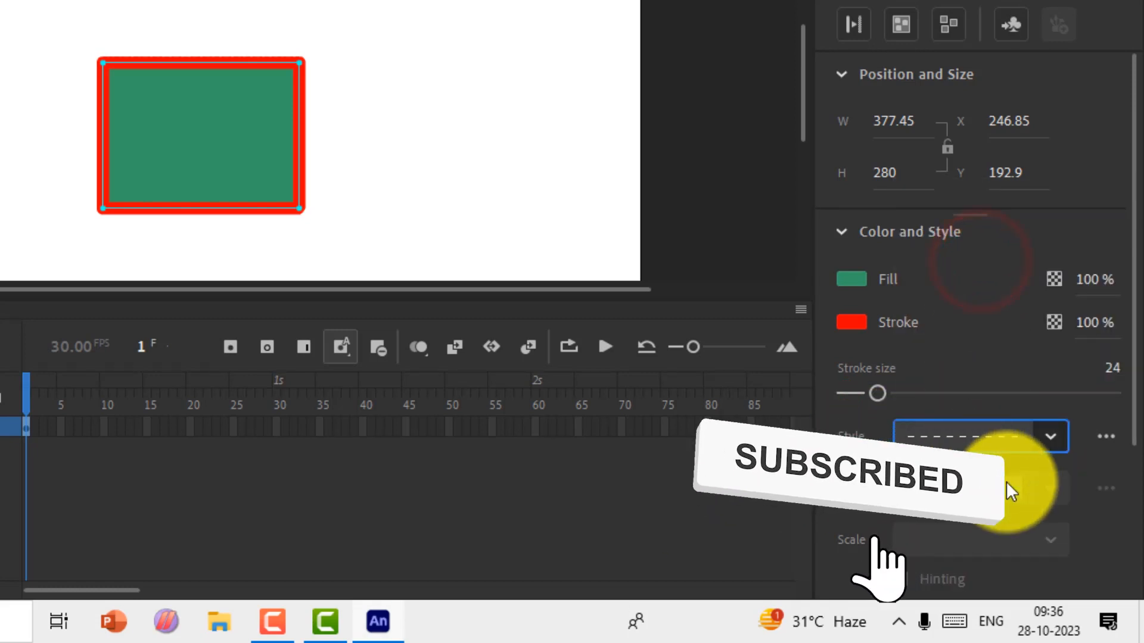
{"action": "mouse_move", "coordinate": [882, 402]}
{"action": "left_mouse_down"}
{"action": "mouse_move", "coordinate": [908, 396]}
{"action": "mouse_move", "coordinate": [862, 395]}
{"action": "left_mouse_up"}
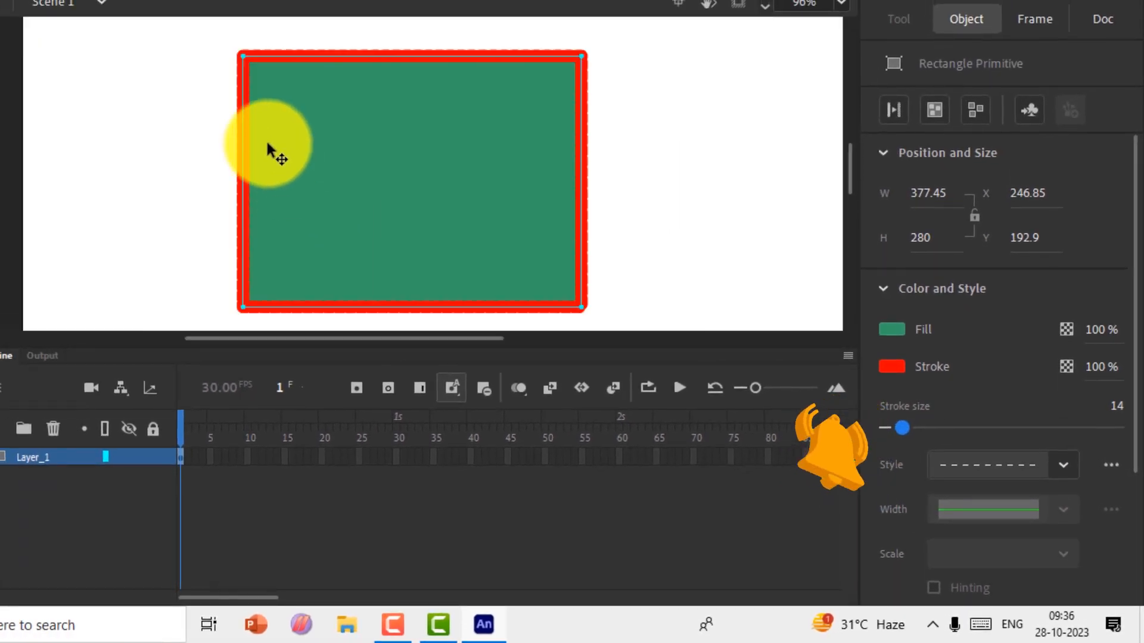
{"action": "left_click_drag", "start_coordinate": [903, 425], "coordinate": [891, 425]}
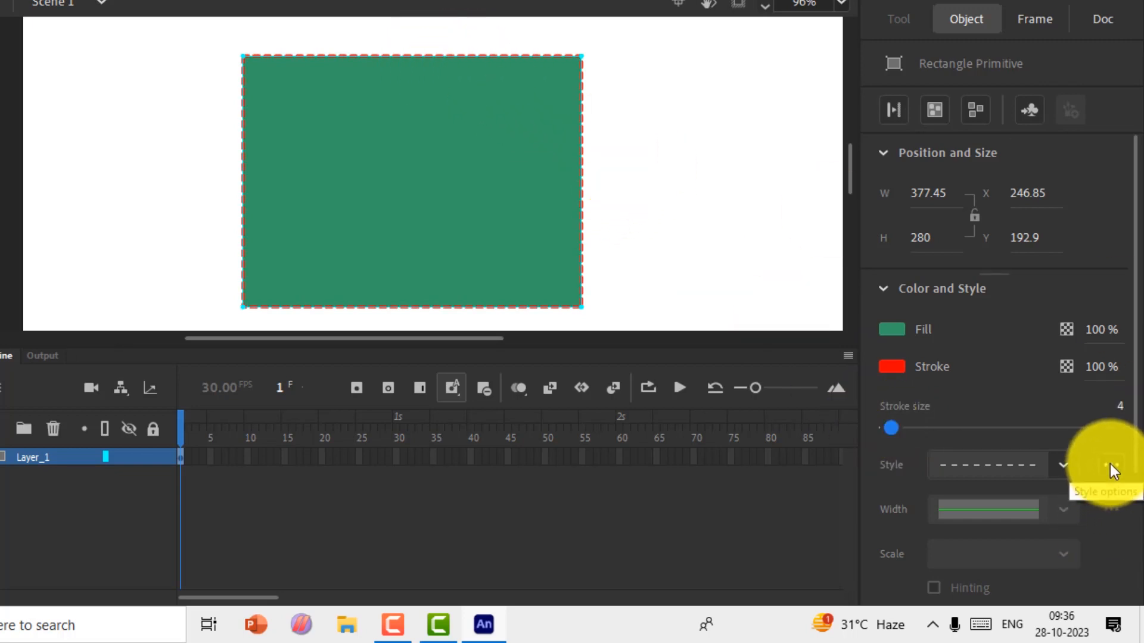
{"action": "left_click", "coordinate": [1073, 511]}
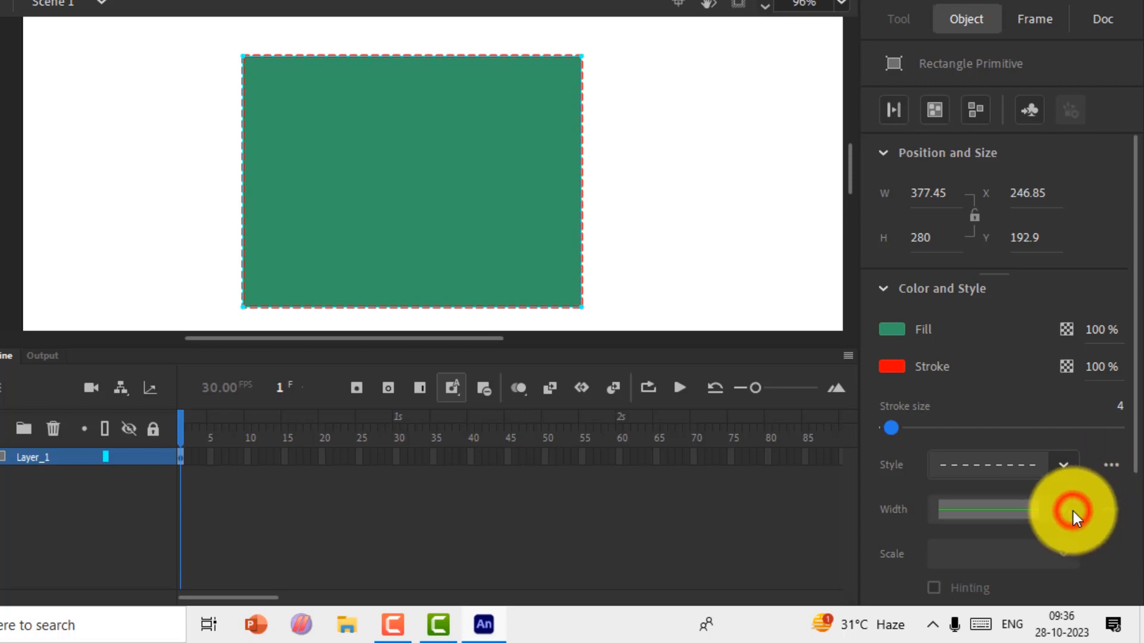
- Round all four corners of the rectangle primitive with a shared corner radius of 50
{"action": "scroll", "coordinate": [1078, 542], "scroll_direction": "down", "scroll_amount": 3}
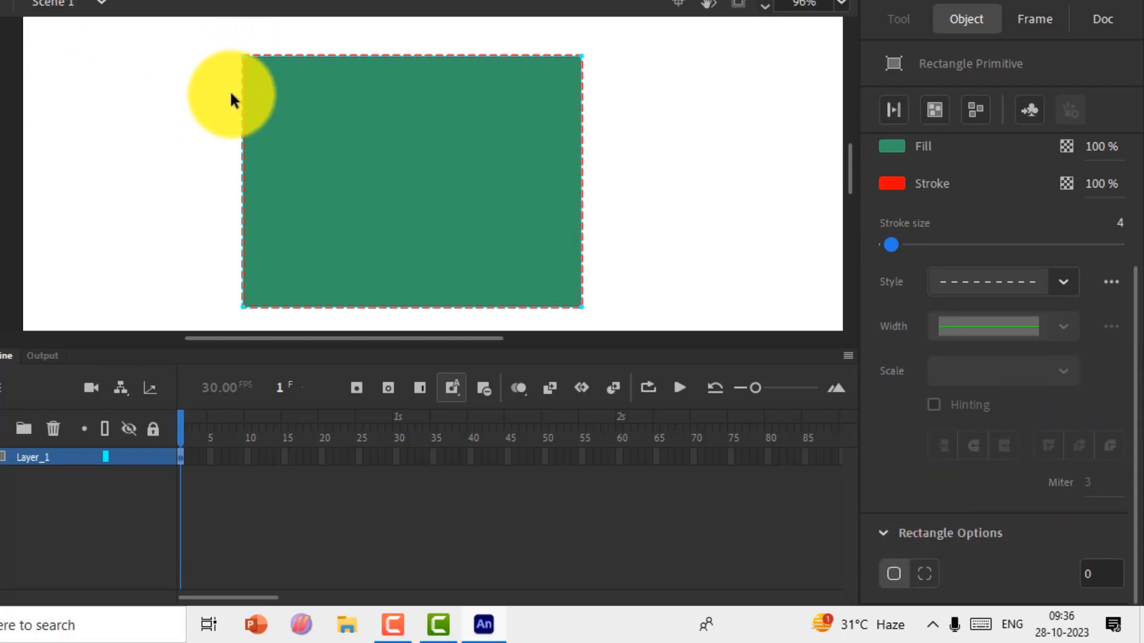
{"action": "left_click", "coordinate": [1099, 573]}
{"action": "left_click", "coordinate": [893, 574]}
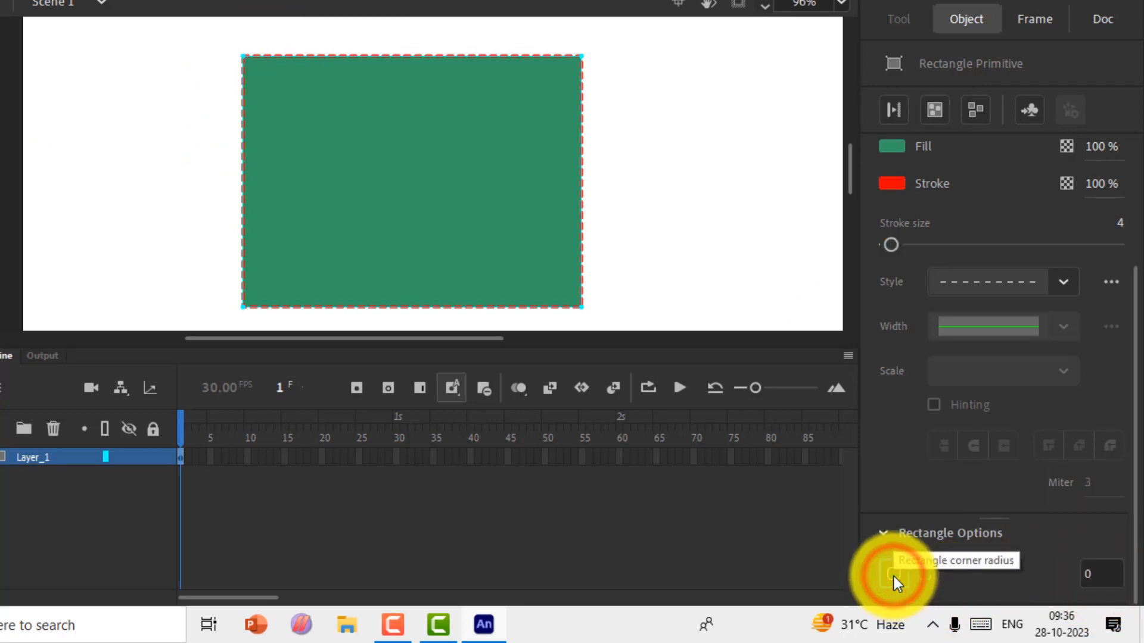
{"action": "left_click", "coordinate": [1101, 574]}
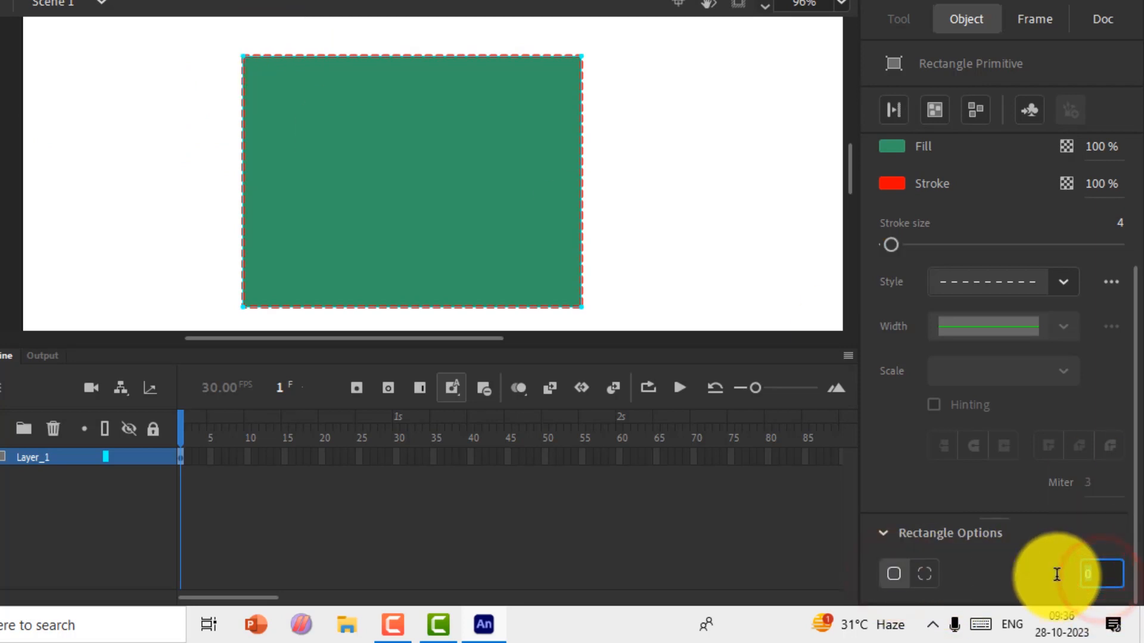
{"action": "type", "text": "50"}
{"action": "key", "text": "Return"}
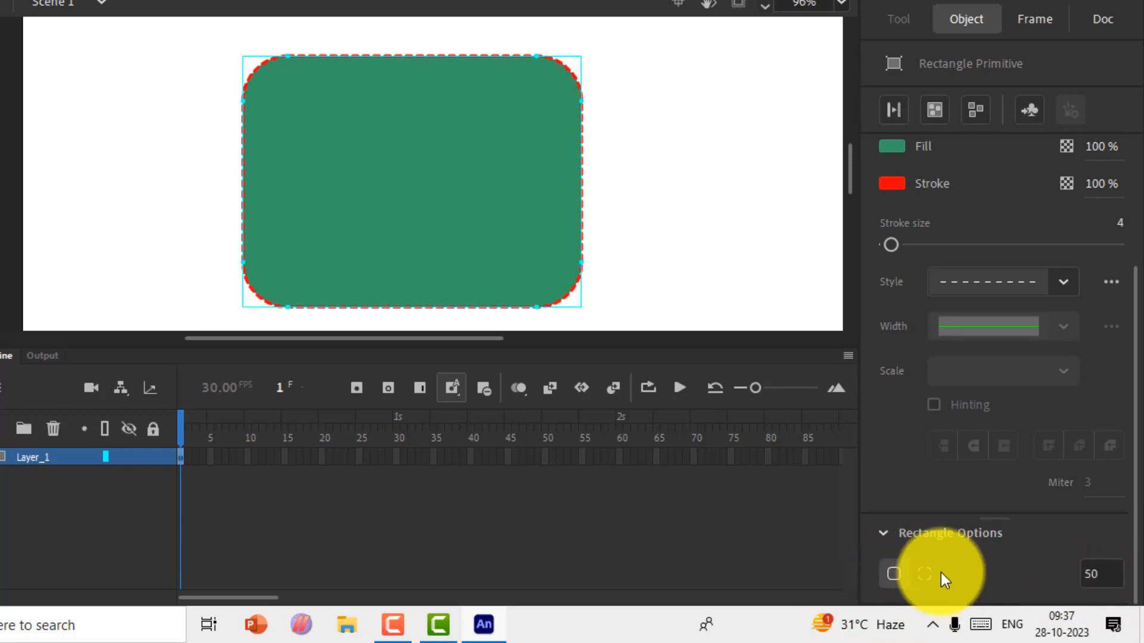
- Enable individual corner radii for the rectangle and set the top-left corner radius to 0
{"action": "left_click", "coordinate": [924, 574]}
{"action": "left_click", "coordinate": [1048, 577]}
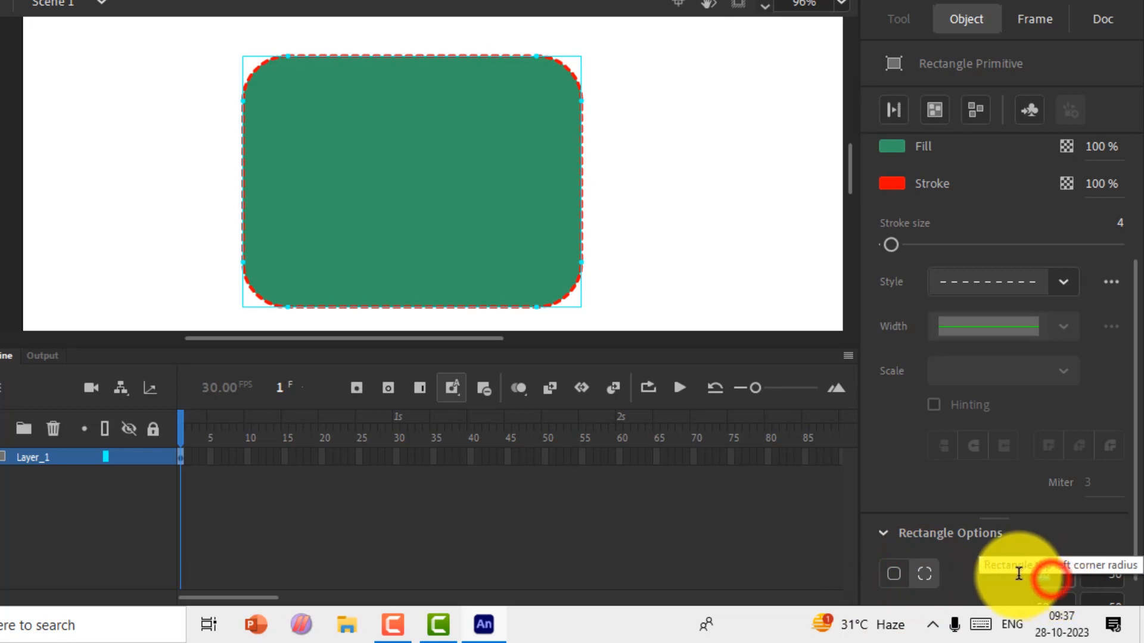
{"action": "type", "text": "0"}
{"action": "key", "text": "Return"}
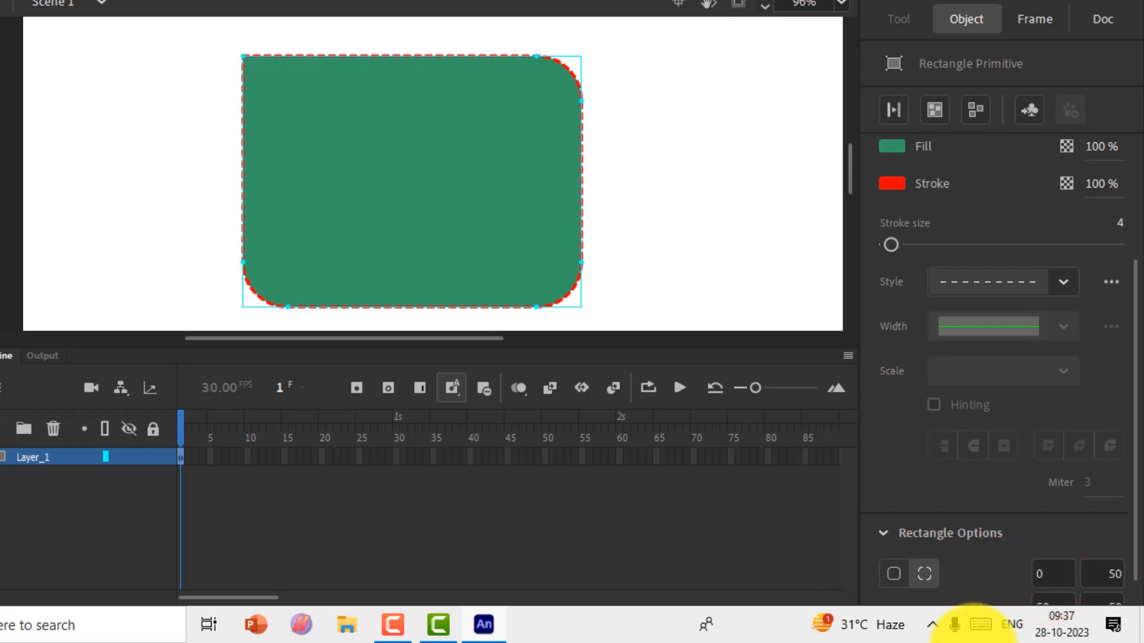
- Square off the rectangle primitive's bottom-right corner by removing its individual corner radius
{"action": "scroll", "coordinate": [1116, 560], "scroll_direction": "down", "scroll_amount": 1}
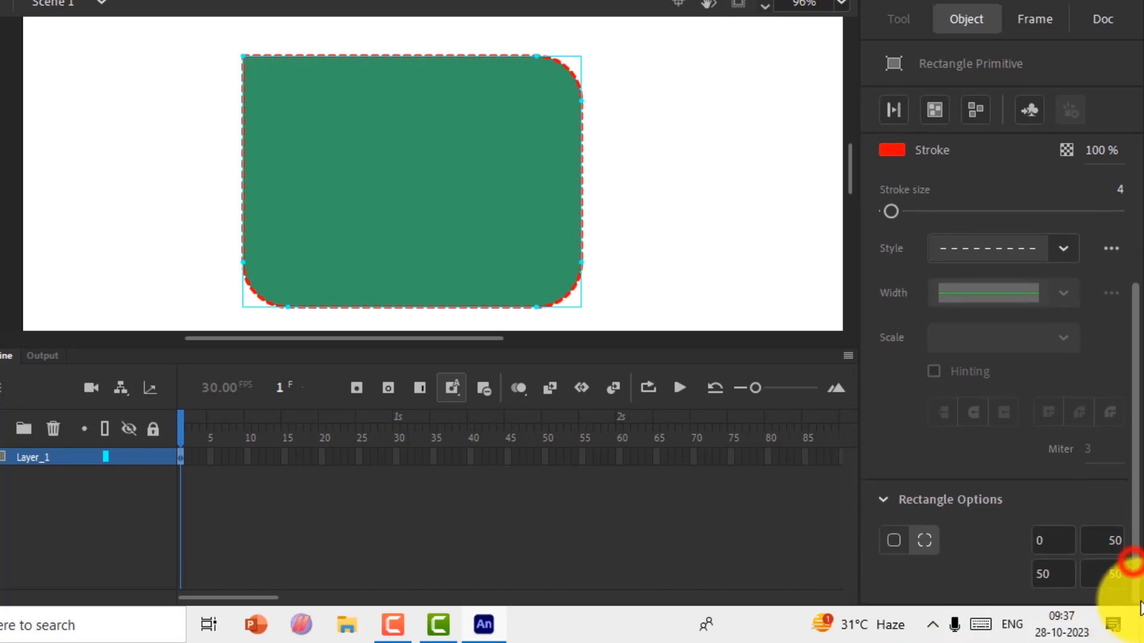
{"action": "left_click", "coordinate": [1113, 575]}
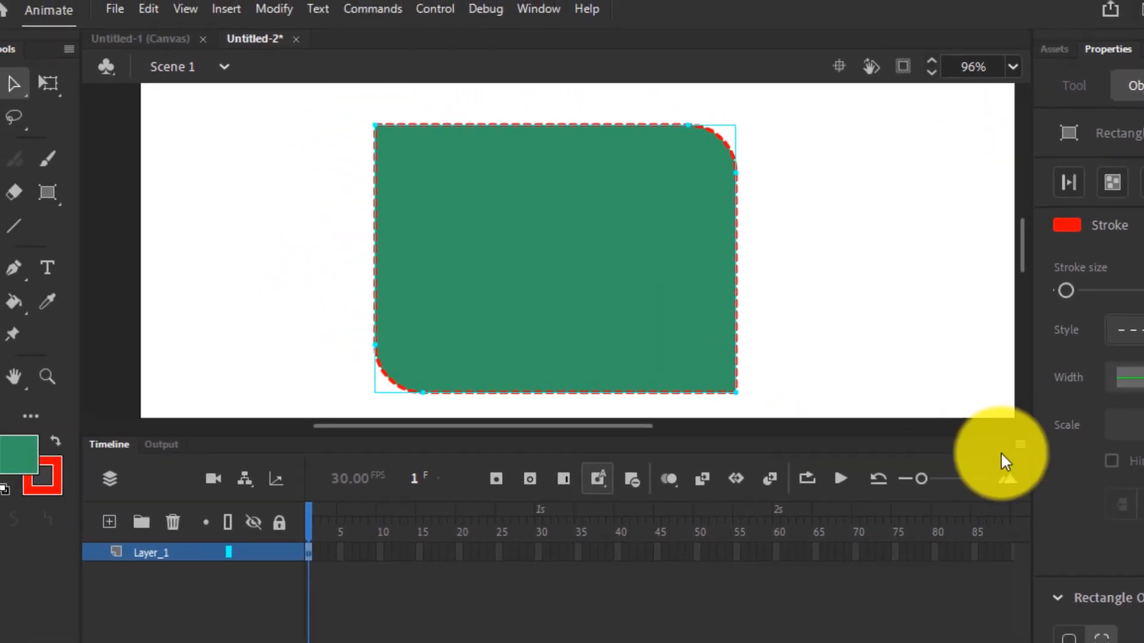
- Draw a circle to the right of the rectangle with the Oval tool
{"action": "left_click", "coordinate": [66, 209]}
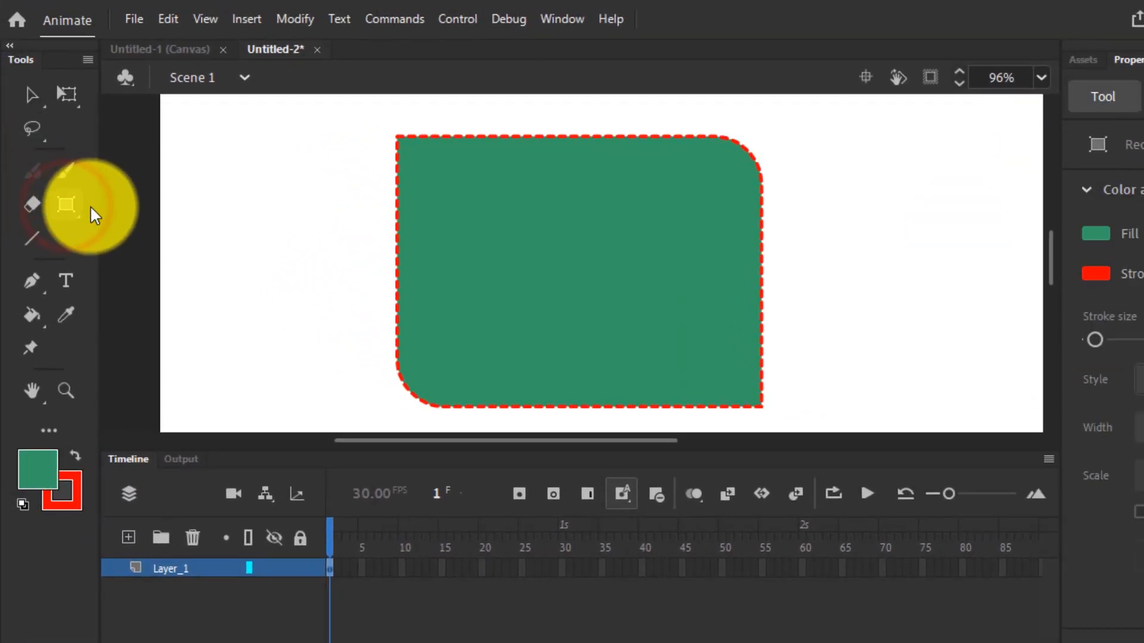
{"action": "left_click", "coordinate": [68, 206]}
{"action": "left_click", "coordinate": [30, 94]}
{"action": "scroll", "coordinate": [510, 217], "scroll_direction": "down", "scroll_amount": 4}
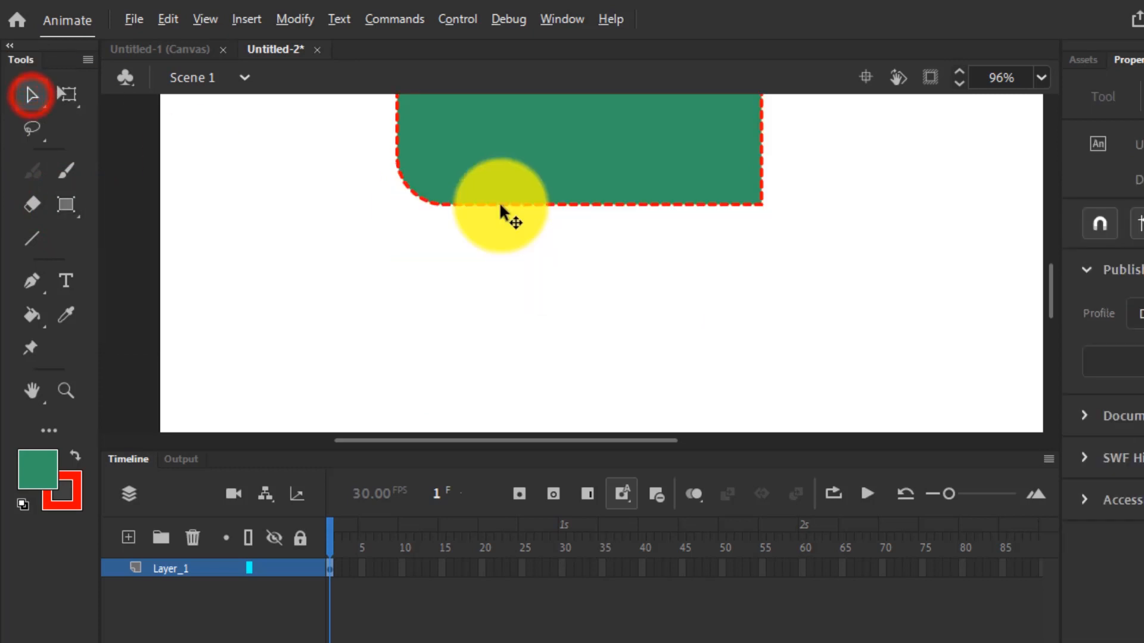
{"action": "scroll", "coordinate": [503, 215], "scroll_direction": "up", "scroll_amount": 1}
{"action": "key", "text": "alt"}
{"action": "key", "text": "ctrl+minus"}
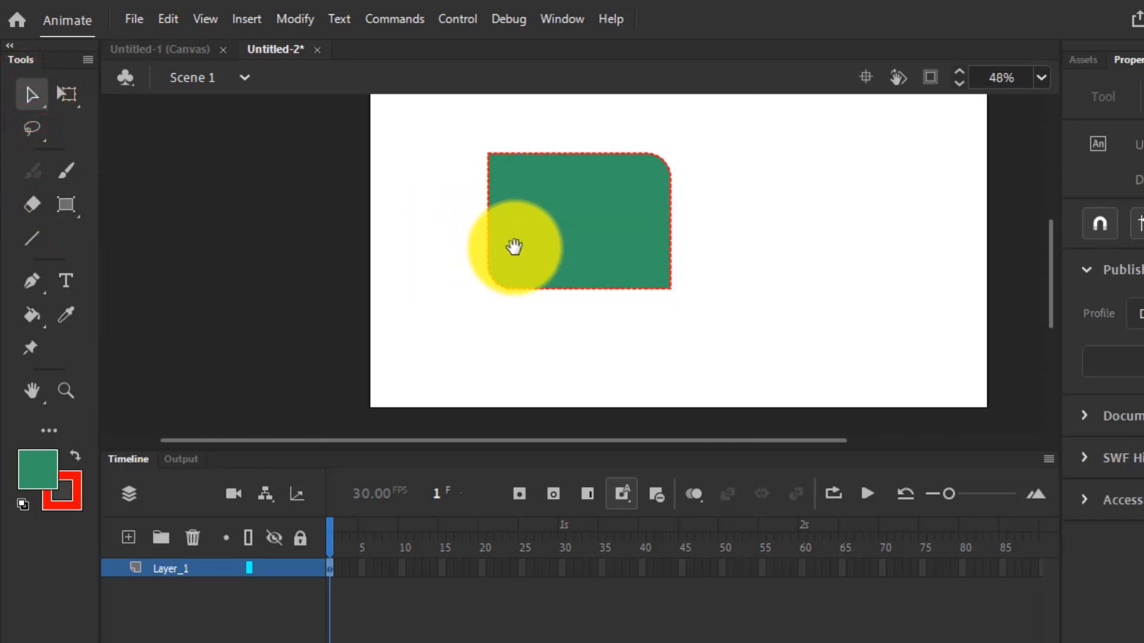
{"action": "left_click_drag", "start_coordinate": [480, 268], "coordinate": [393, 286]}
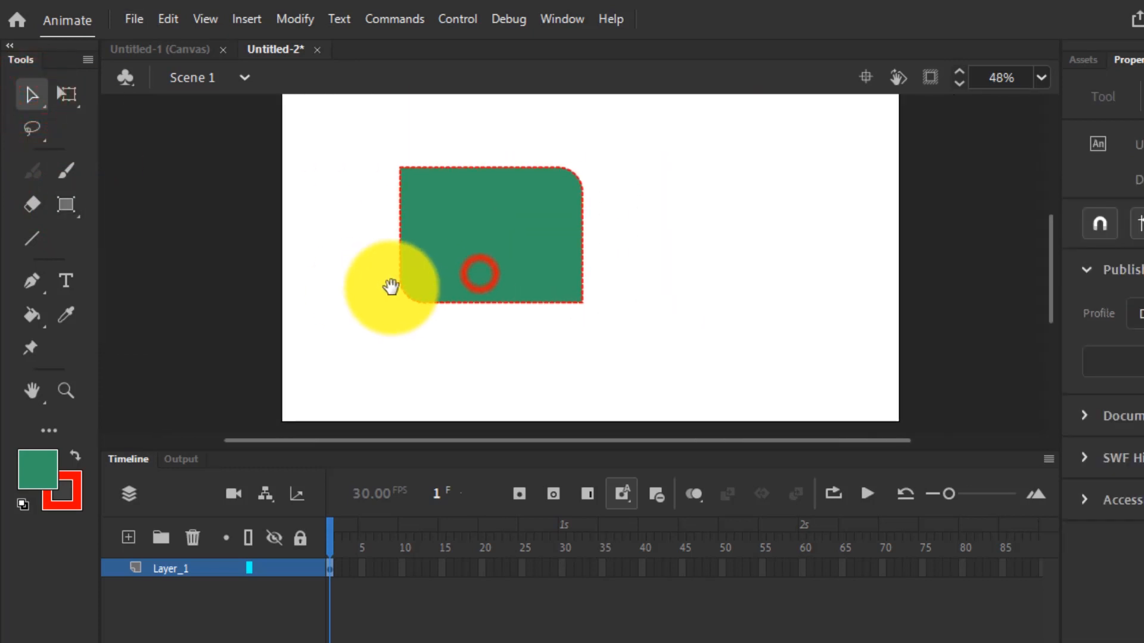
{"action": "left_click", "coordinate": [63, 207]}
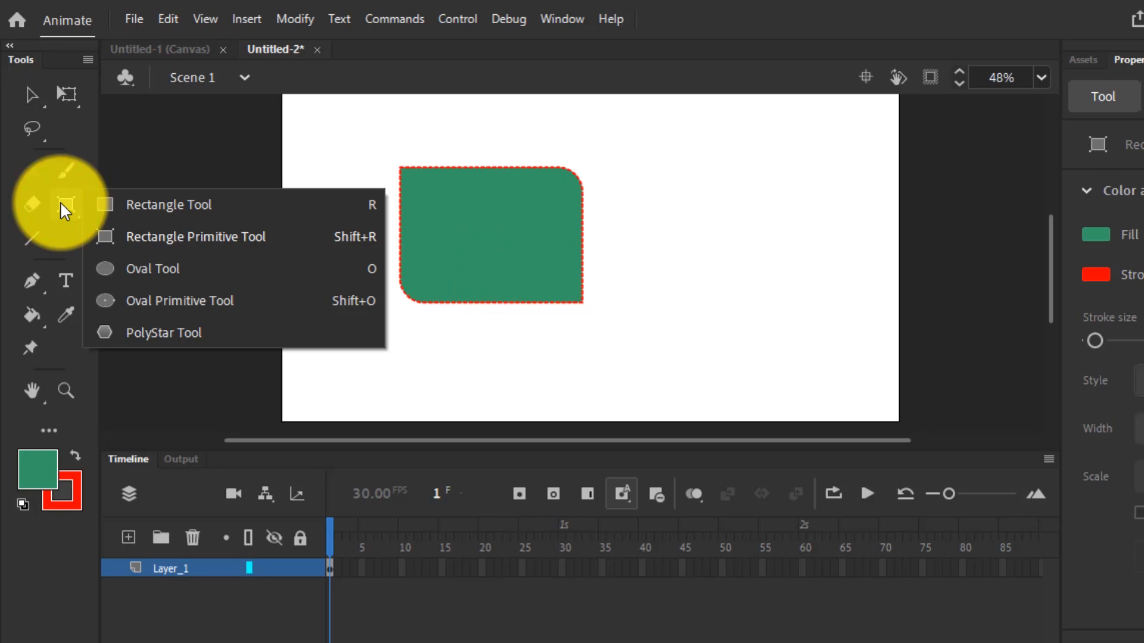
{"action": "left_click", "coordinate": [61, 205]}
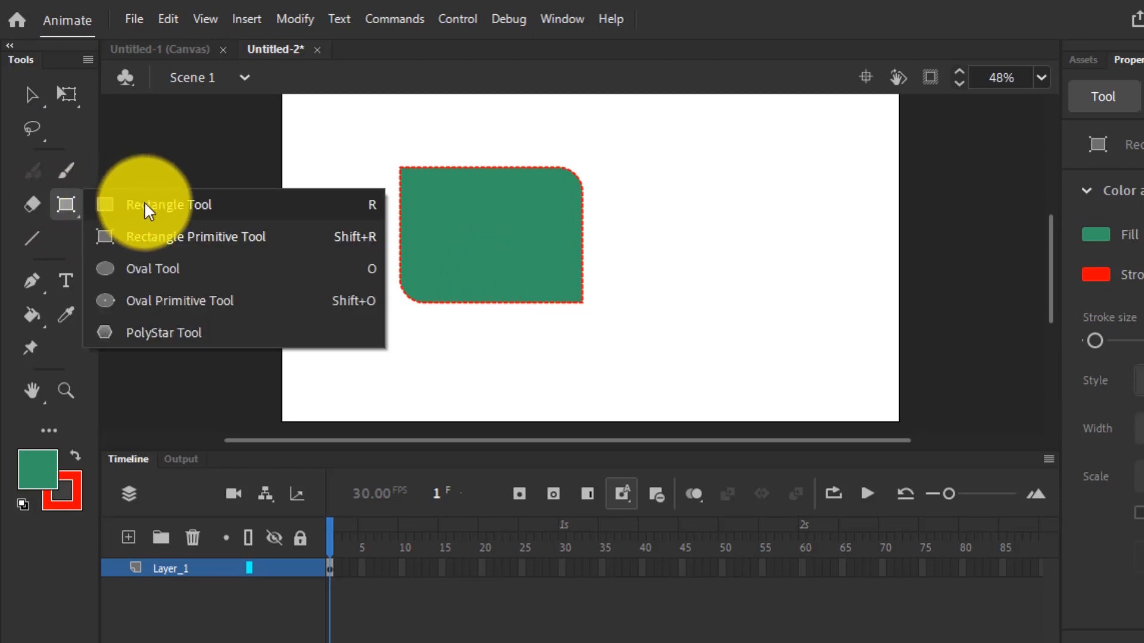
{"action": "left_click", "coordinate": [141, 275]}
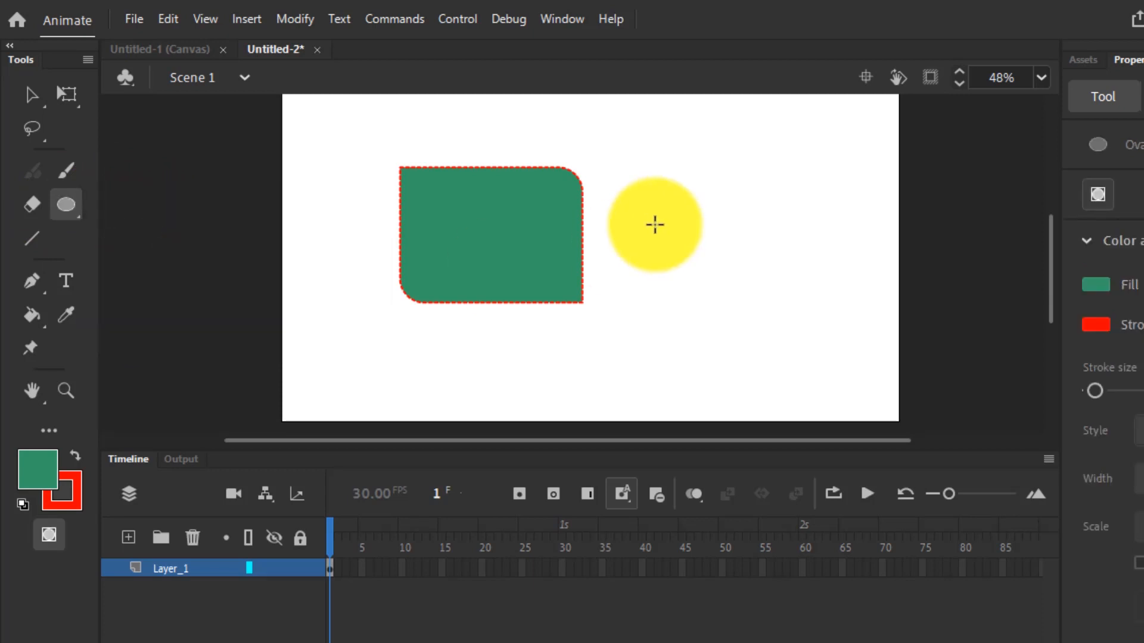
{"action": "left_click_drag", "start_coordinate": [669, 183], "coordinate": [794, 307]}
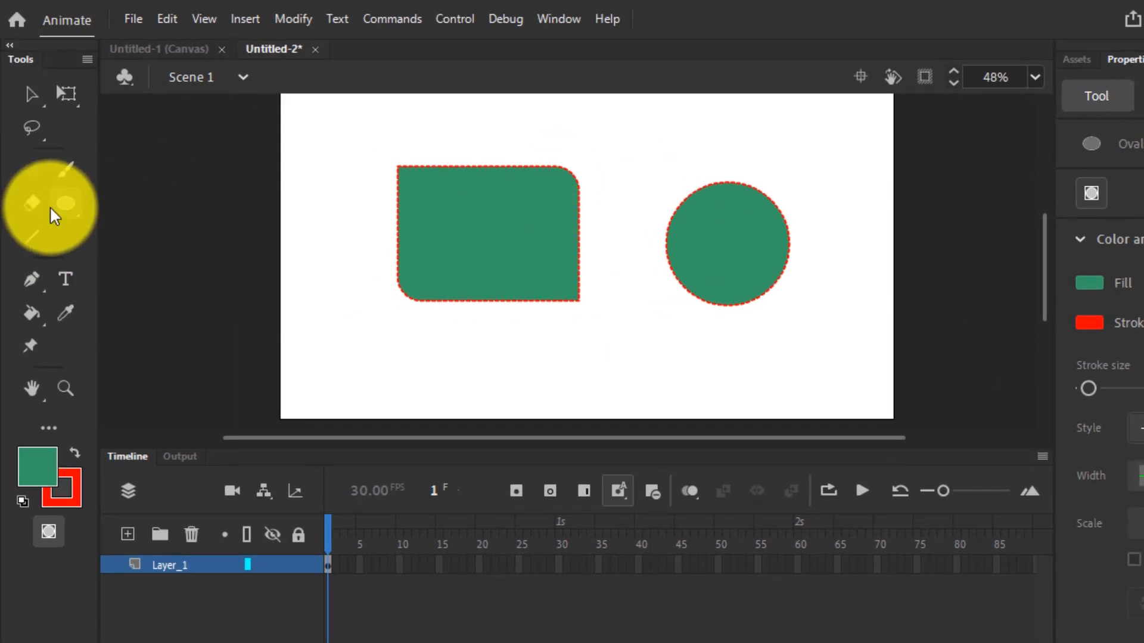
- Move the circle below the rectangle and draw an oval primitive about 292 by 253 px to the rectangle's right
{"action": "left_click", "coordinate": [71, 216]}
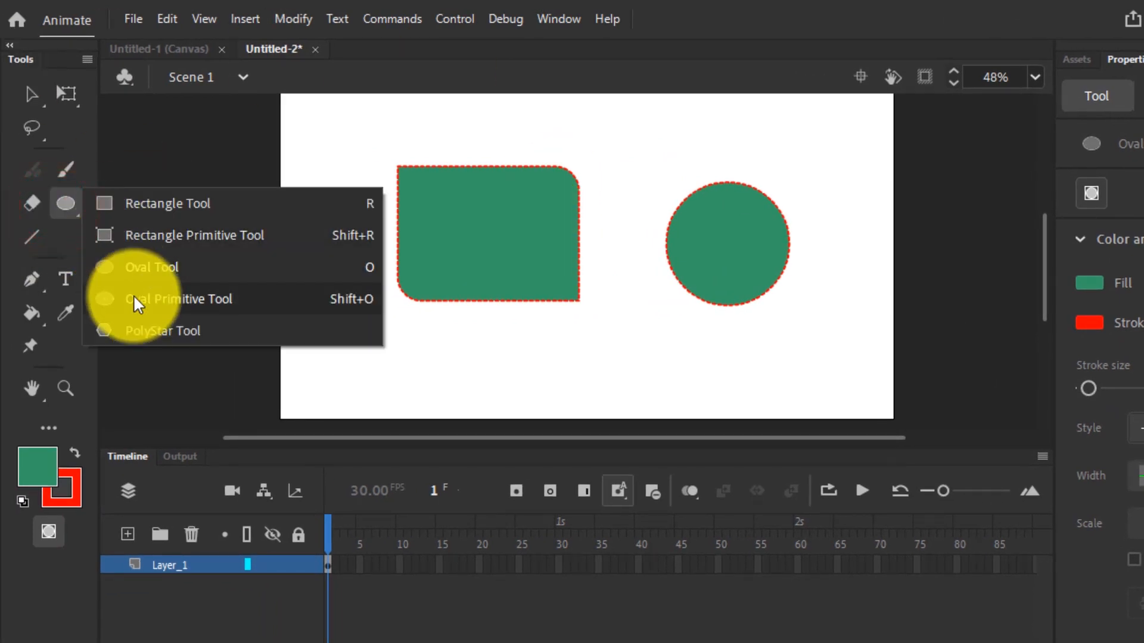
{"action": "left_click", "coordinate": [136, 299]}
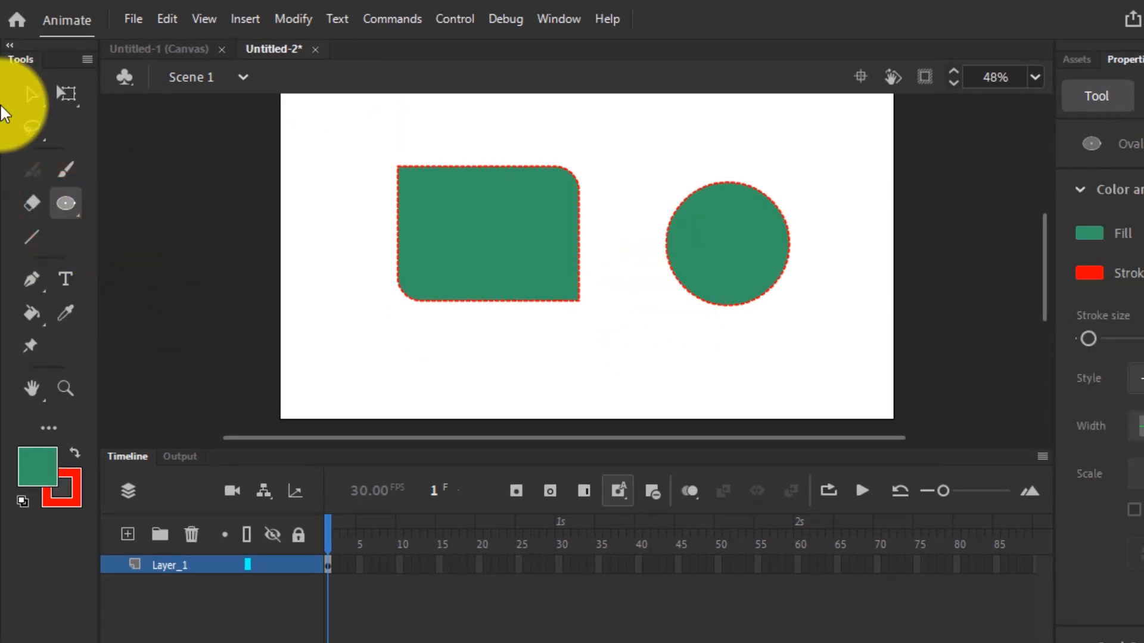
{"action": "left_click_drag", "start_coordinate": [676, 189], "coordinate": [815, 310]}
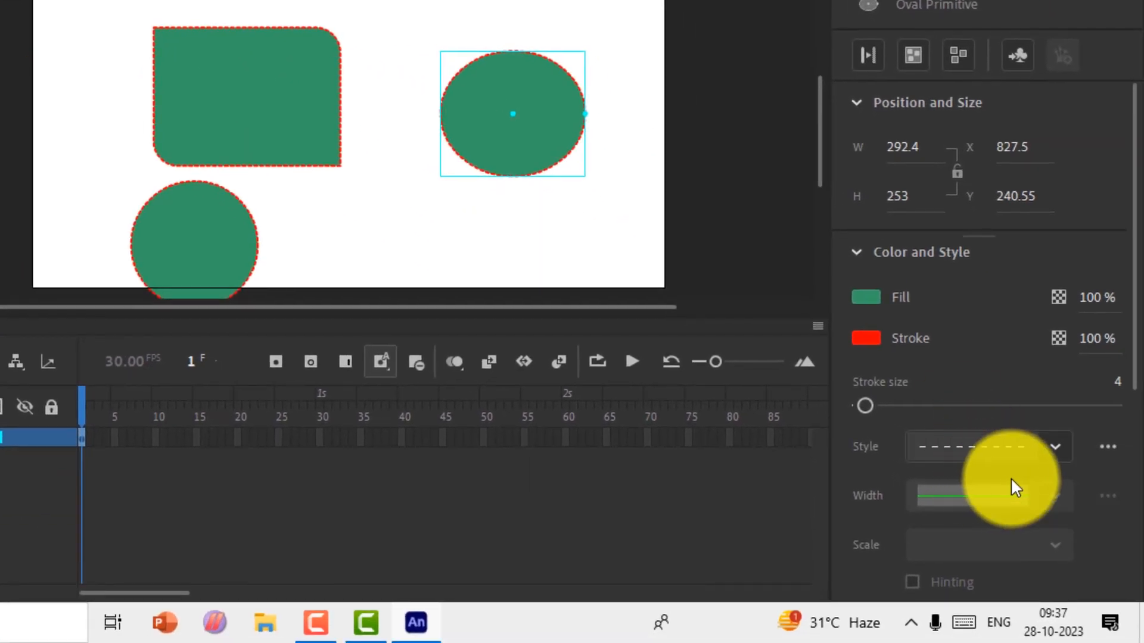
- Set the oval primitive's start angle to 91, end angle to 30 and inner radius to 55
{"action": "scroll", "coordinate": [1011, 477], "scroll_direction": "down", "scroll_amount": 5}
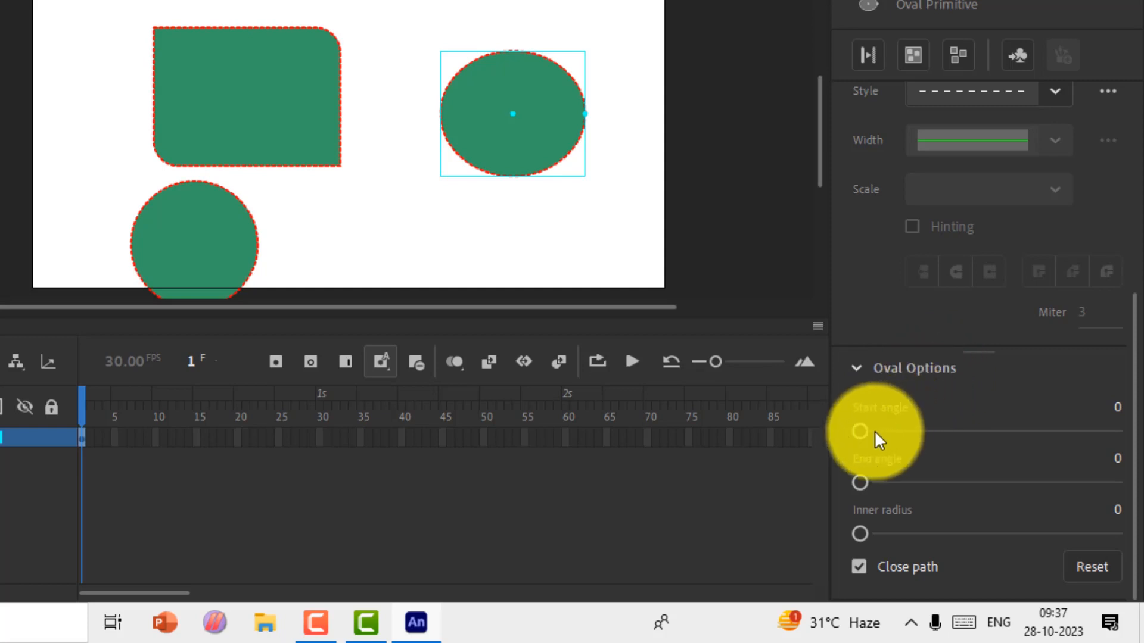
{"action": "left_click_drag", "start_coordinate": [860, 430], "coordinate": [925, 438]}
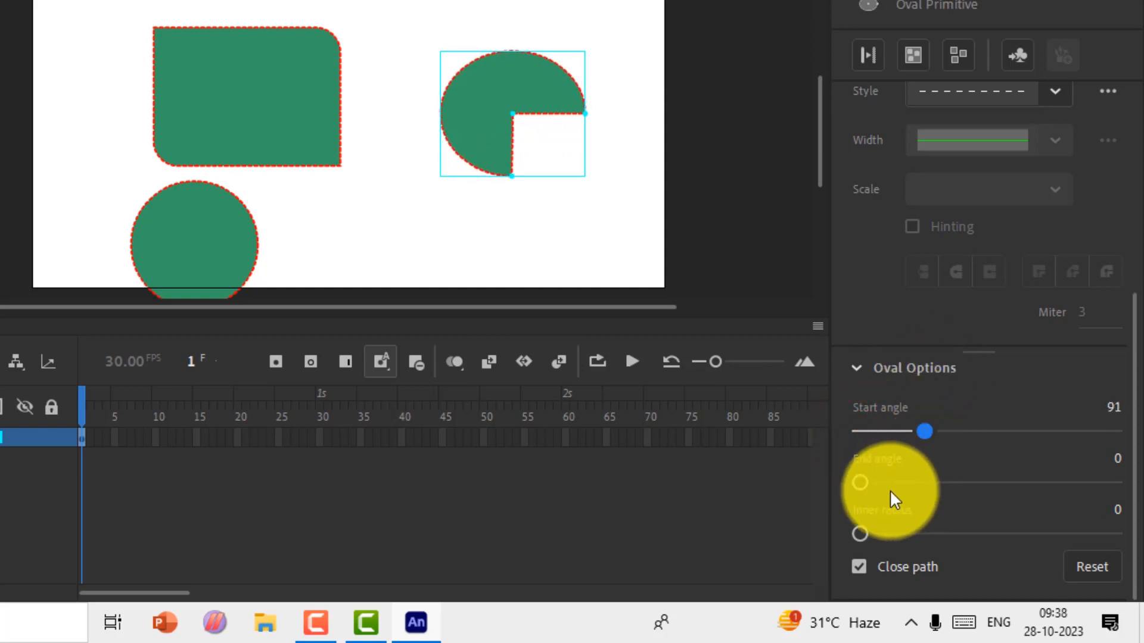
{"action": "left_click", "coordinate": [859, 481]}
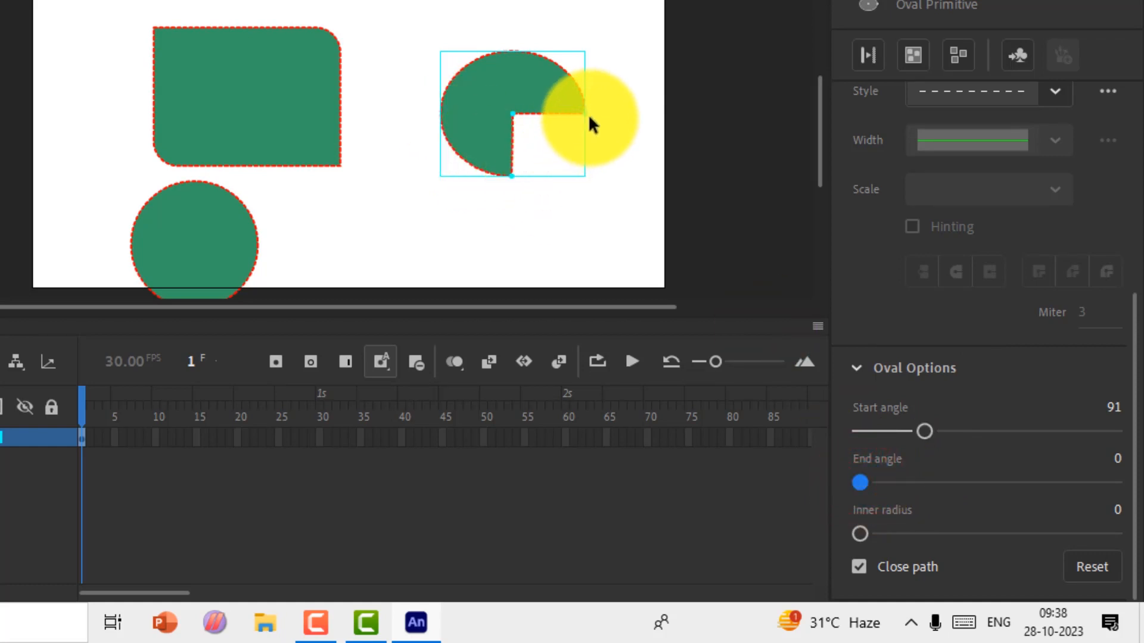
{"action": "left_click_drag", "start_coordinate": [861, 483], "coordinate": [885, 460]}
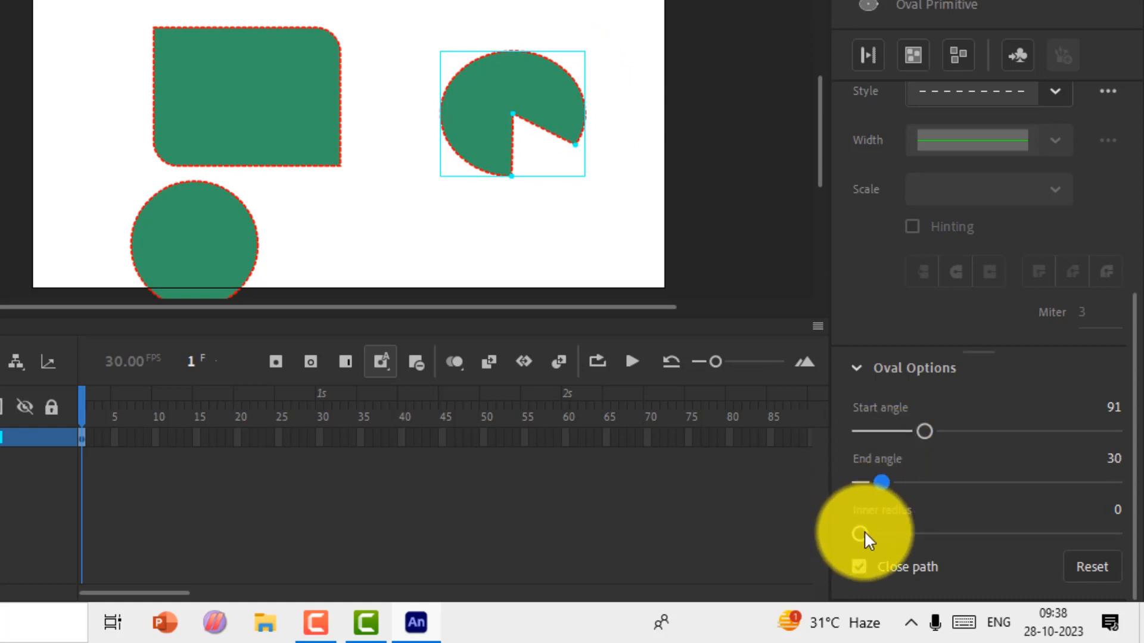
{"action": "left_click_drag", "start_coordinate": [878, 532], "coordinate": [1001, 555]}
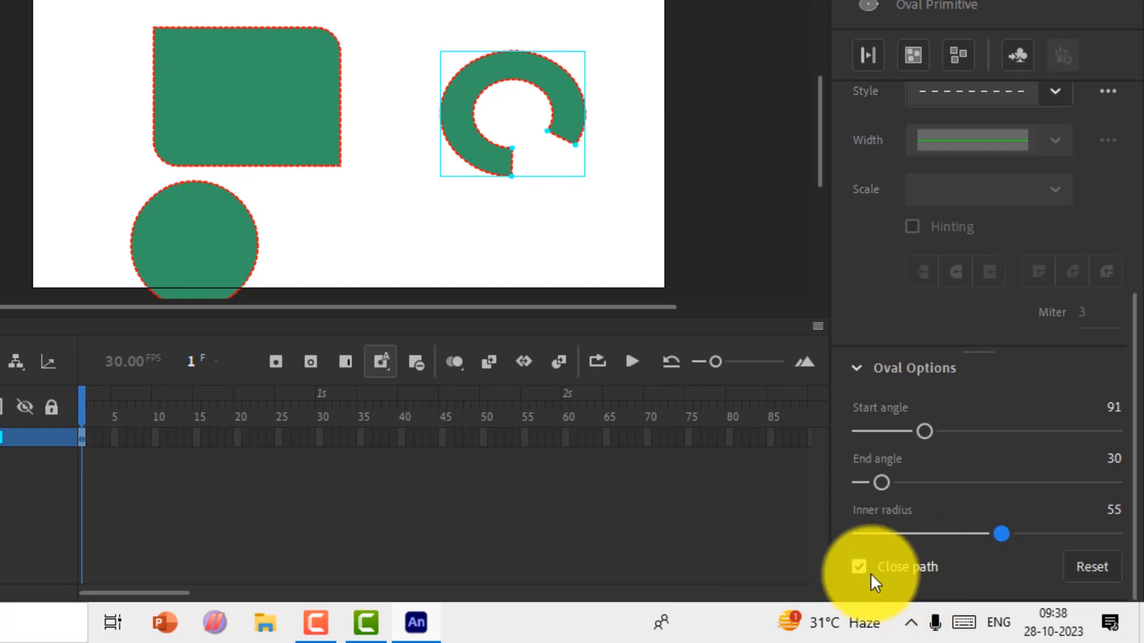
- Open the oval primitive's path and close it again
{"action": "left_click", "coordinate": [857, 567]}
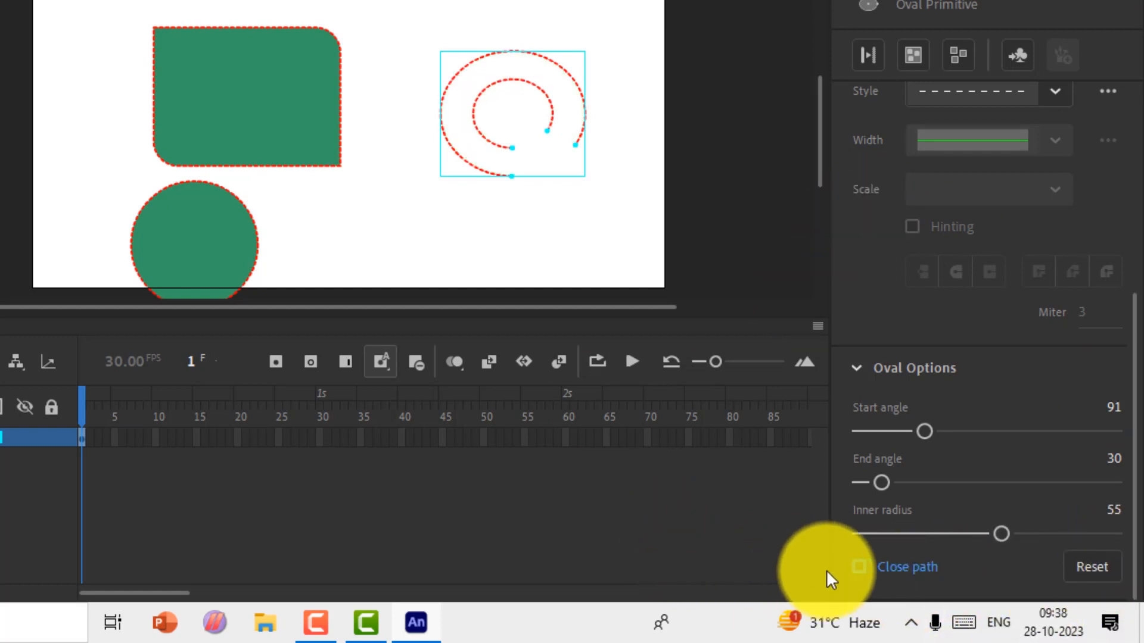
{"action": "left_click", "coordinate": [862, 568]}
{"action": "mouse_move", "coordinate": [864, 620]}
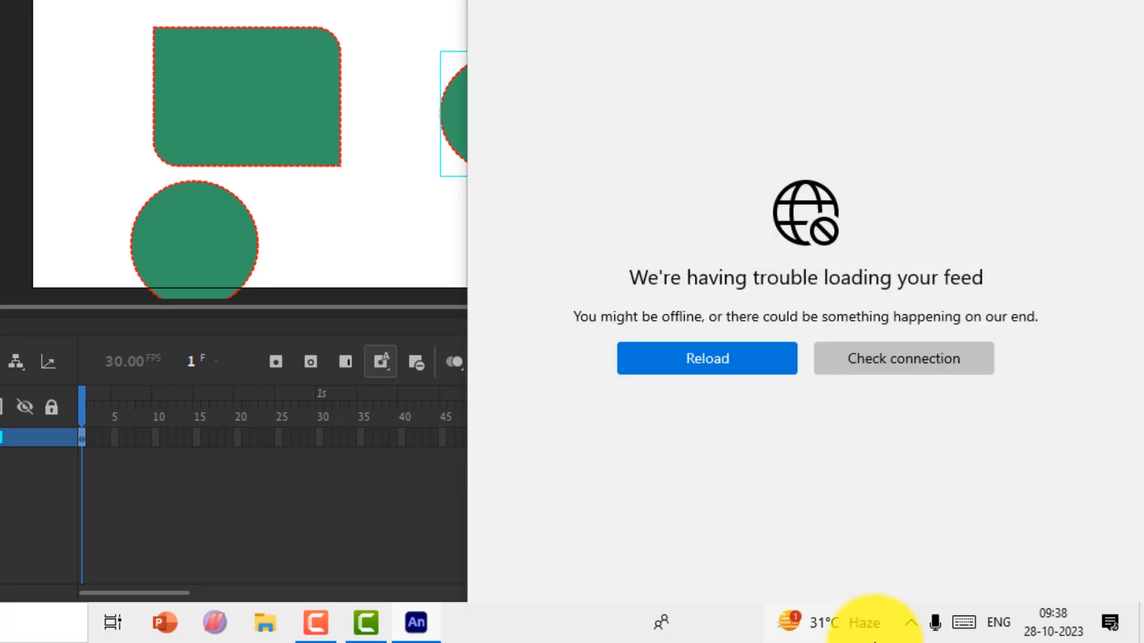
{"action": "left_click", "coordinate": [370, 536]}
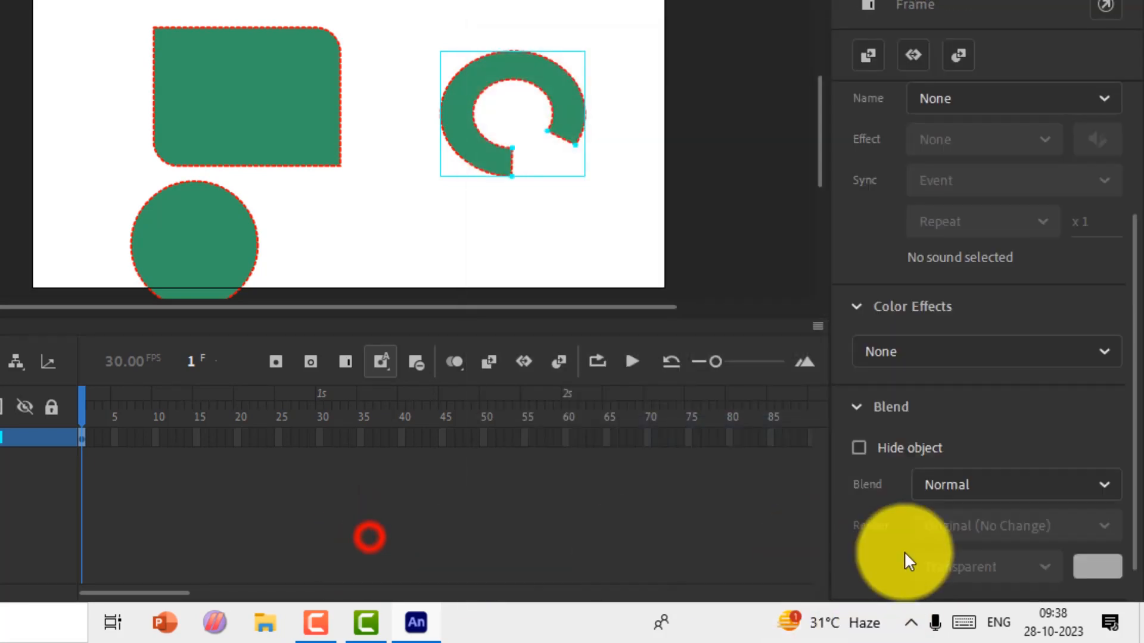
- Reselect the oval primitive, turn off its closed path and reset all its oval options
{"action": "left_click", "coordinate": [455, 95]}
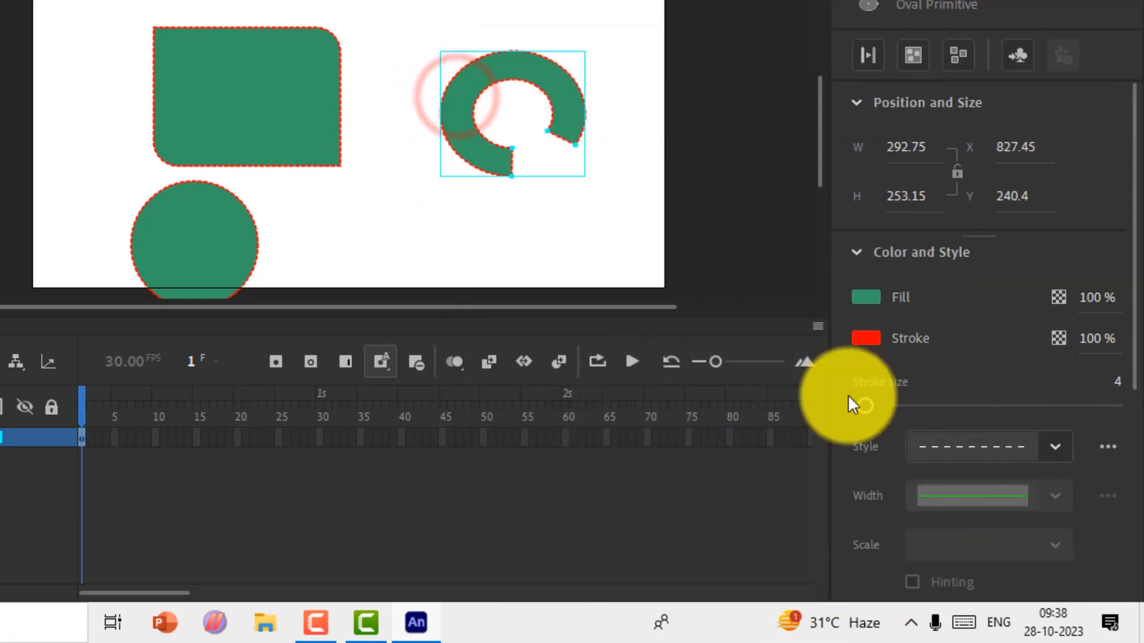
{"action": "left_click", "coordinate": [452, 214]}
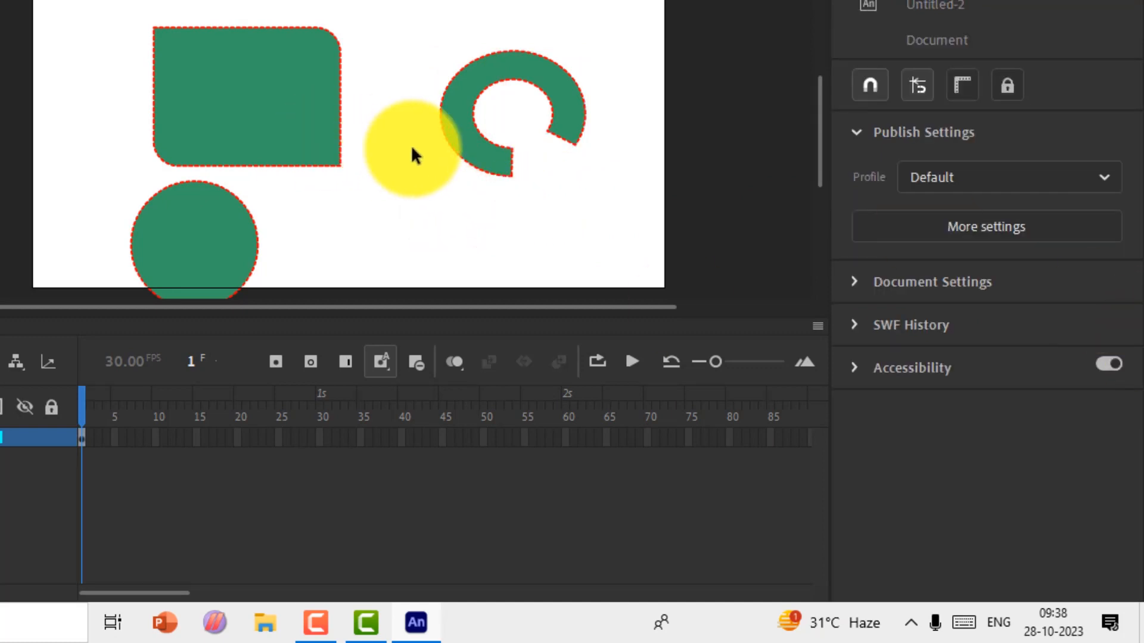
{"action": "left_click", "coordinate": [463, 146]}
{"action": "scroll", "coordinate": [906, 454], "scroll_direction": "down", "scroll_amount": 5}
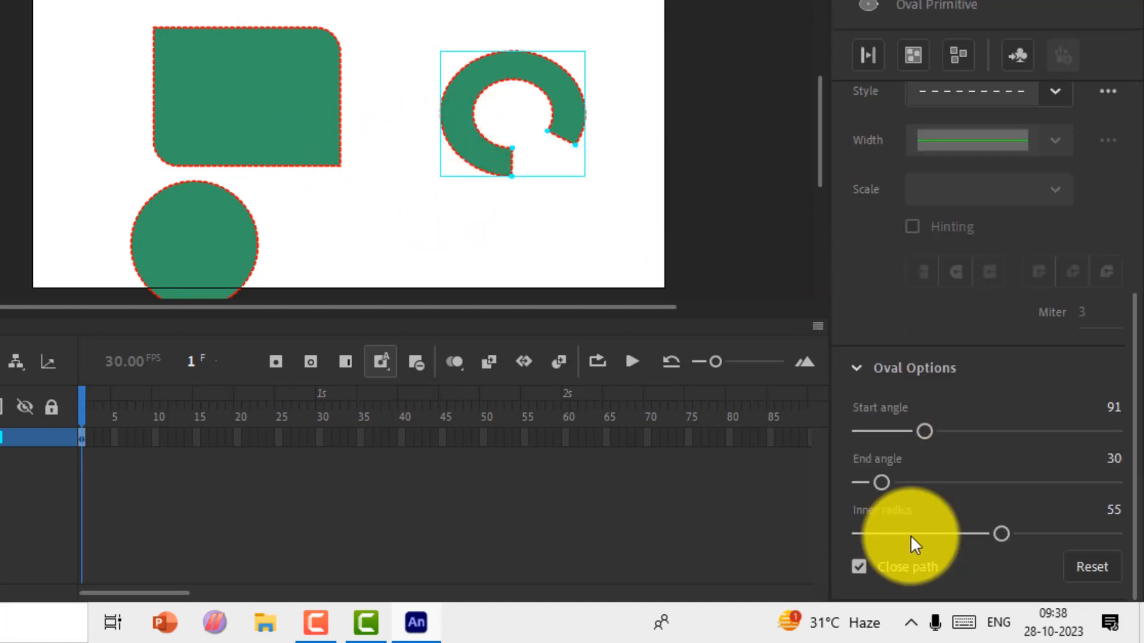
{"action": "left_click", "coordinate": [862, 565]}
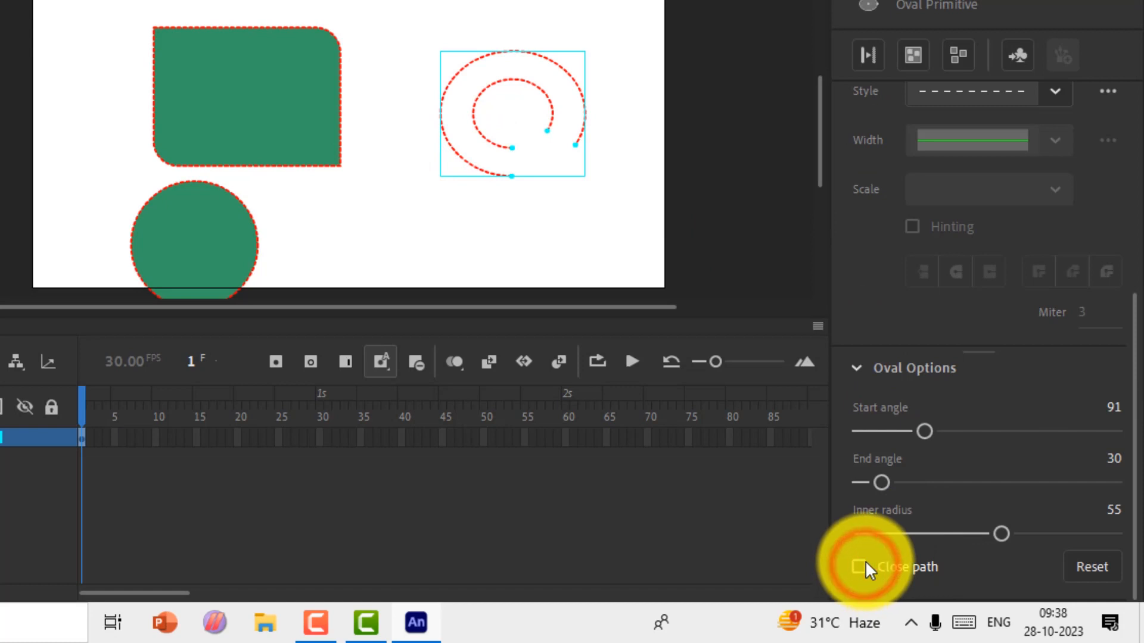
{"action": "left_click", "coordinate": [1095, 569]}
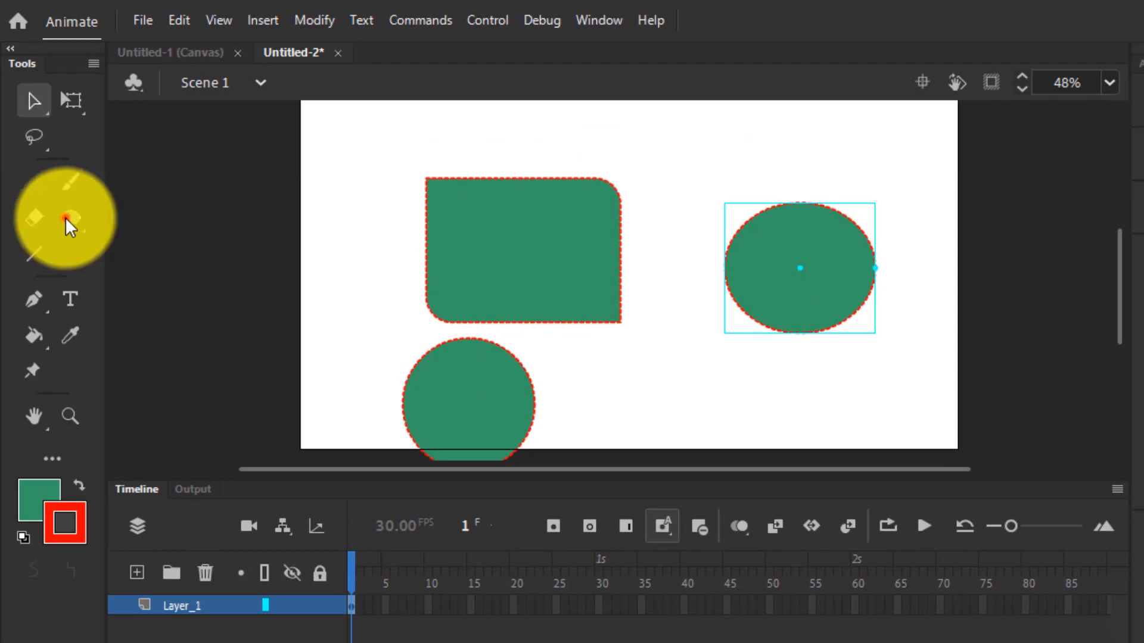
- Draw a pentagon between the rectangle and the oval with the PolyStar tool
{"action": "left_click", "coordinate": [70, 226]}
{"action": "left_click", "coordinate": [71, 225]}
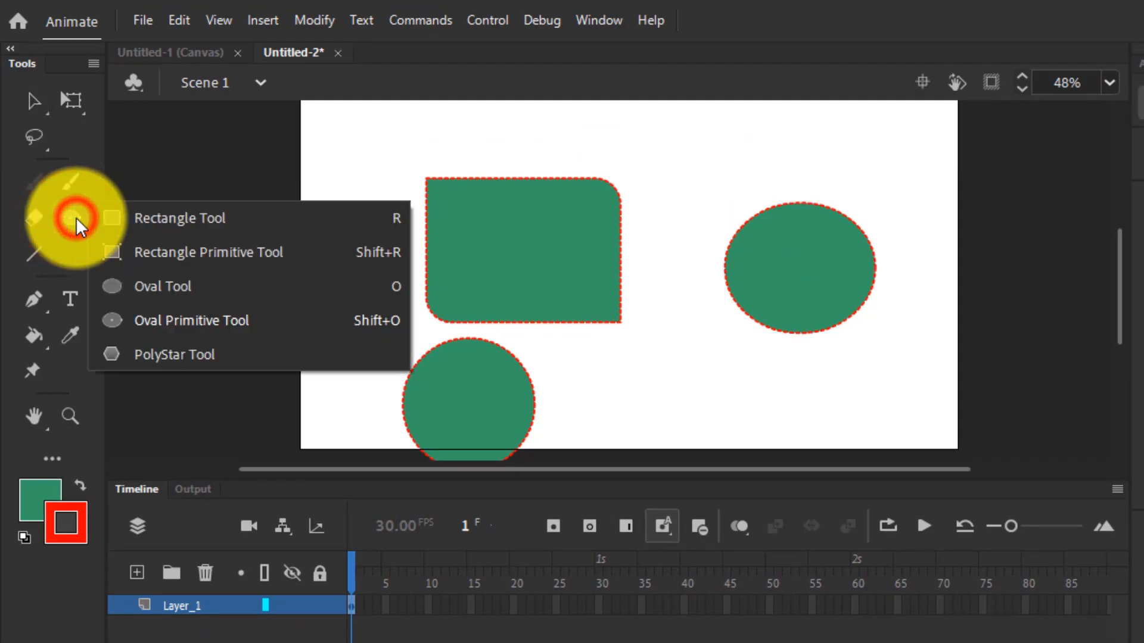
{"action": "left_click", "coordinate": [158, 358]}
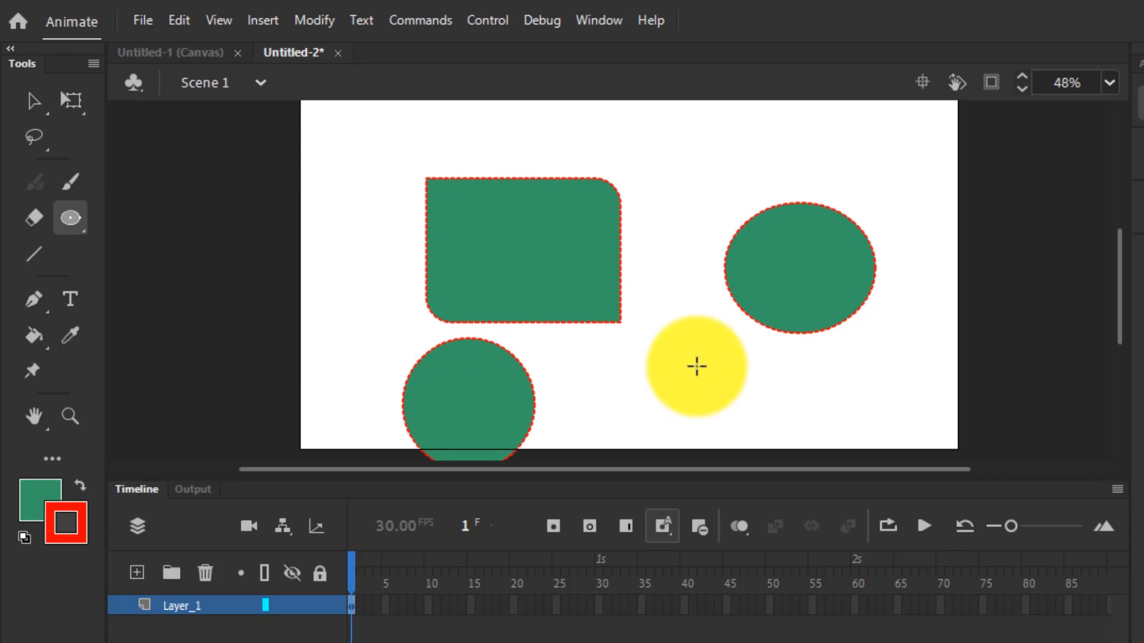
{"action": "left_click_drag", "start_coordinate": [678, 238], "coordinate": [718, 299]}
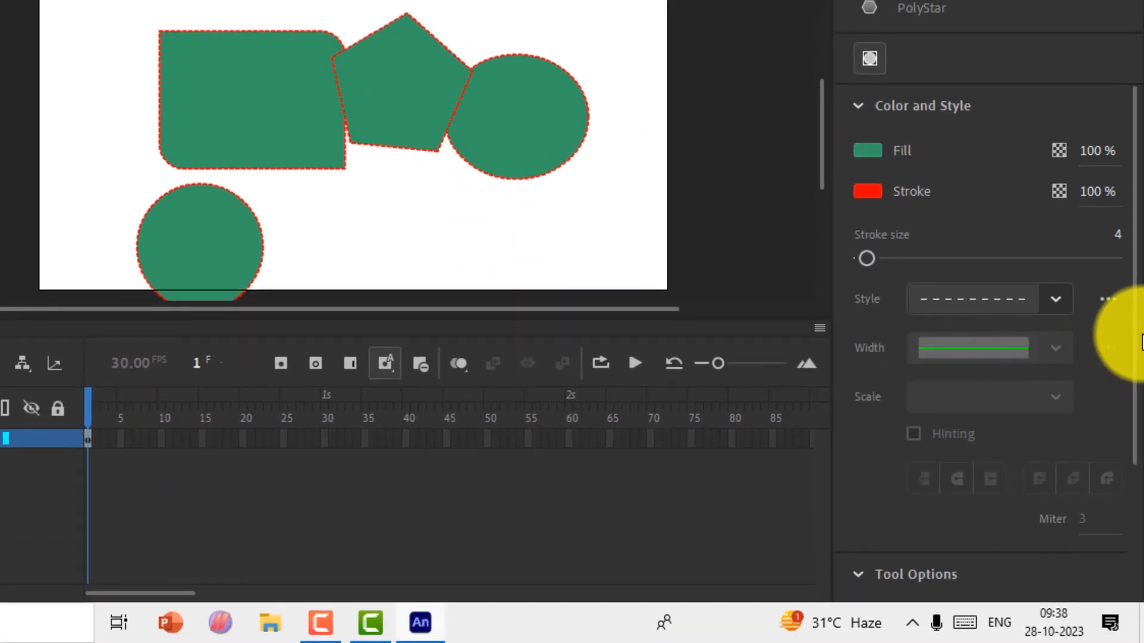
- Change the PolyStar tool's shape style from polygon to star
{"action": "left_click_drag", "start_coordinate": [1132, 334], "coordinate": [1115, 471]}
{"action": "left_click", "coordinate": [934, 460]}
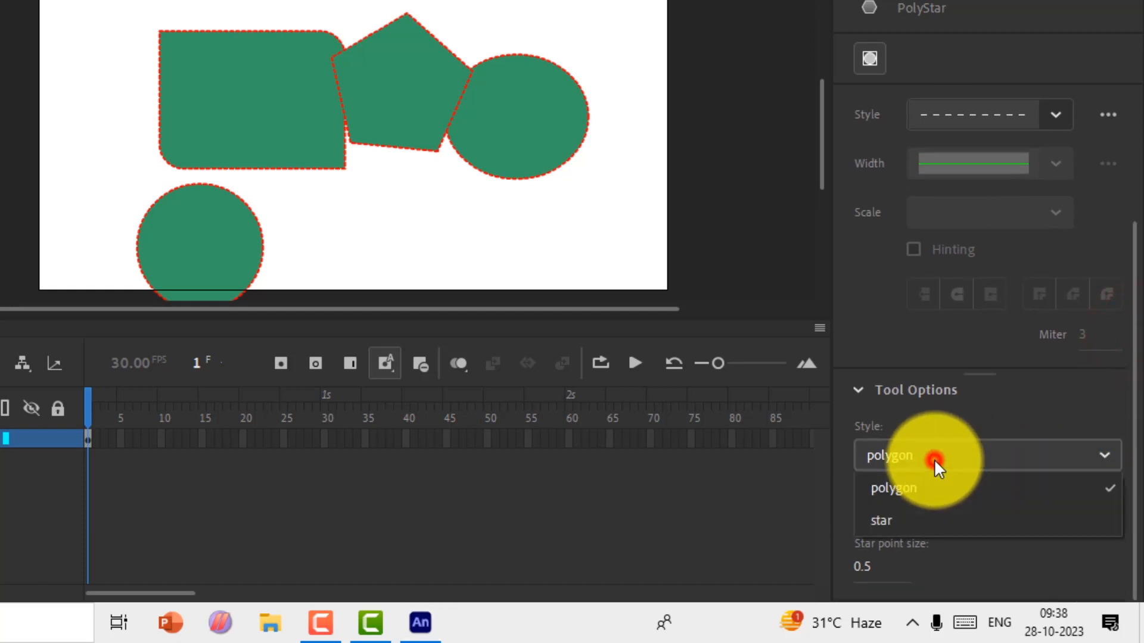
{"action": "left_click", "coordinate": [908, 526]}
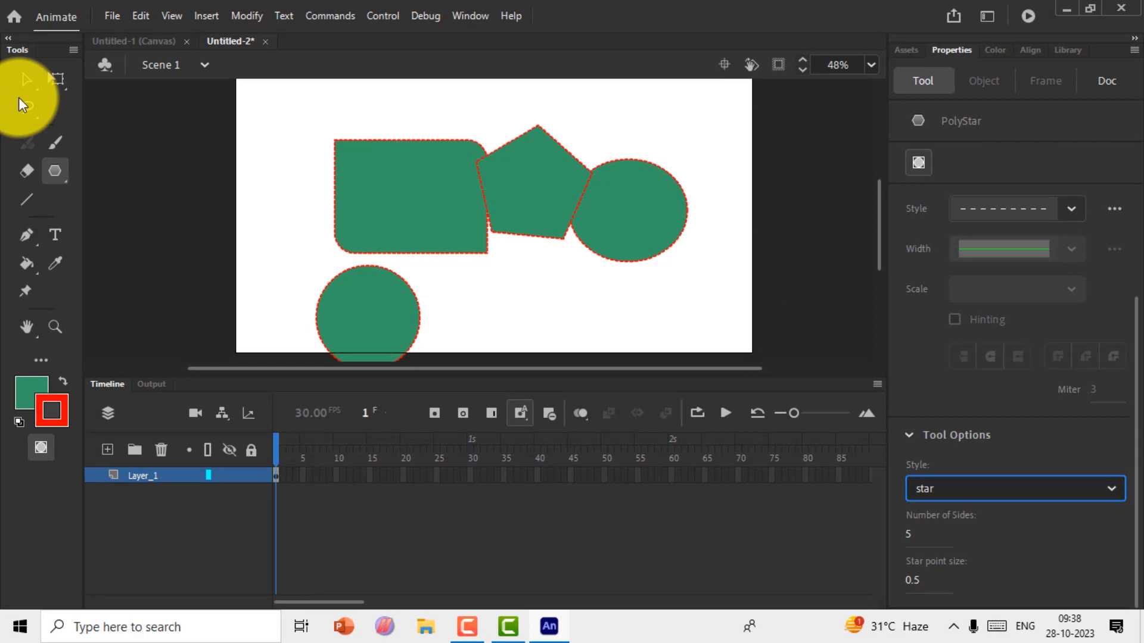
- Move the pentagon to the left of the rectangle, partly off the stage
{"action": "left_click", "coordinate": [26, 79]}
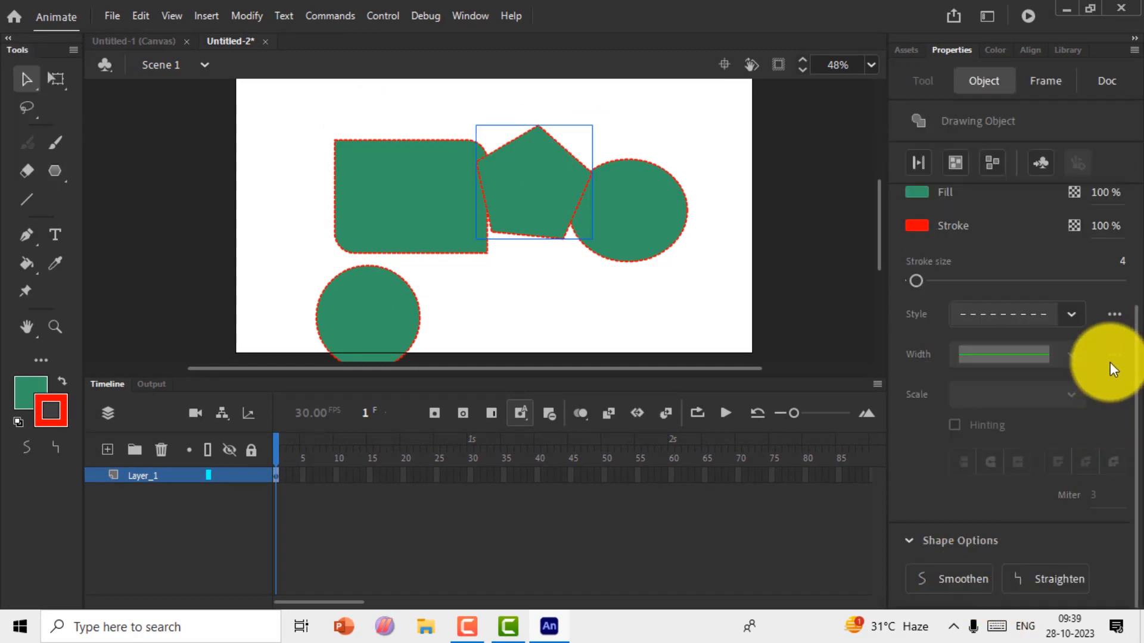
{"action": "left_click_drag", "start_coordinate": [516, 204], "coordinate": [240, 204]}
- Draw an eight-sided star with star point size 0.5 between the rectangle and the oval using the PolyStar tool
{"action": "left_click", "coordinate": [52, 167]}
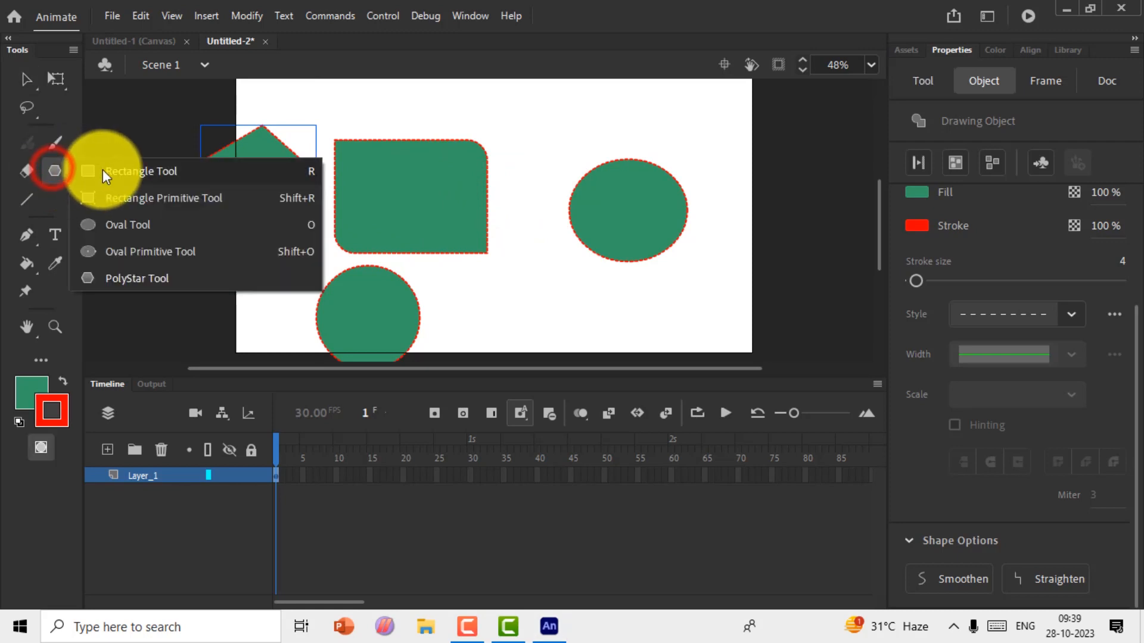
{"action": "left_click", "coordinate": [141, 280]}
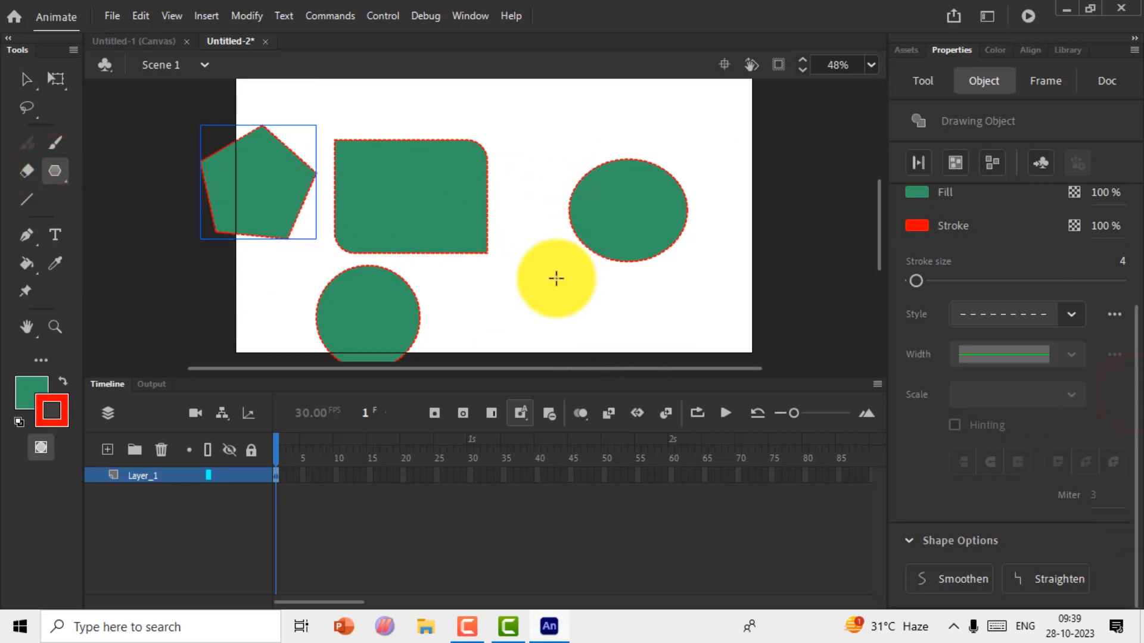
{"action": "key", "text": "v"}
{"action": "left_click", "coordinate": [145, 186]}
{"action": "left_click", "coordinate": [60, 167]}
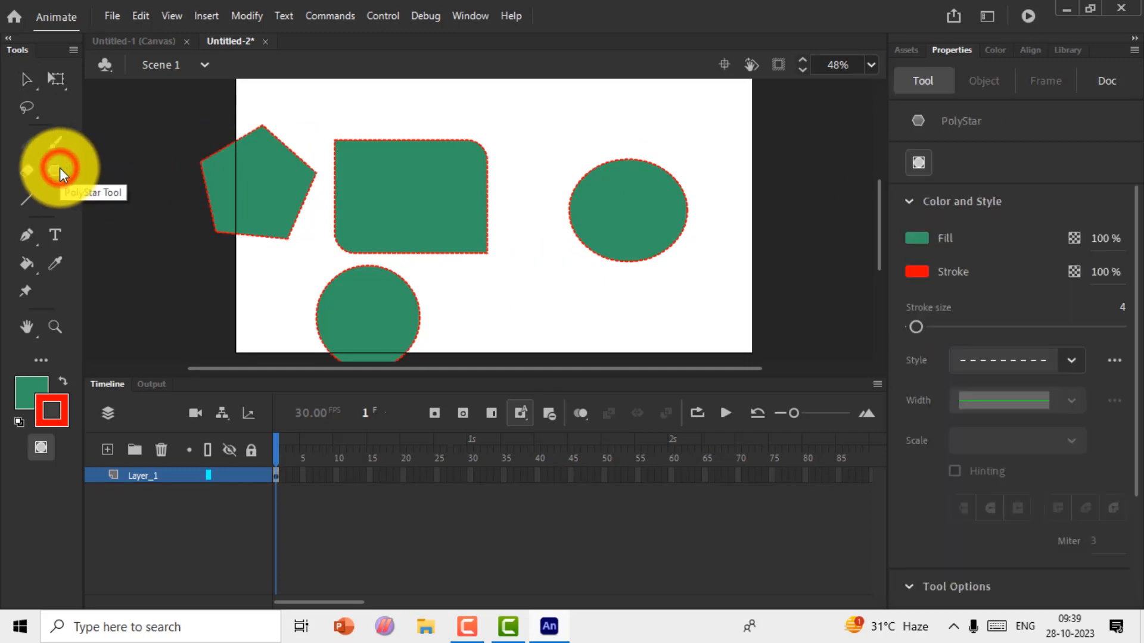
{"action": "scroll", "coordinate": [1095, 479], "scroll_direction": "down", "scroll_amount": 3}
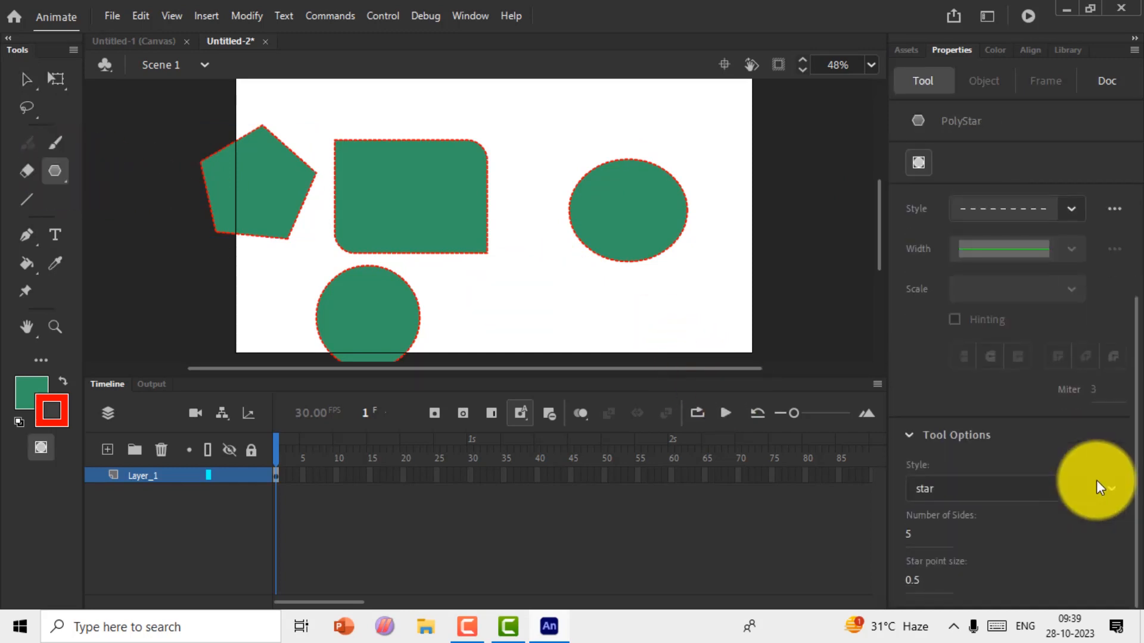
{"action": "left_click", "coordinate": [1009, 488]}
{"action": "left_click", "coordinate": [1010, 488]}
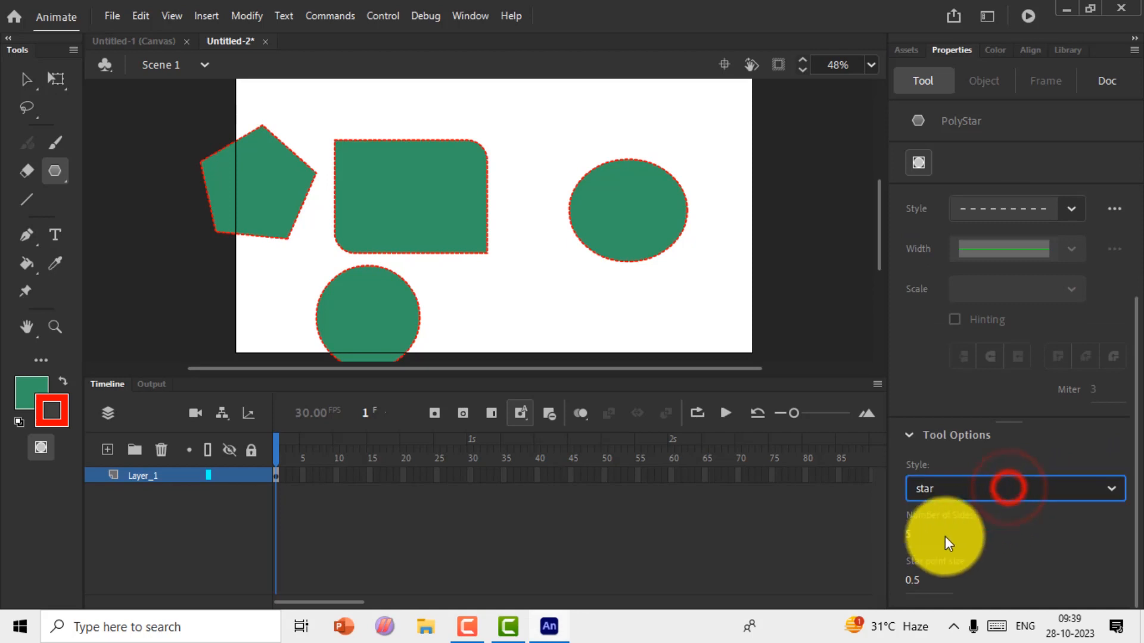
{"action": "left_click_drag", "start_coordinate": [914, 536], "coordinate": [900, 536]}
{"action": "left_click", "coordinate": [913, 535]}
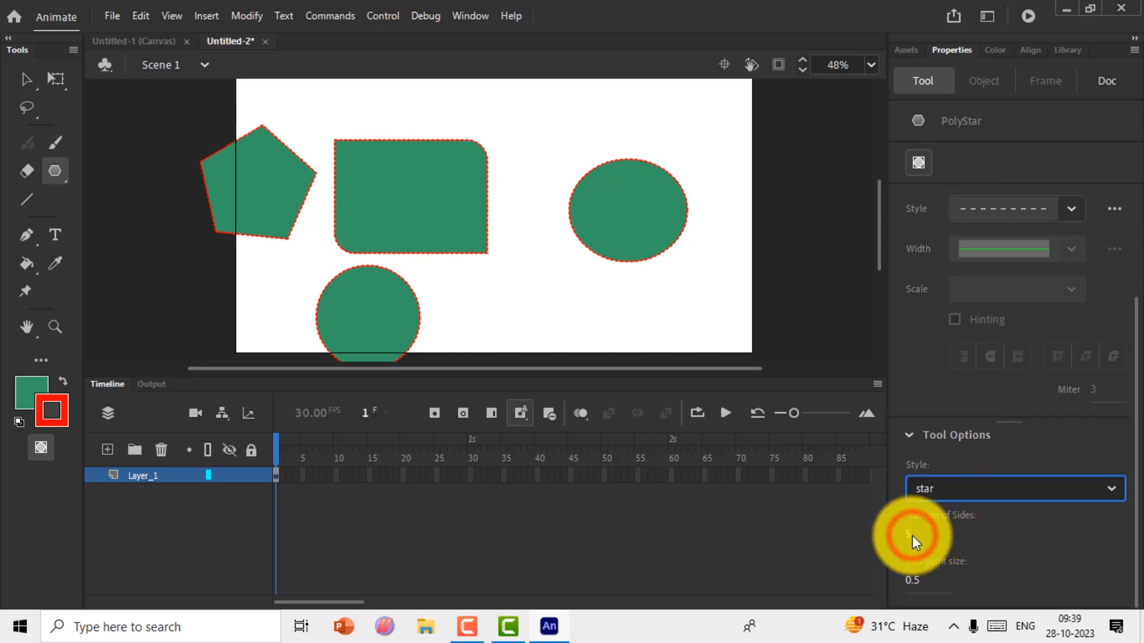
{"action": "double_click", "coordinate": [906, 537]}
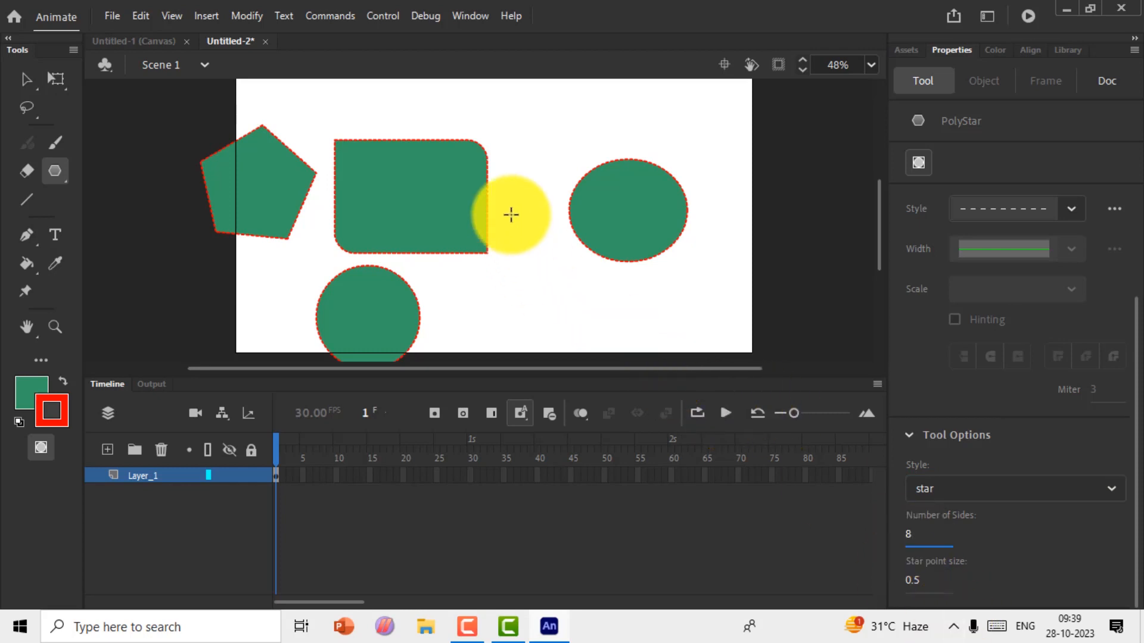
{"action": "left_click_drag", "start_coordinate": [538, 187], "coordinate": [571, 232]}
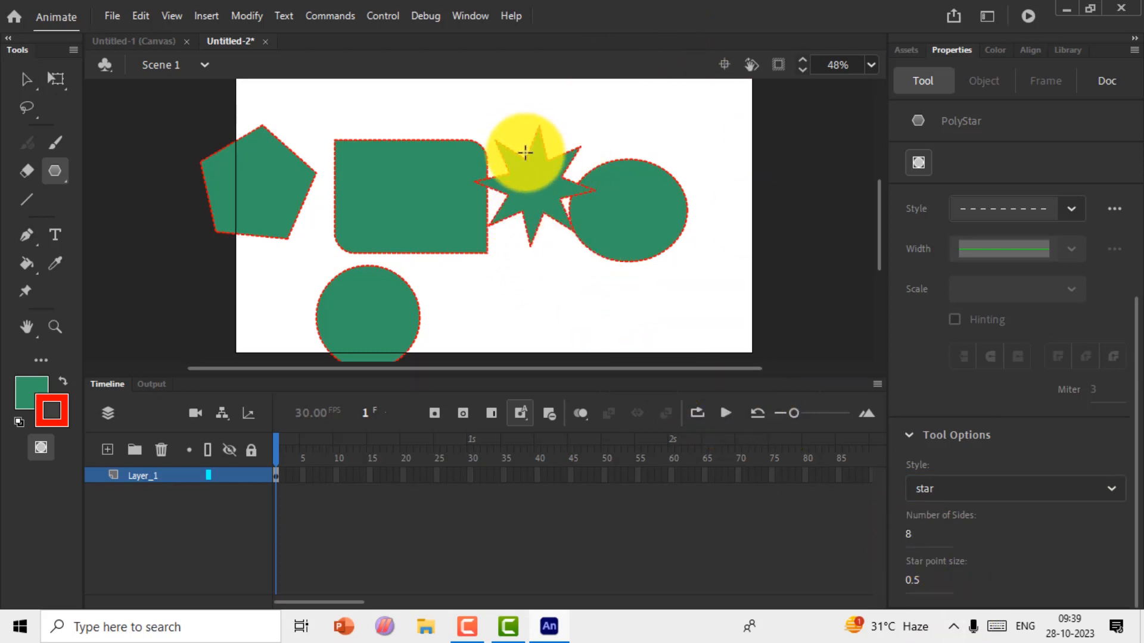
- Draw two more eight-sided stars lower on the stage, one with star point size 0.2 and a smaller one with 0.9
{"action": "left_click", "coordinate": [916, 583]}
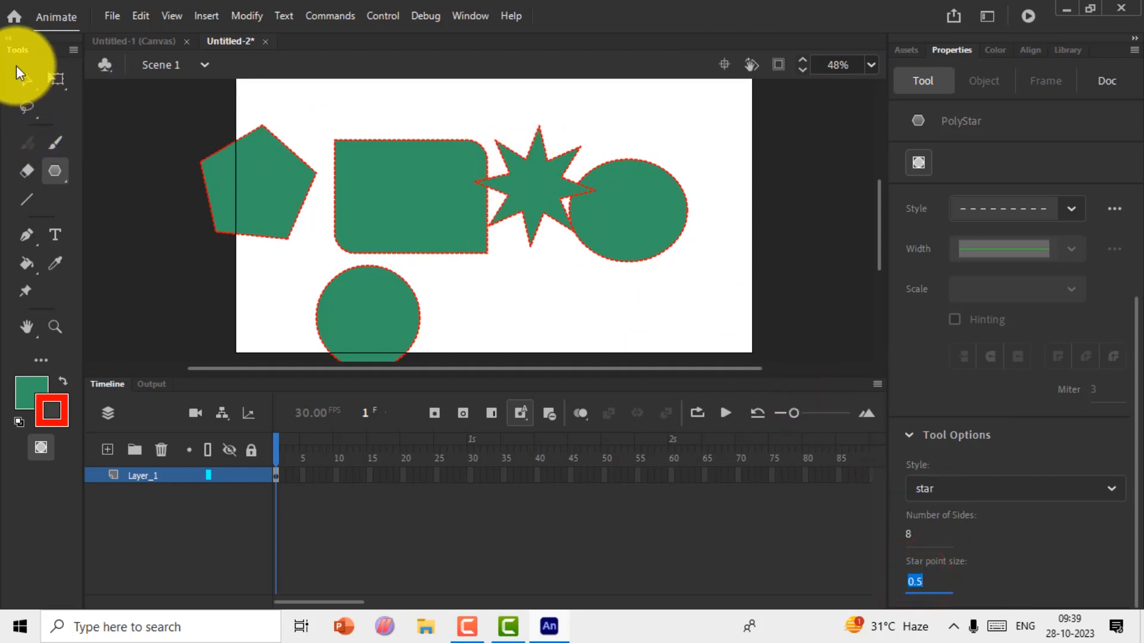
{"action": "type", "text": "0.2"}
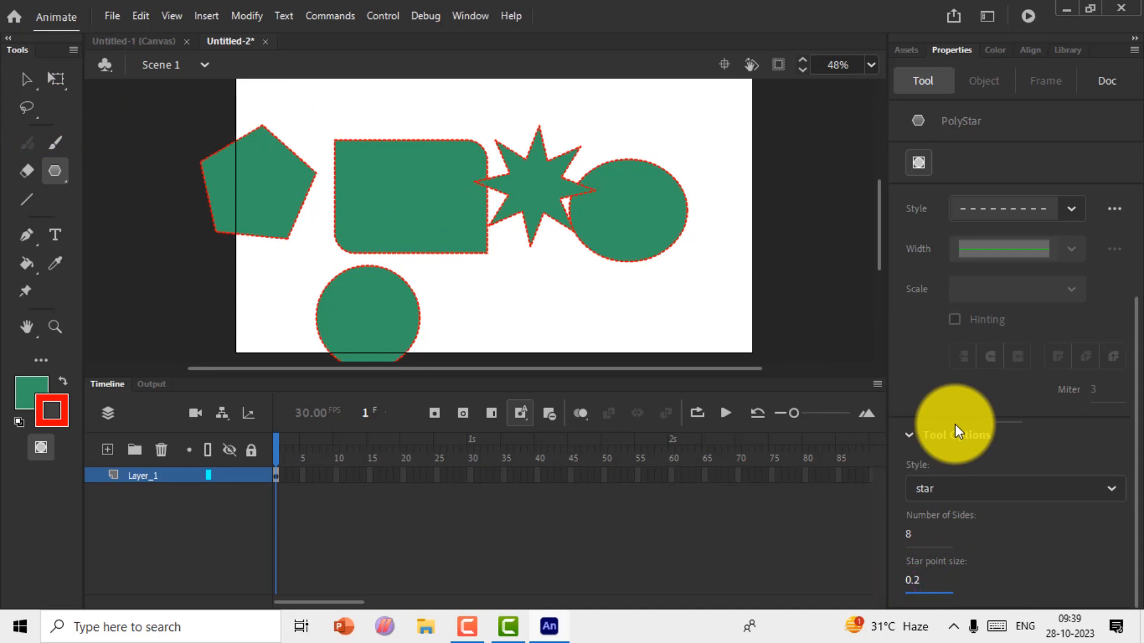
{"action": "left_click_drag", "start_coordinate": [534, 296], "coordinate": [589, 343]}
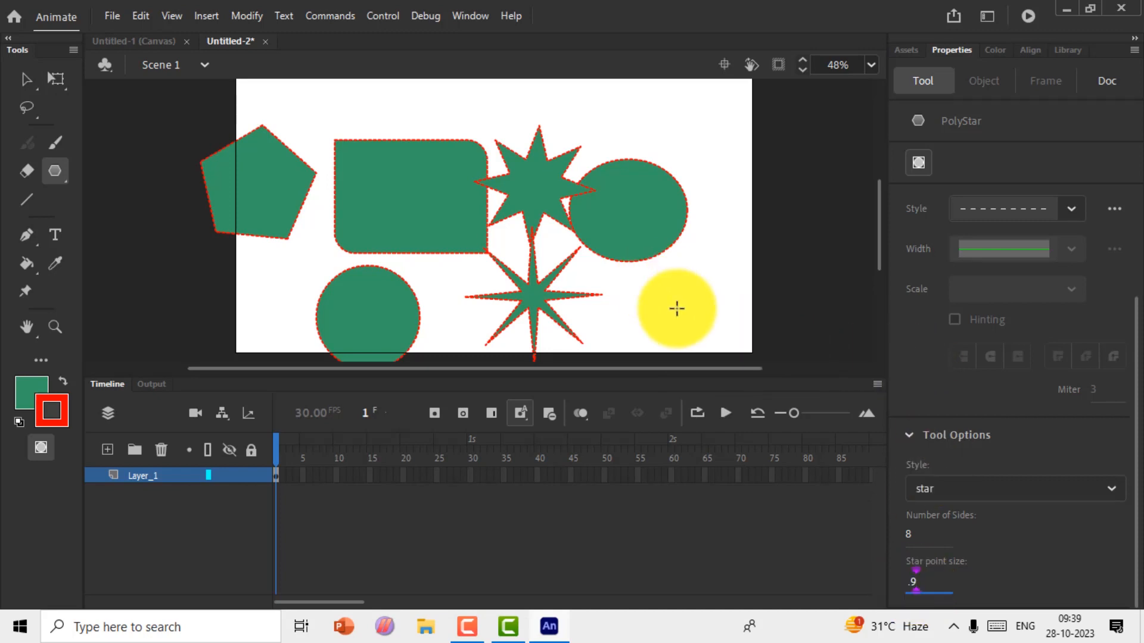
{"action": "mouse_move", "coordinate": [672, 293]}
{"action": "left_mouse_down"}
{"action": "mouse_move", "coordinate": [680, 301]}
{"action": "mouse_move", "coordinate": [678, 256]}
{"action": "left_mouse_up"}
{"action": "key", "text": "v"}
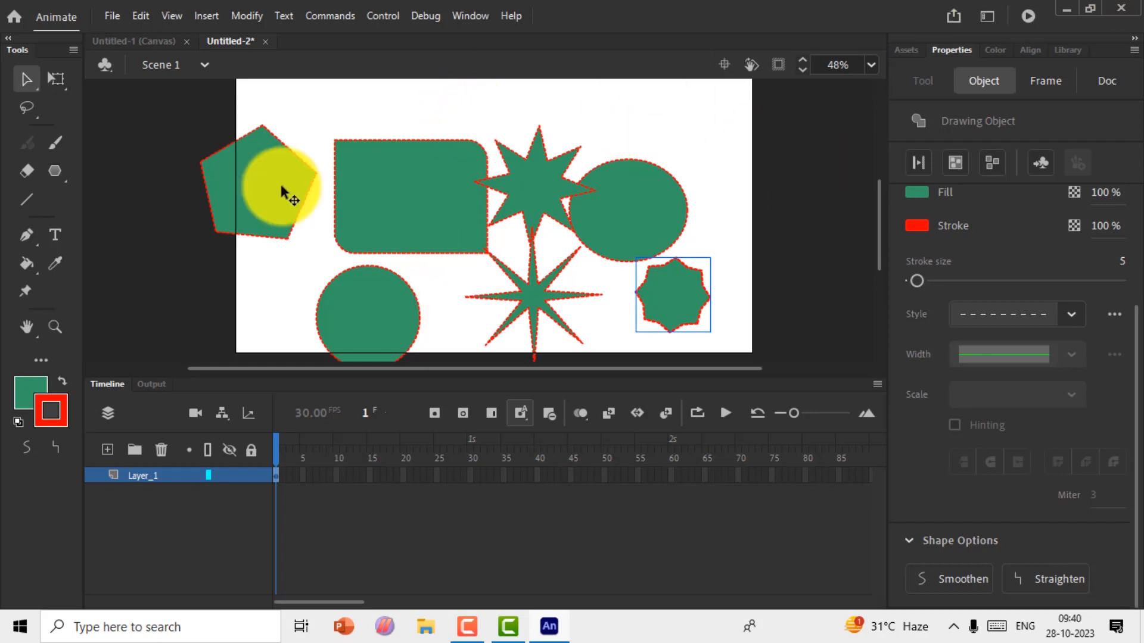
- Select all shapes on the stage and delete them
{"action": "left_click", "coordinate": [20, 80]}
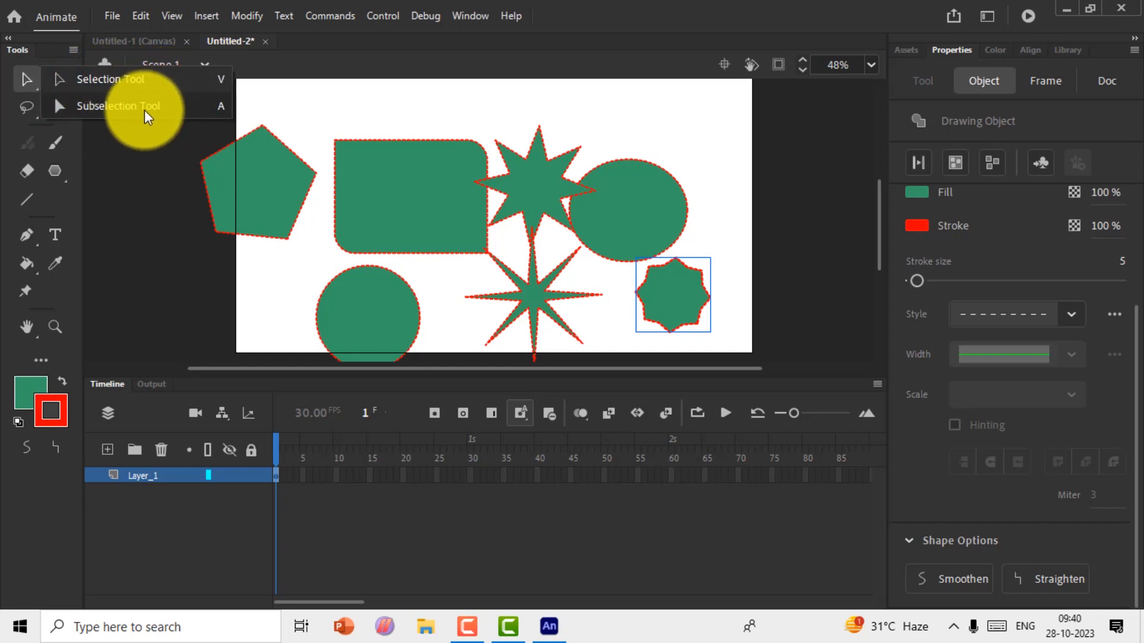
{"action": "left_click", "coordinate": [93, 105]}
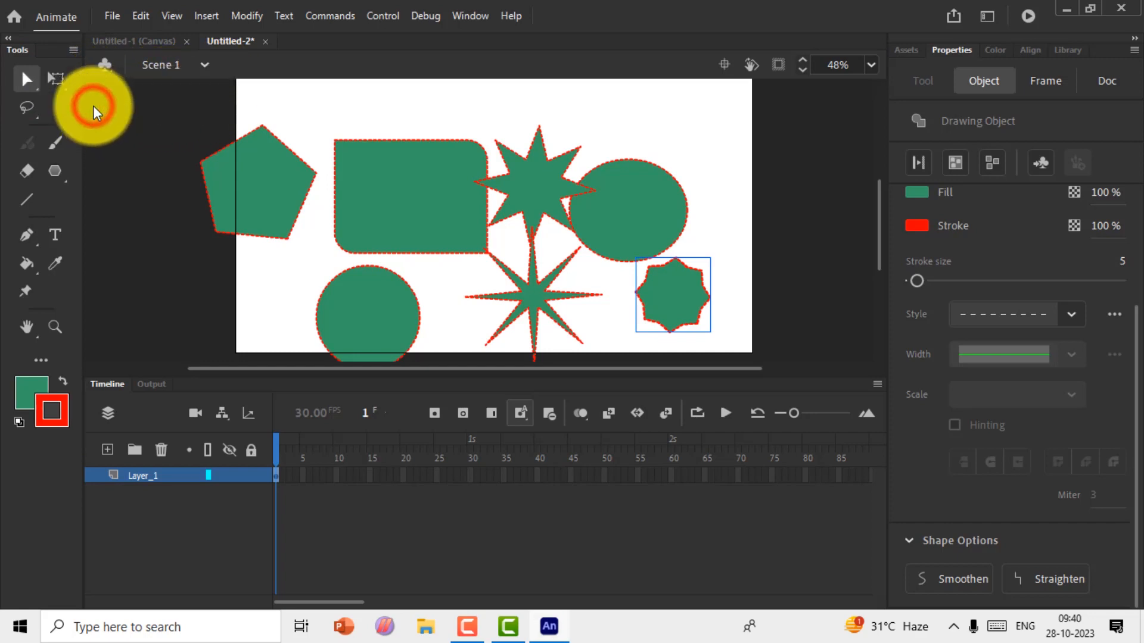
{"action": "left_click", "coordinate": [27, 78]}
{"action": "key", "text": "ctrl+a"}
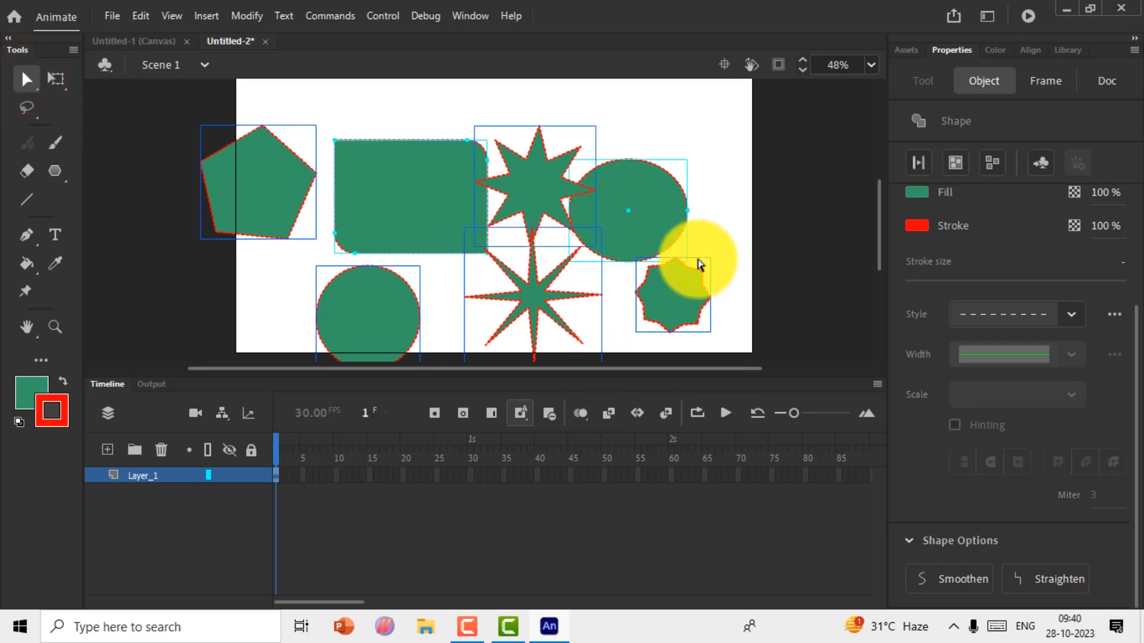
{"action": "key", "text": "Delete"}
- Set the PolyStar tool's star options to 5 sides and a star point size of 0.5
{"action": "left_click", "coordinate": [56, 171]}
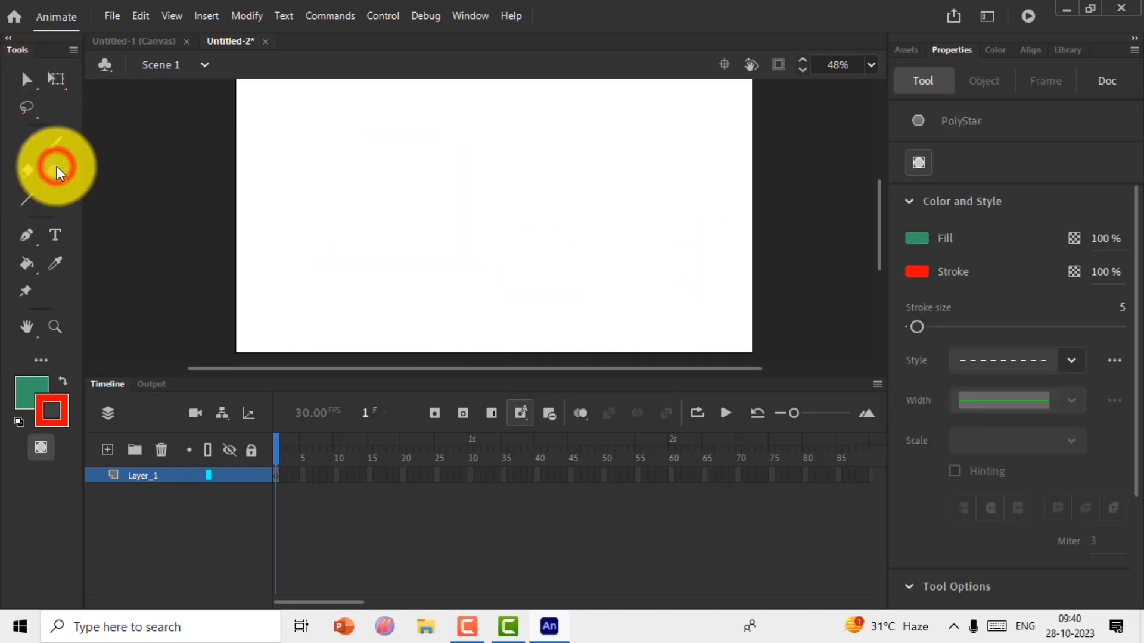
{"action": "left_click", "coordinate": [117, 284]}
{"action": "scroll", "coordinate": [1095, 560], "scroll_direction": "down", "scroll_amount": 5}
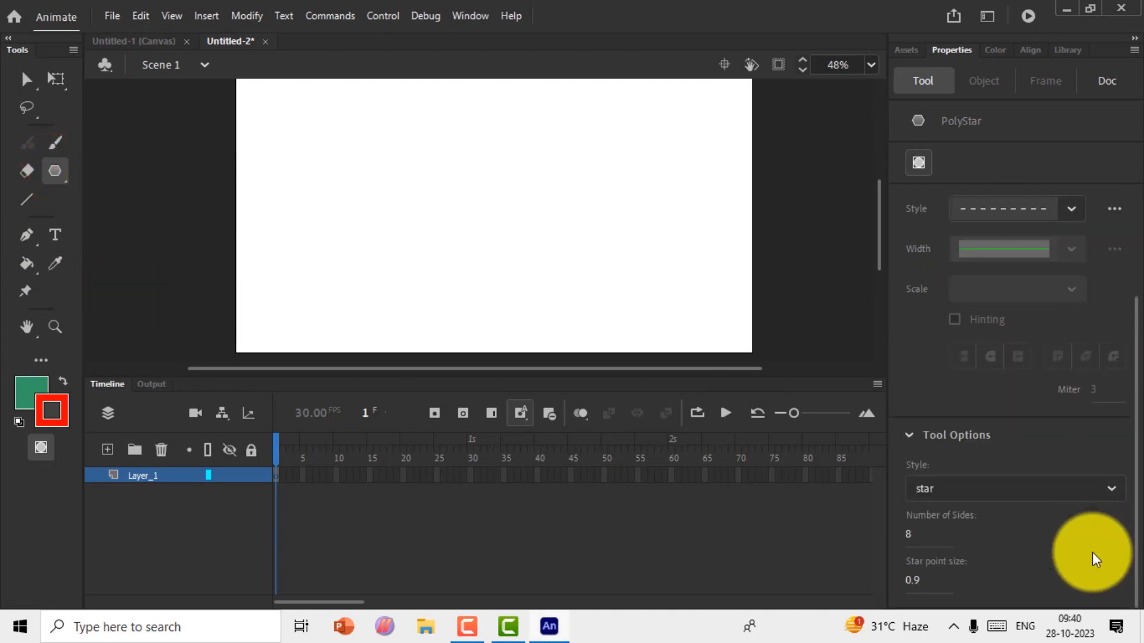
{"action": "left_click", "coordinate": [910, 534]}
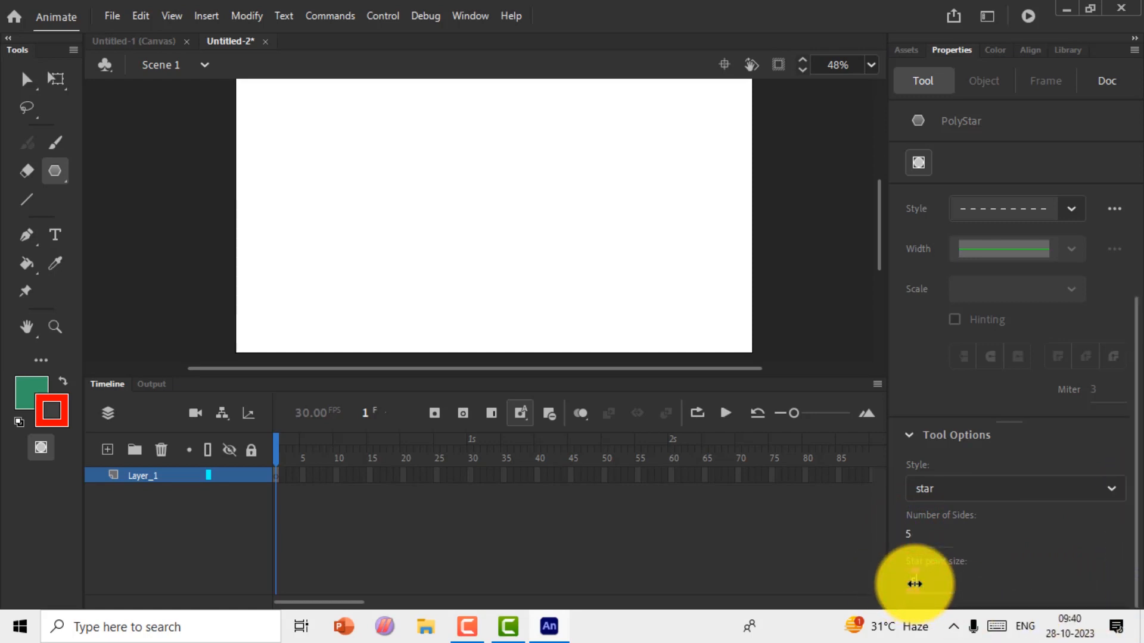
- Change the stroke style from dashed to a thin continuous line and draw a five-pointed star near the middle of the stage
{"action": "left_click", "coordinate": [1070, 215]}
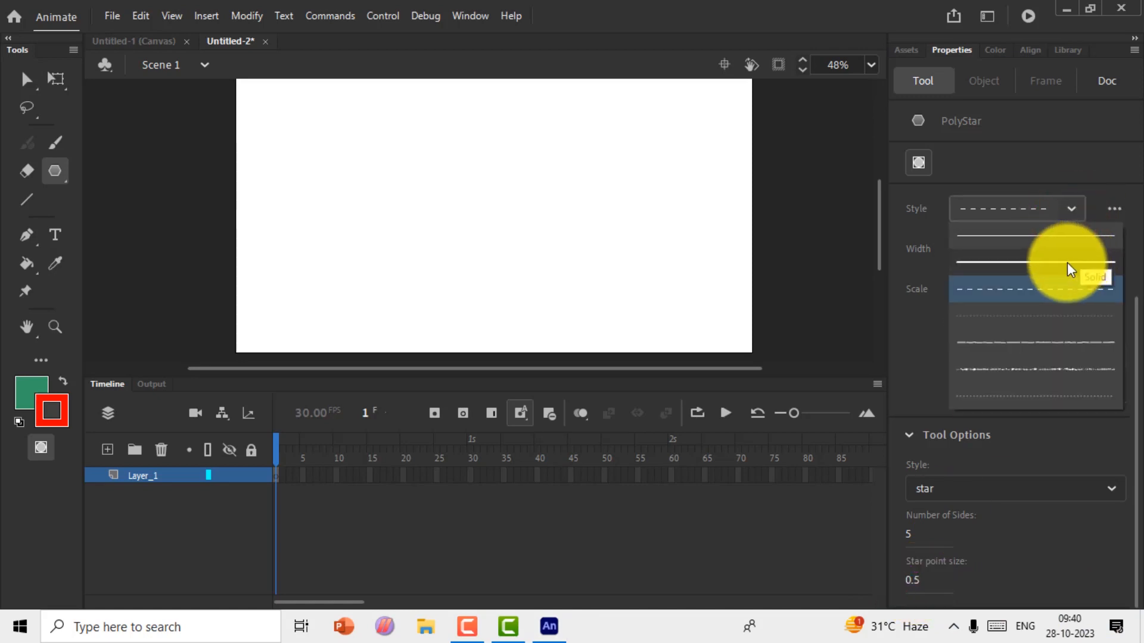
{"action": "left_click", "coordinate": [1060, 250]}
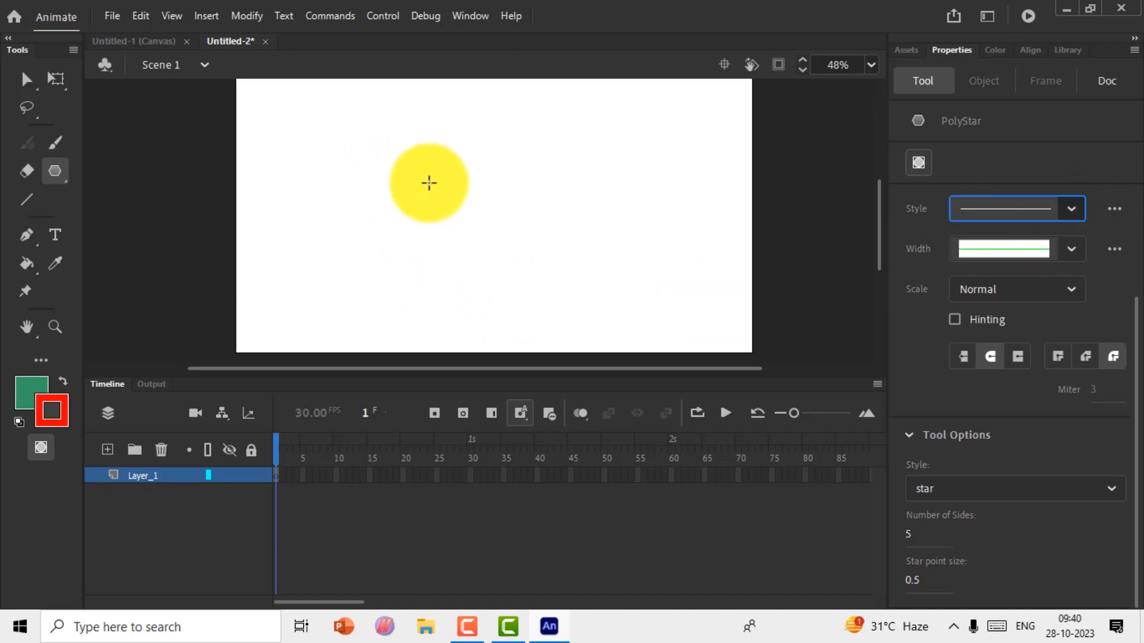
{"action": "mouse_move", "coordinate": [466, 205]}
{"action": "left_mouse_down"}
{"action": "mouse_move", "coordinate": [507, 237]}
{"action": "mouse_move", "coordinate": [511, 261]}
{"action": "left_mouse_up"}
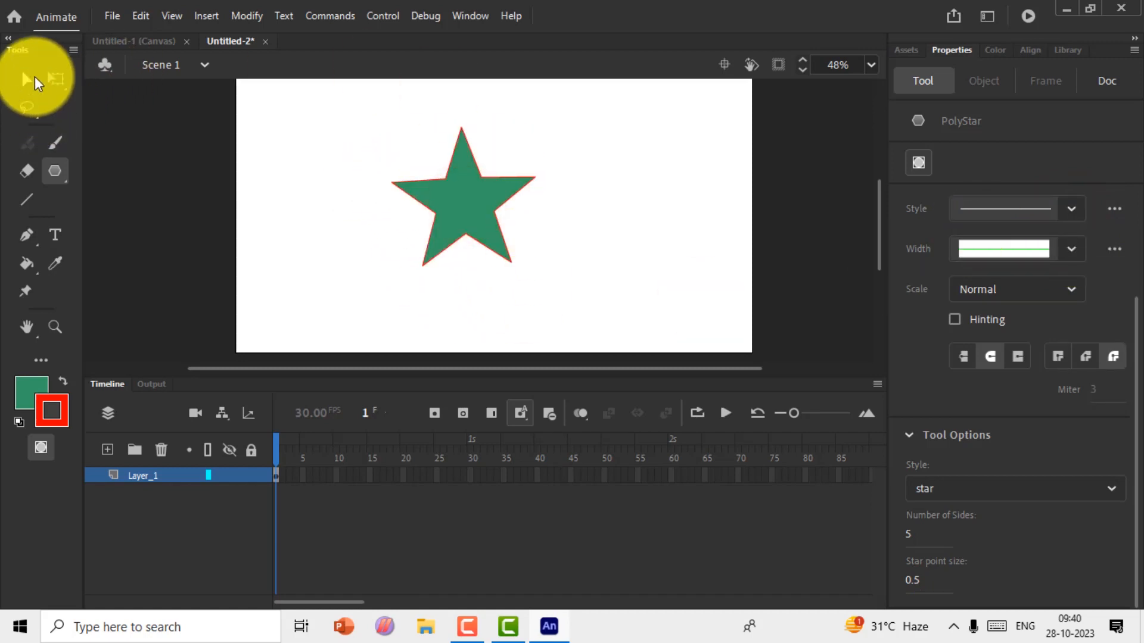
- Select the star's outline with the Subselection tool so that its anchor points can be edited
{"action": "left_click", "coordinate": [27, 79]}
{"action": "key", "text": "ctrl+="}
{"action": "key", "text": "ctrl+="}
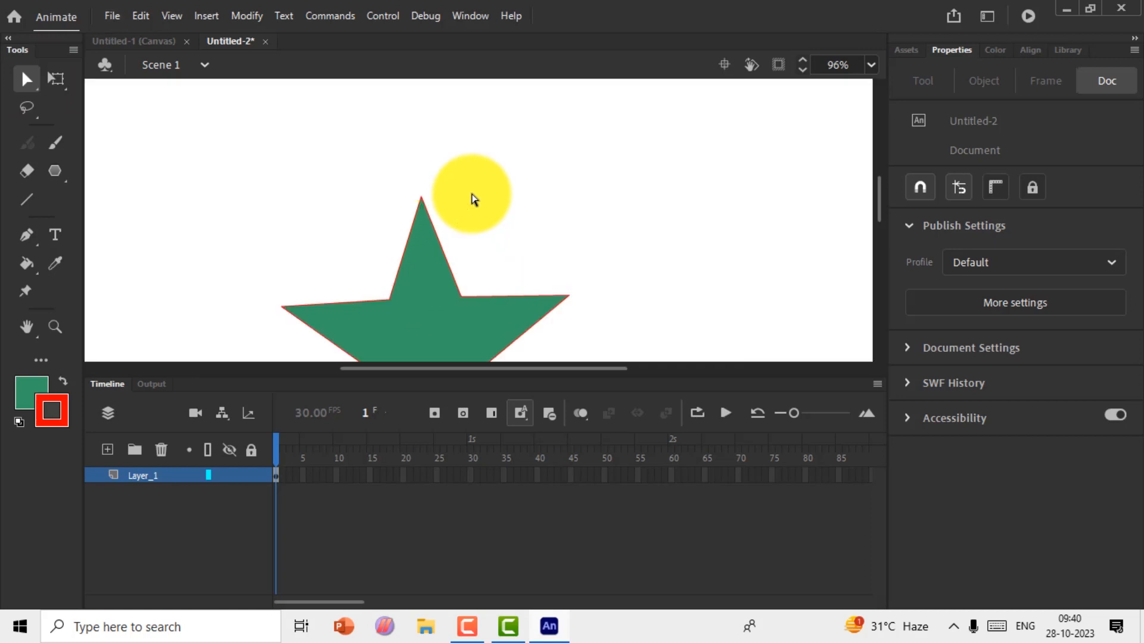
{"action": "left_click_drag", "start_coordinate": [499, 292], "coordinate": [618, 273]}
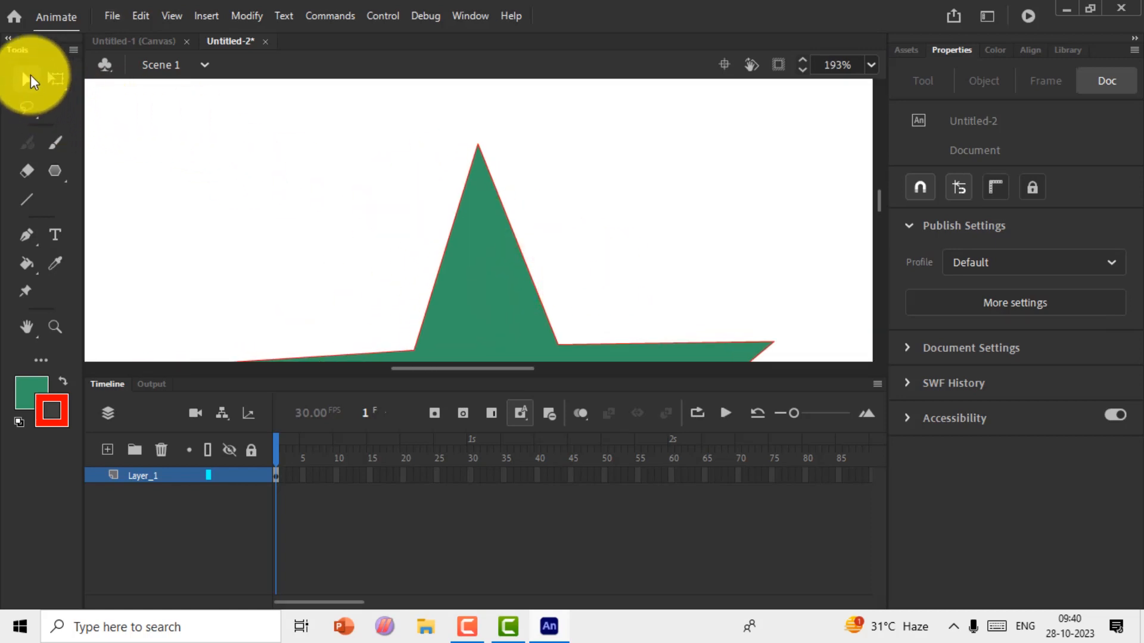
{"action": "left_click", "coordinate": [29, 78]}
{"action": "left_click", "coordinate": [117, 106]}
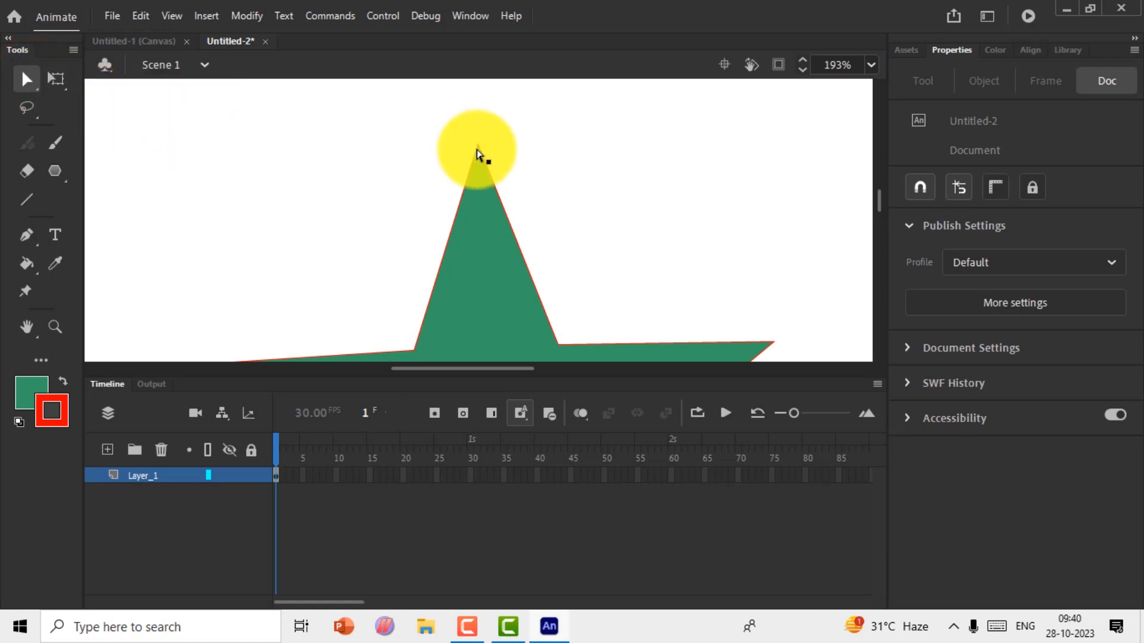
{"action": "left_click", "coordinate": [457, 129]}
{"action": "left_click", "coordinate": [479, 146]}
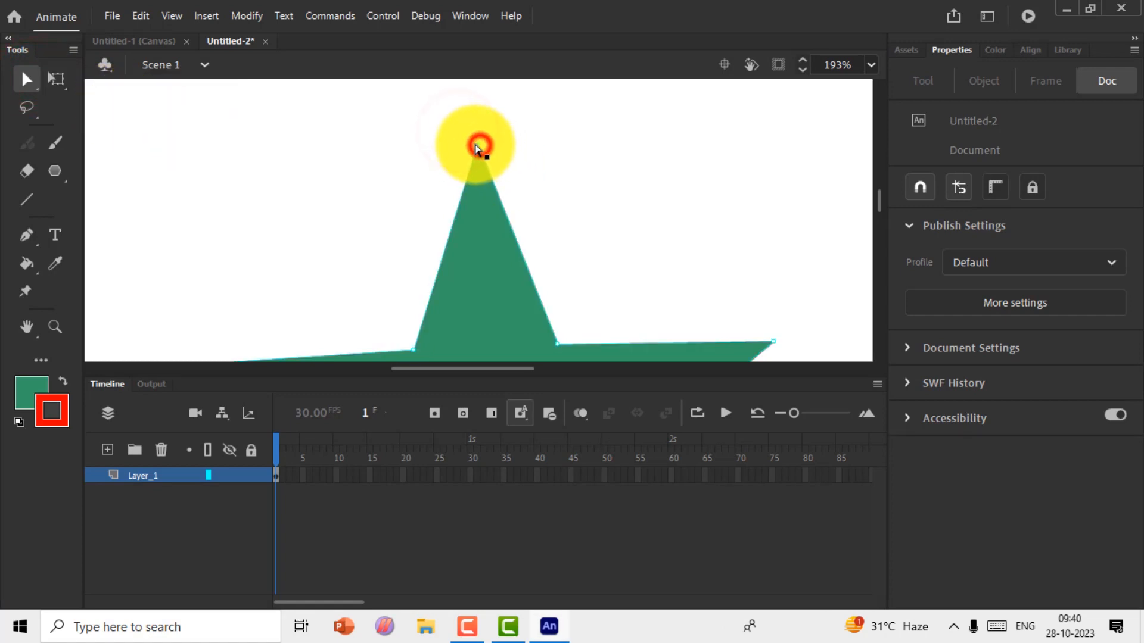
{"action": "scroll", "coordinate": [510, 179], "scroll_direction": "up", "scroll_amount": 3}
{"action": "key", "text": "alt"}
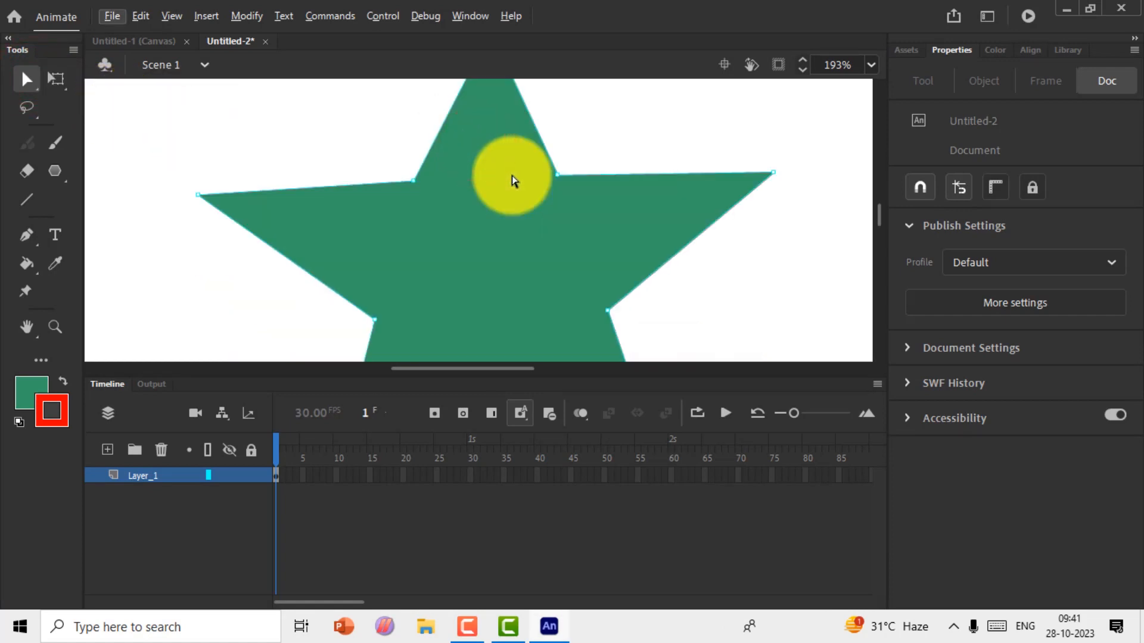
{"action": "key", "text": "ctrl+minus"}
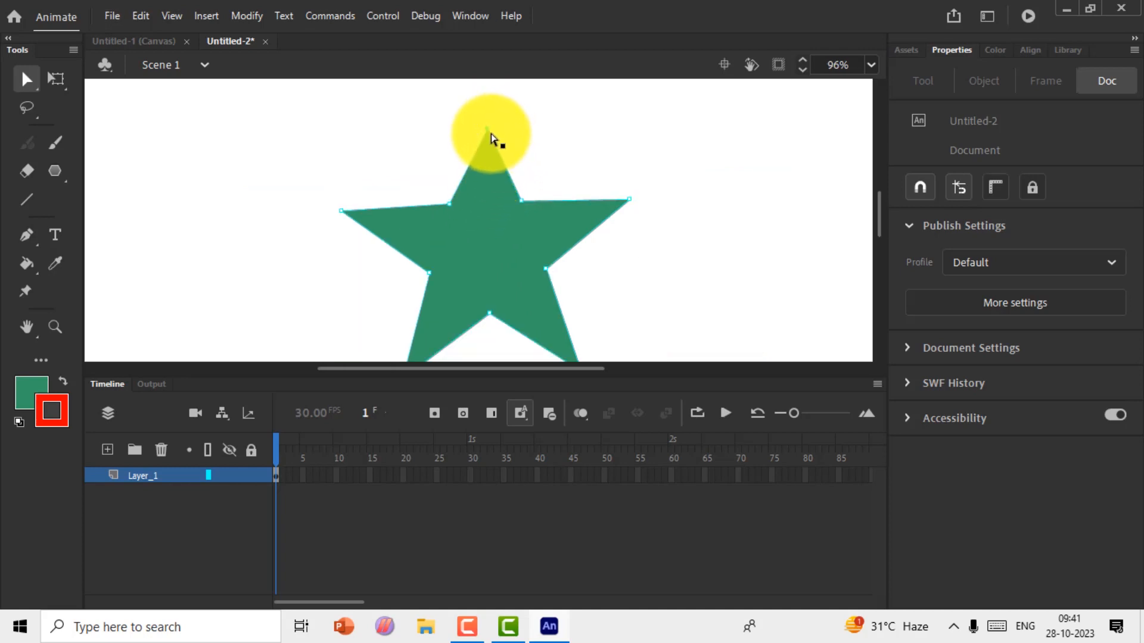
- Move the anchor point at the star's upper tip down into its centre to form a V-shaped notch
{"action": "left_click_drag", "start_coordinate": [491, 140], "coordinate": [503, 186]}
{"action": "key", "text": "ctrl+z"}
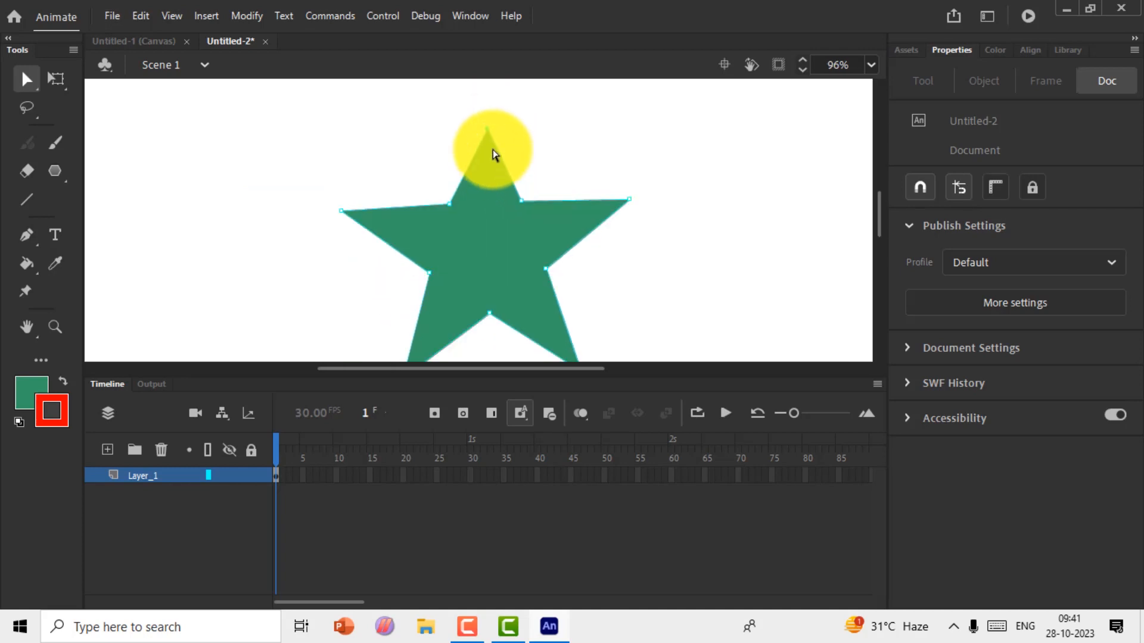
{"action": "left_click_drag", "start_coordinate": [487, 130], "coordinate": [493, 282]}
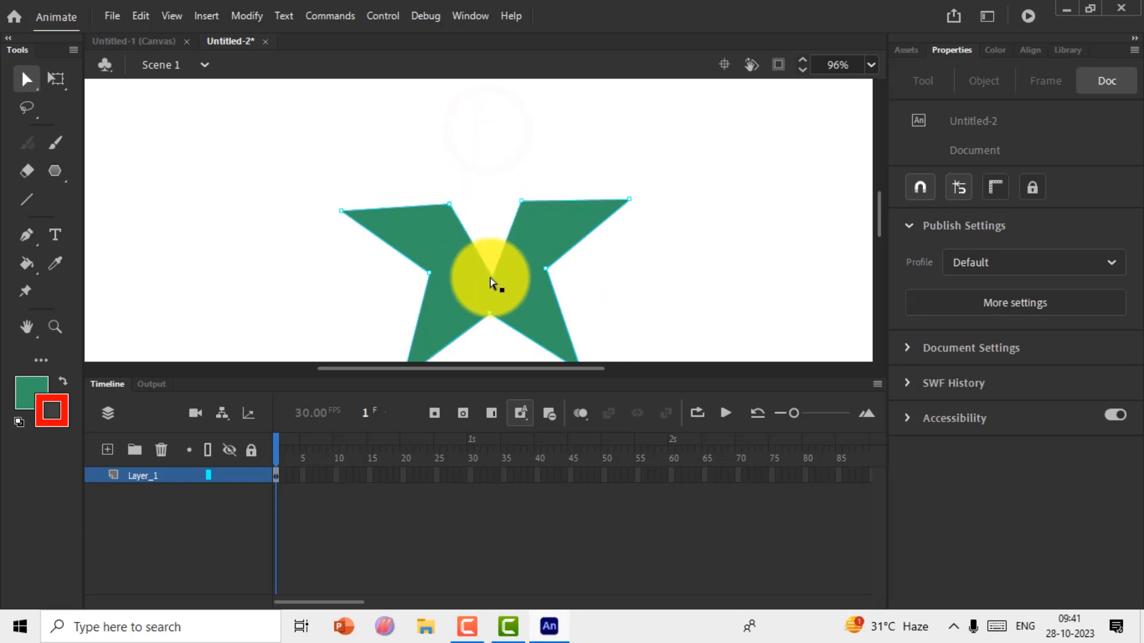
{"action": "left_click", "coordinate": [634, 232]}
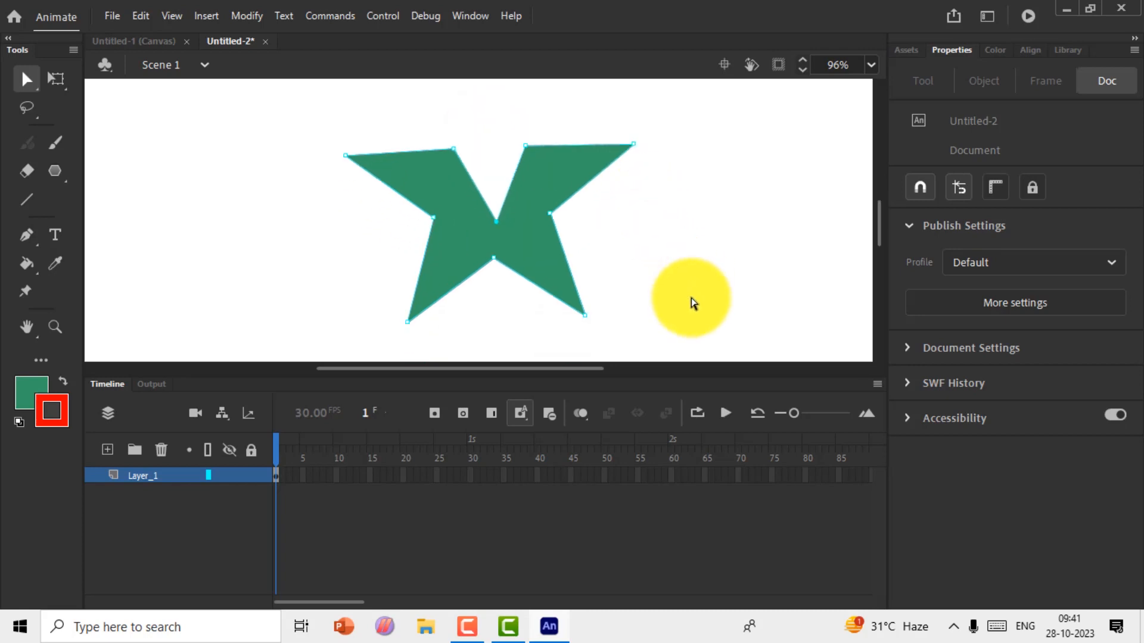
- Move the outer anchor points of the star's two side arms slightly outward, and return to the Selection tool
{"action": "left_click_drag", "start_coordinate": [345, 154], "coordinate": [334, 152]}
{"action": "left_click_drag", "start_coordinate": [634, 146], "coordinate": [660, 141]}
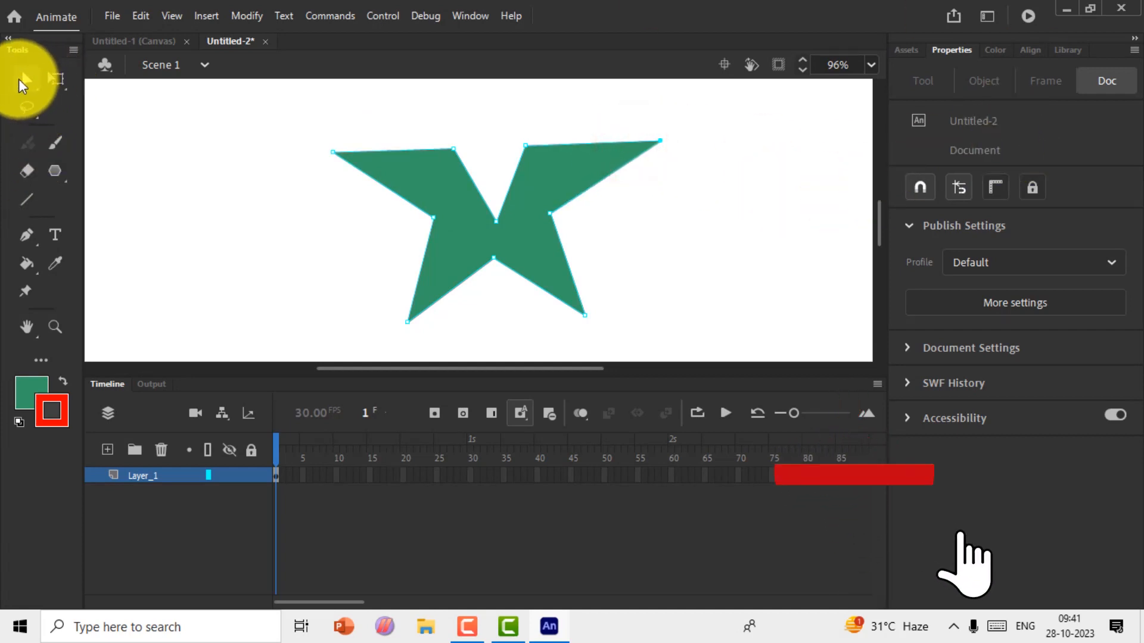
{"action": "left_click", "coordinate": [26, 79]}
{"action": "left_click", "coordinate": [100, 84]}
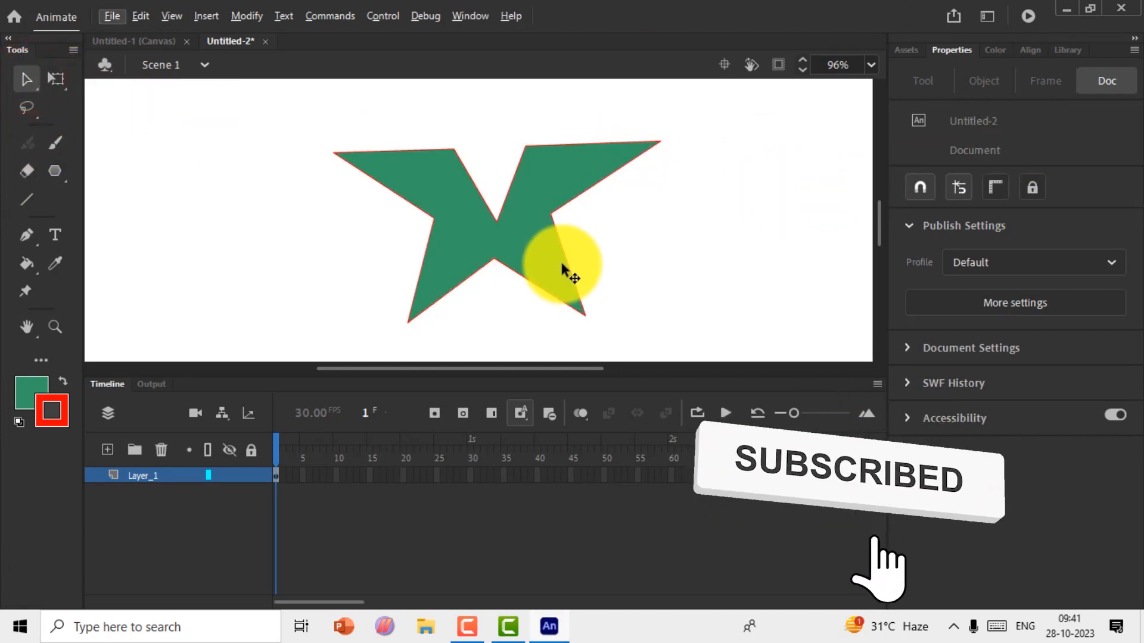
{"action": "key", "text": "ctrl+minus"}
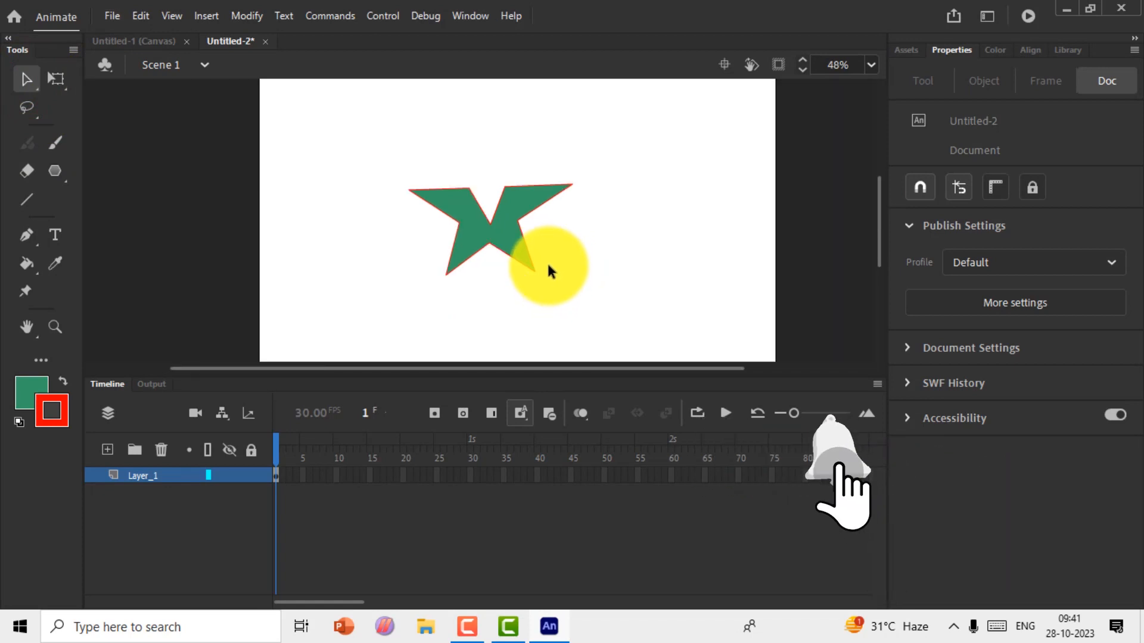
- Select the reshaped star with the Free Transform tool and stretch it vertically to a height of about 284
{"action": "left_click", "coordinate": [55, 78]}
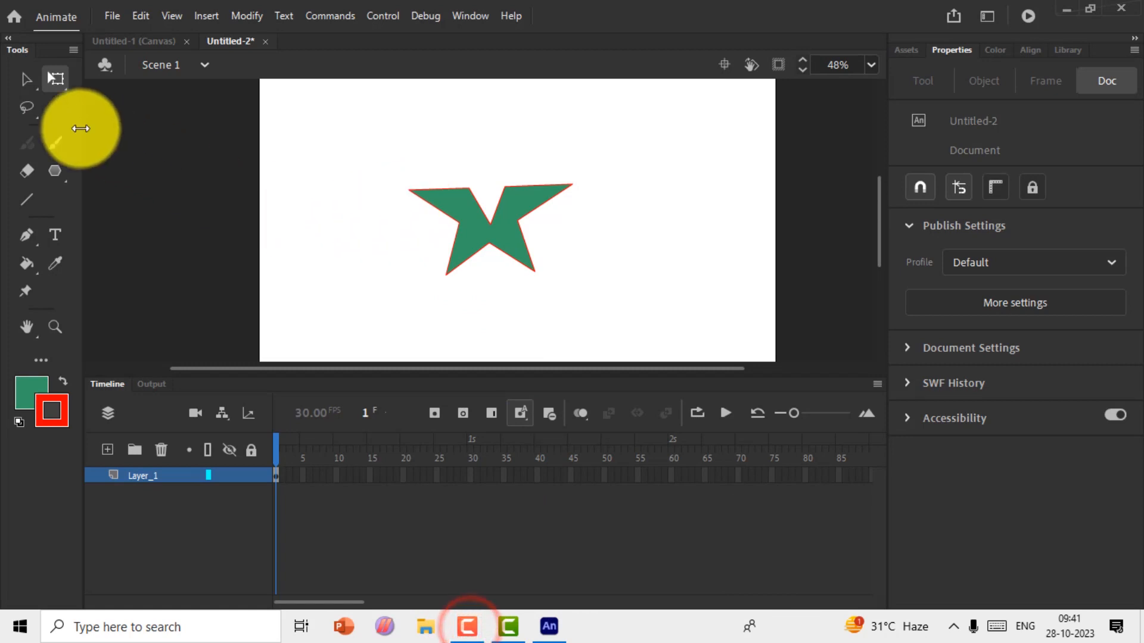
{"action": "left_click", "coordinate": [50, 79]}
{"action": "left_click", "coordinate": [532, 206]}
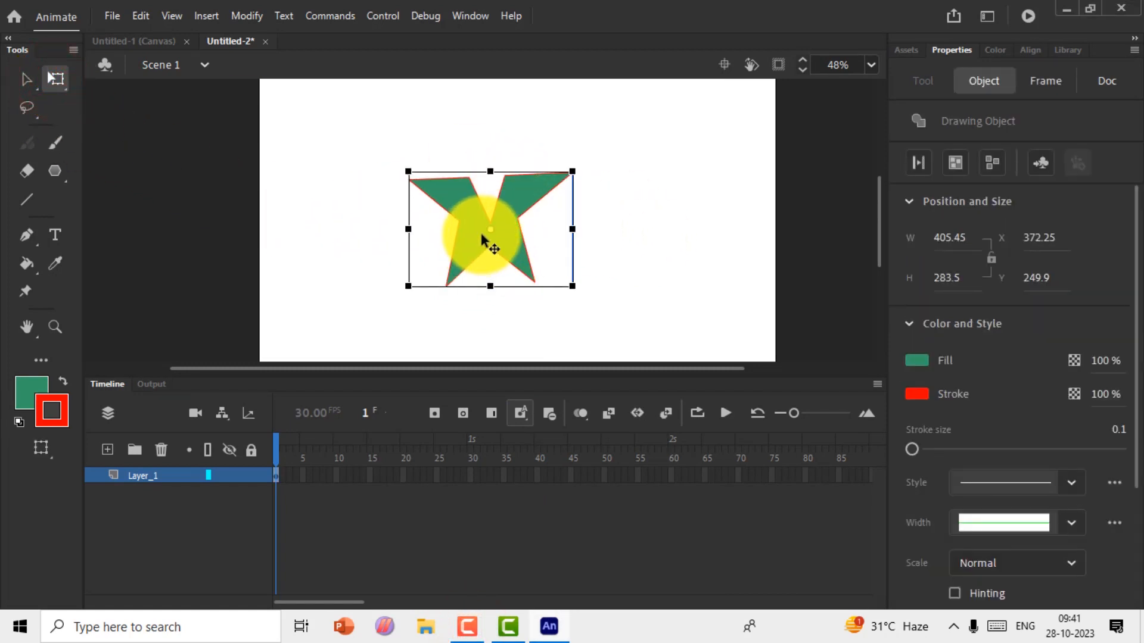
- Move the star's transformation point to the middle of its lower edge and scale the star down to about 273 by 169
{"action": "left_click_drag", "start_coordinate": [490, 227], "coordinate": [494, 282]}
{"action": "left_click_drag", "start_coordinate": [572, 171], "coordinate": [544, 217]}
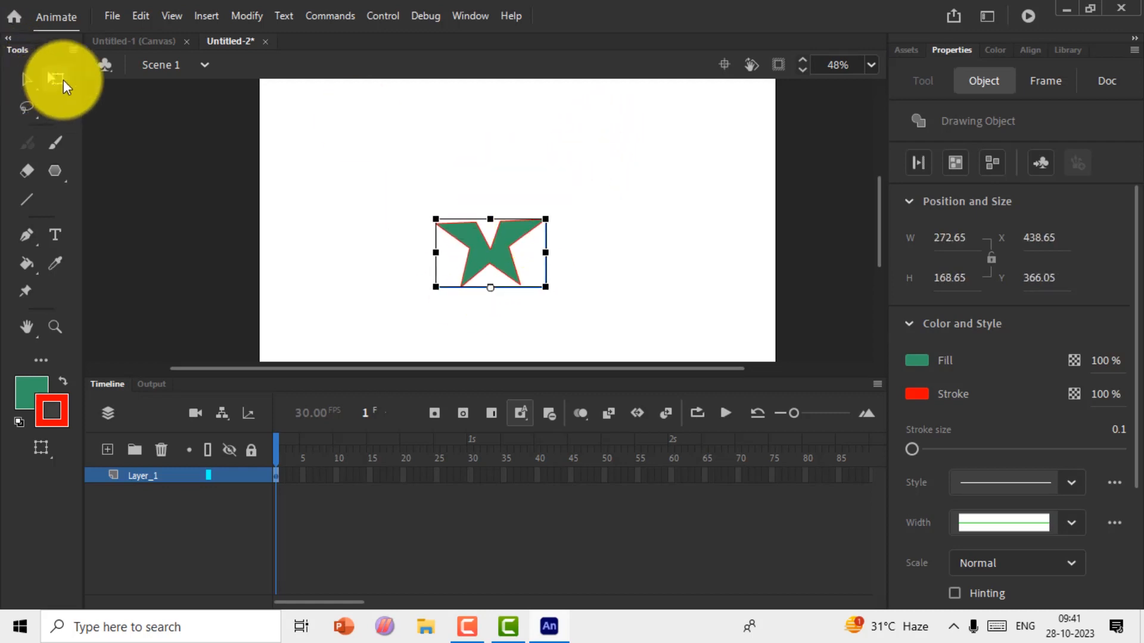
{"action": "left_click", "coordinate": [61, 79]}
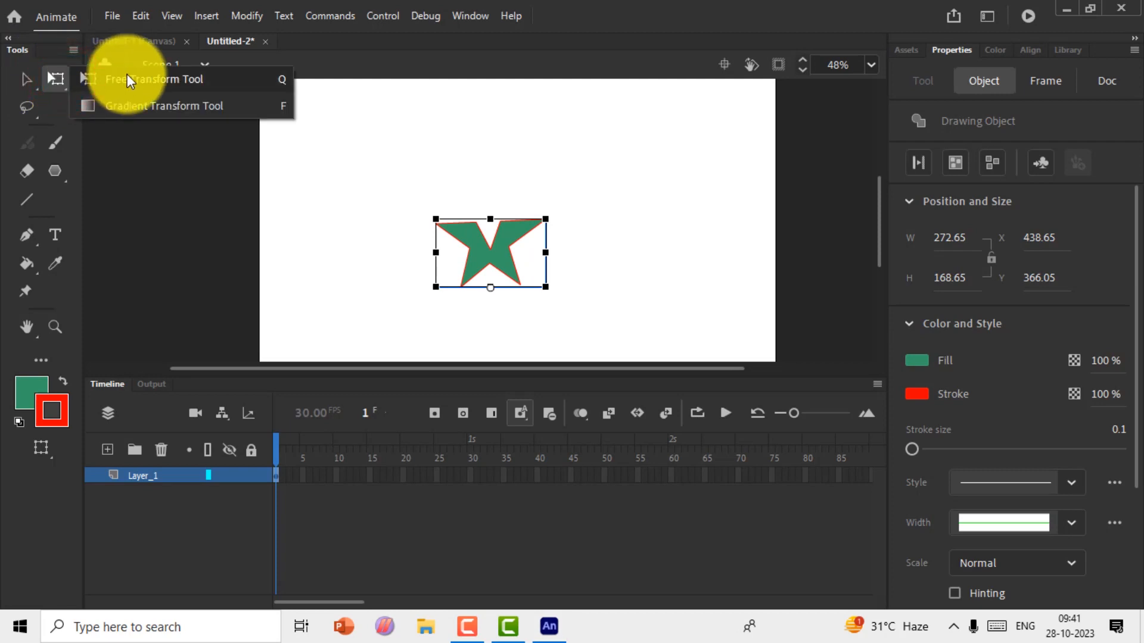
- Select the reshaped star with the Selection tool and delete it from the stage
{"action": "left_click", "coordinate": [26, 78]}
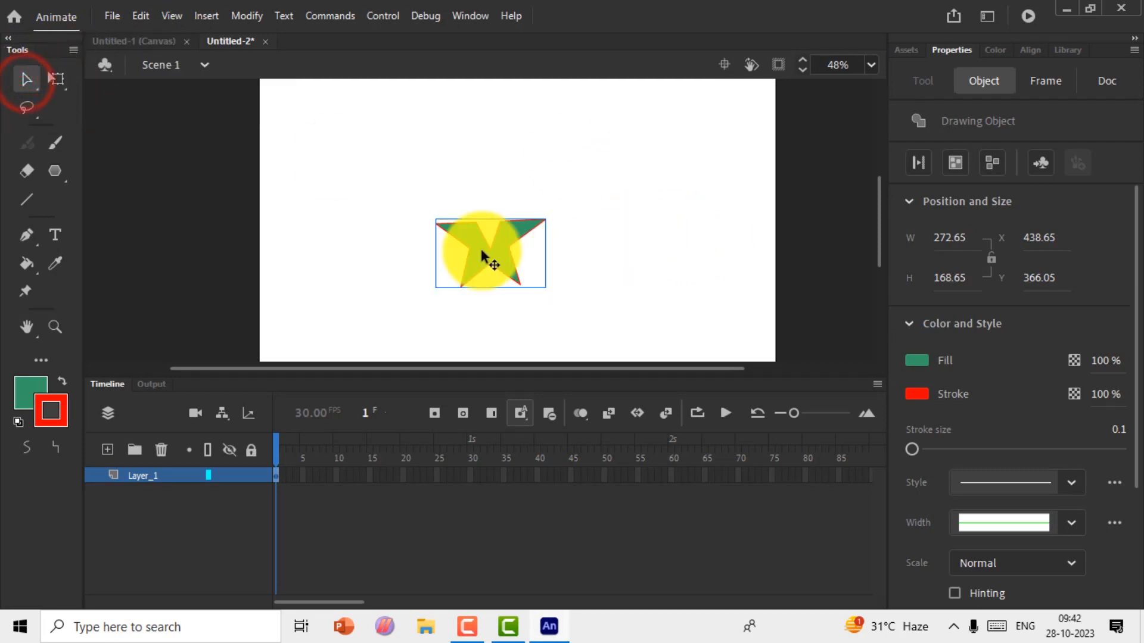
{"action": "left_click_drag", "start_coordinate": [508, 247], "coordinate": [493, 247]}
{"action": "key", "text": "Delete"}
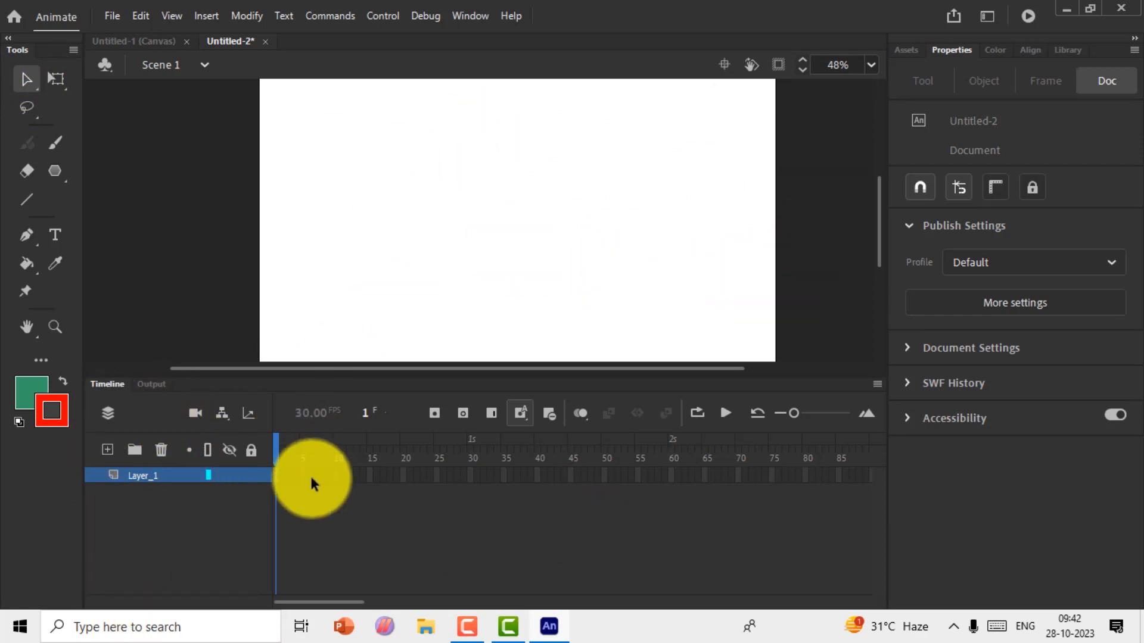
- Select Layer_1 in the timeline and examine the properties of its classic tween span around frame 34
{"action": "left_click", "coordinate": [136, 475]}
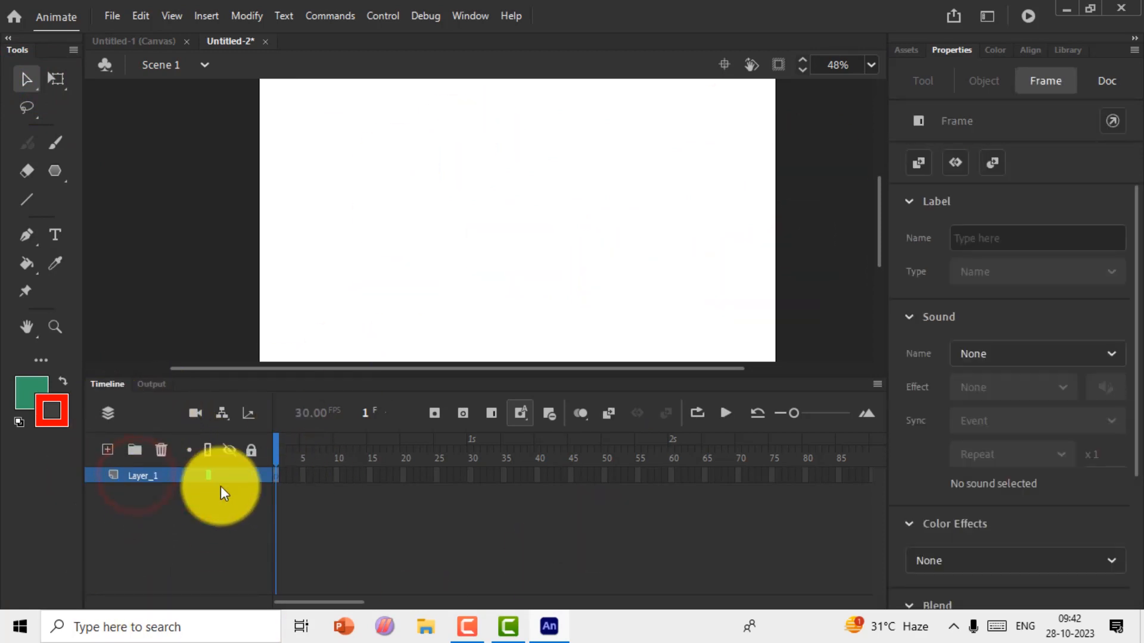
{"action": "left_click", "coordinate": [285, 480]}
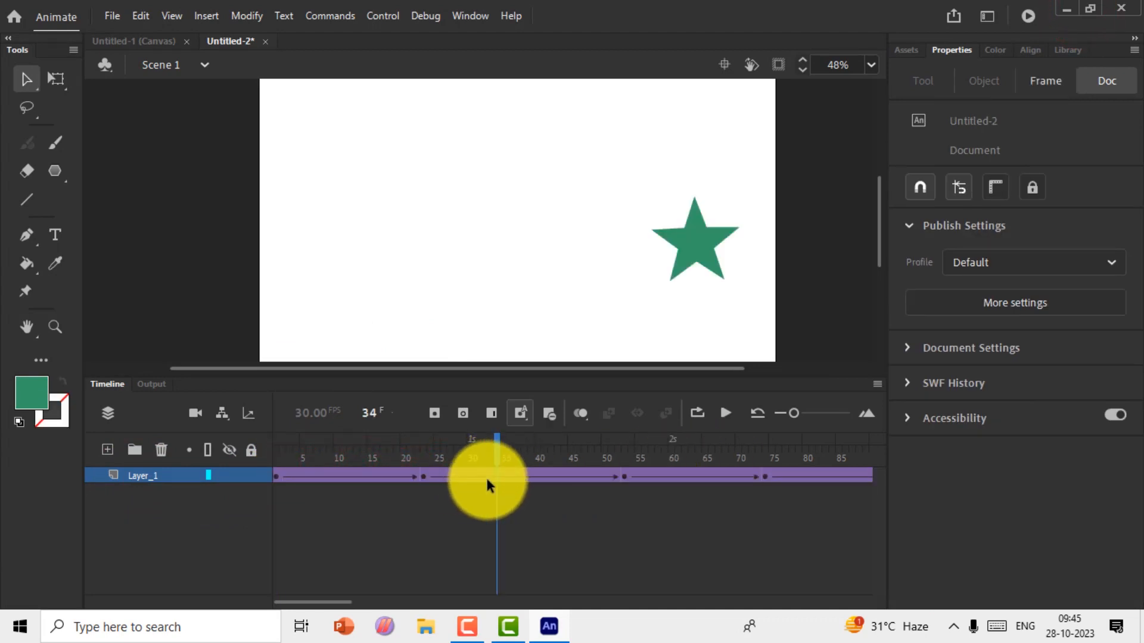
{"action": "left_click", "coordinate": [495, 477]}
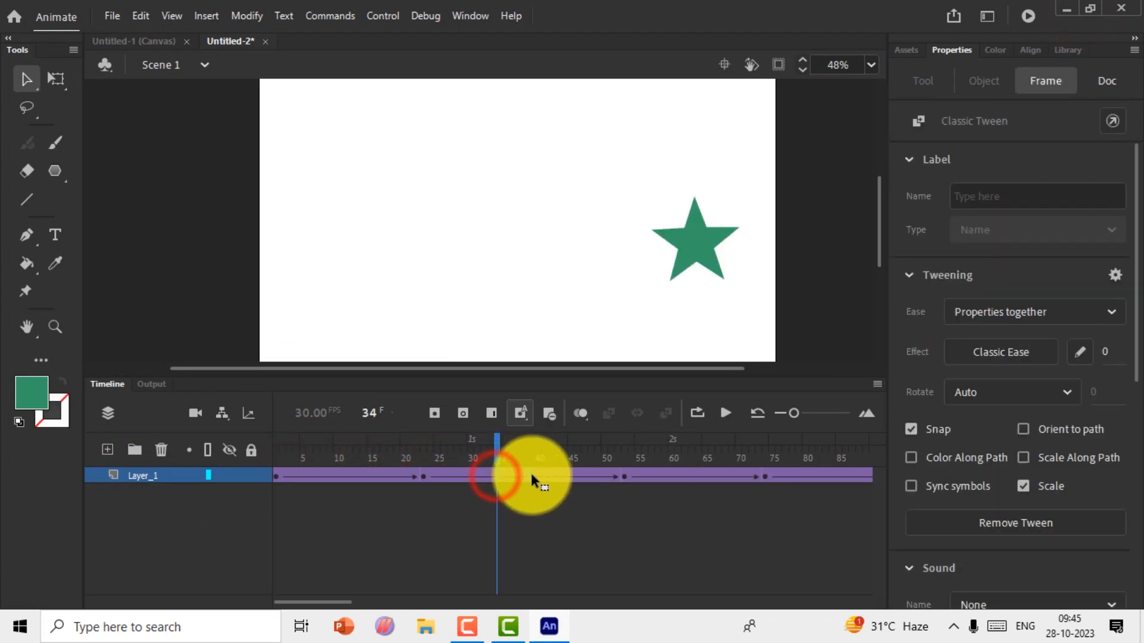
{"action": "left_click", "coordinate": [531, 474]}
{"action": "left_click", "coordinate": [501, 454]}
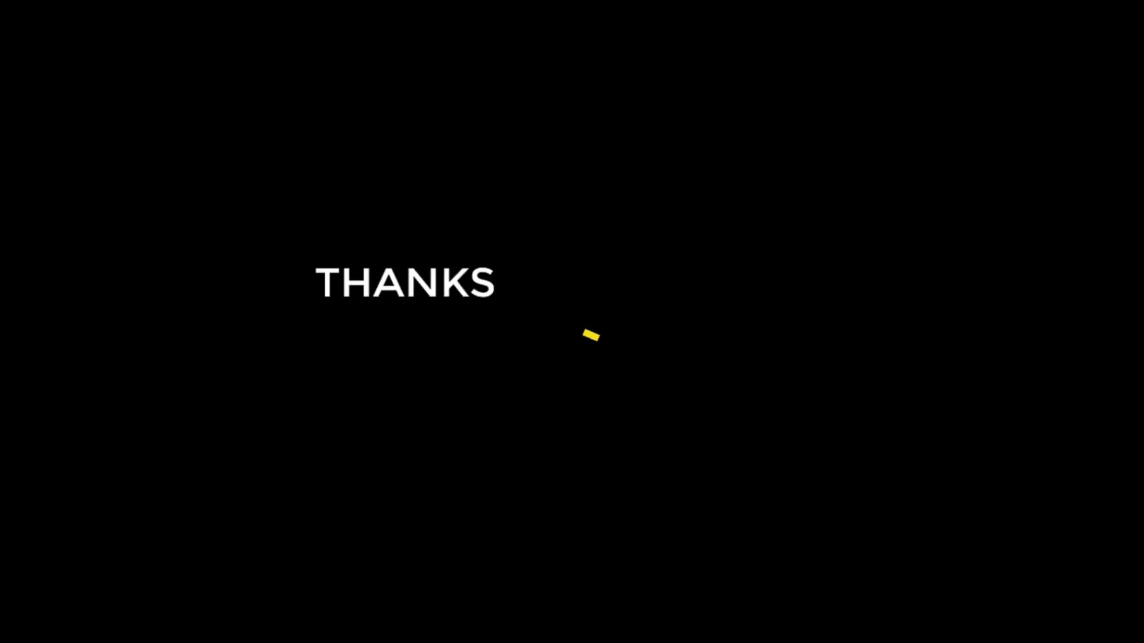